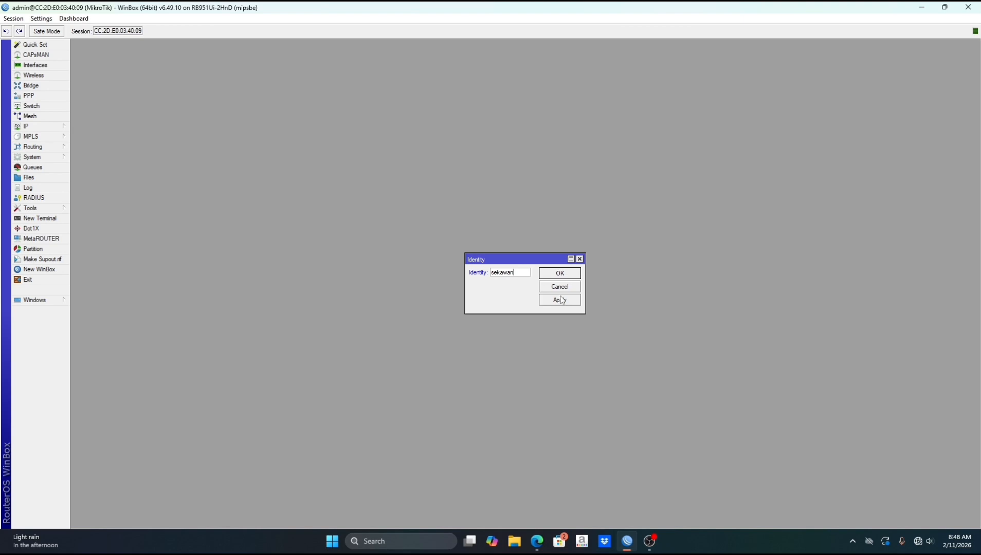
Save the router identity as sekawan
click(562, 300)
click(560, 275)
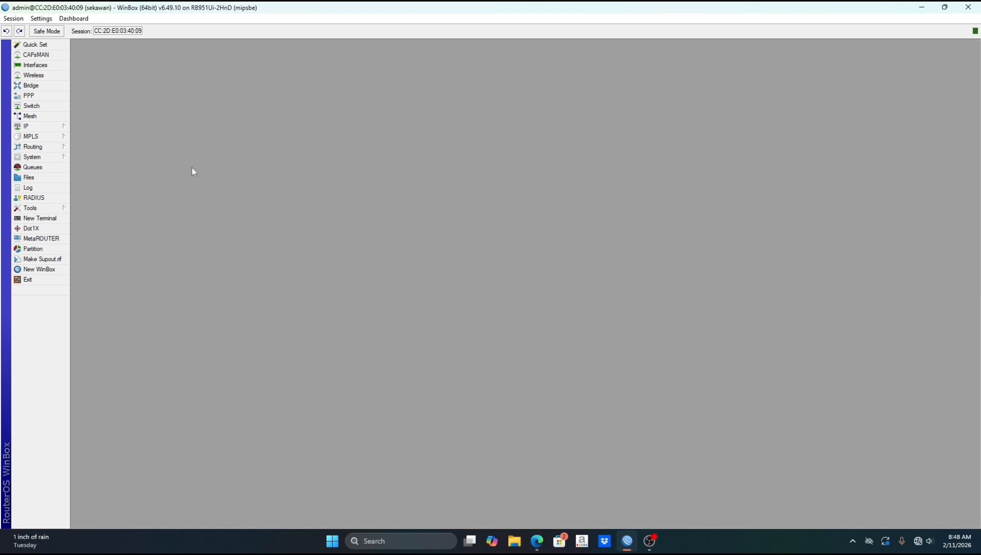
Change the router's login password by entering and confirming the new password
click(47, 158)
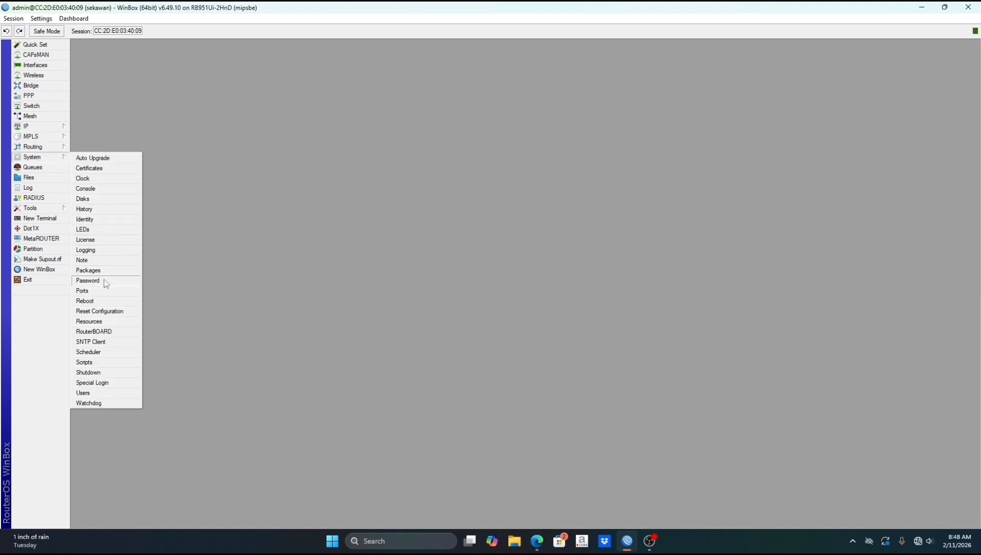
click(87, 281)
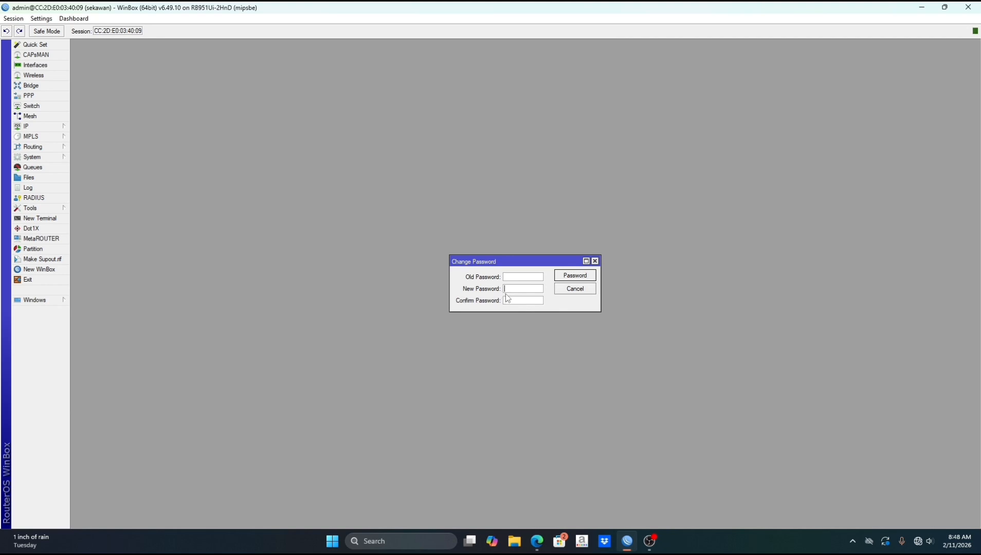
text(*)
click(568, 276)
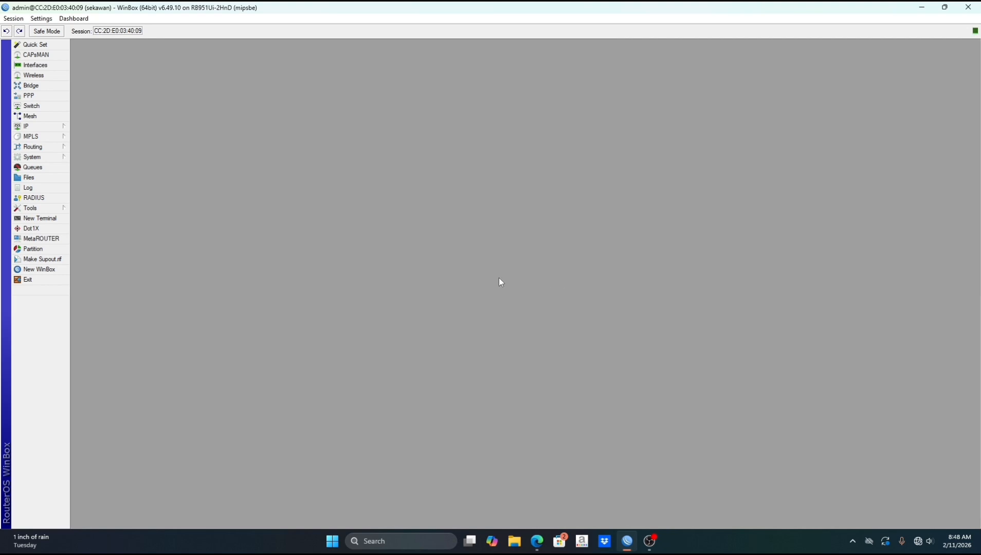
Add a DHCP client on ether1 with peer DNS, peer NTP and the default route enabled
click(55, 128)
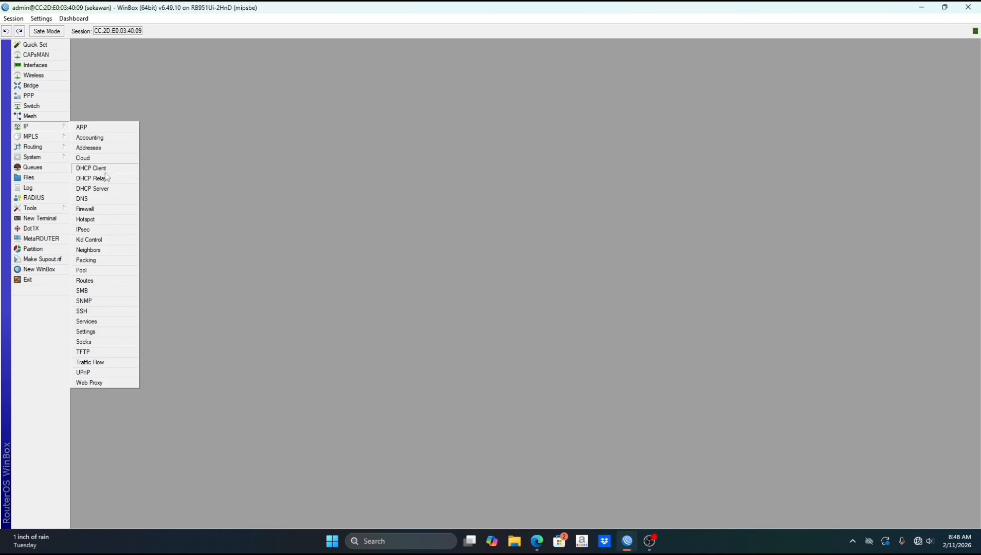
click(110, 172)
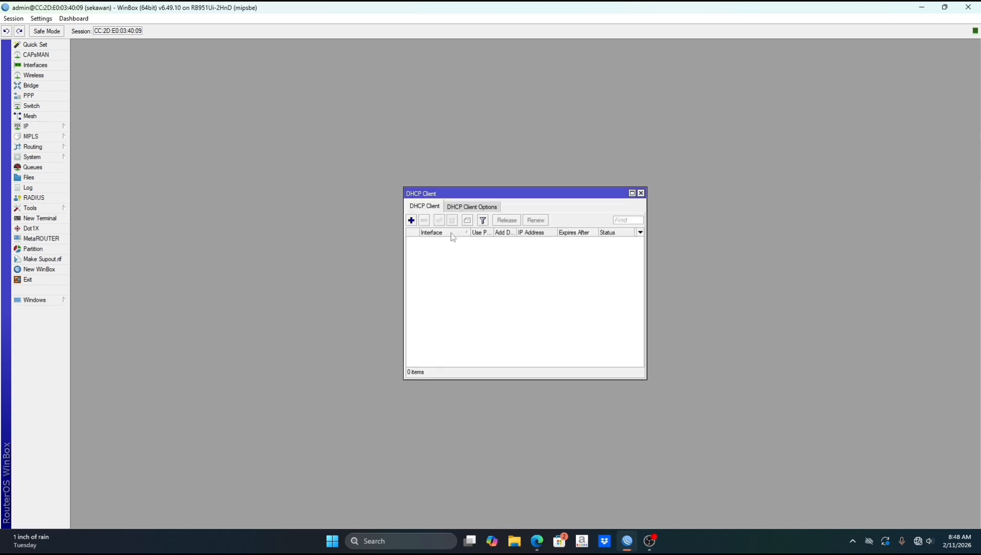
click(411, 220)
click(577, 250)
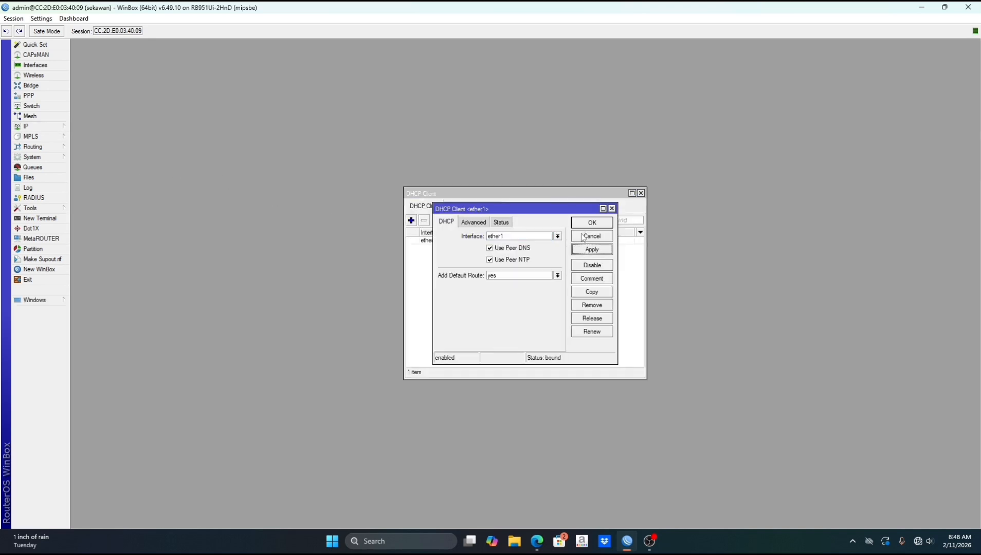
click(585, 222)
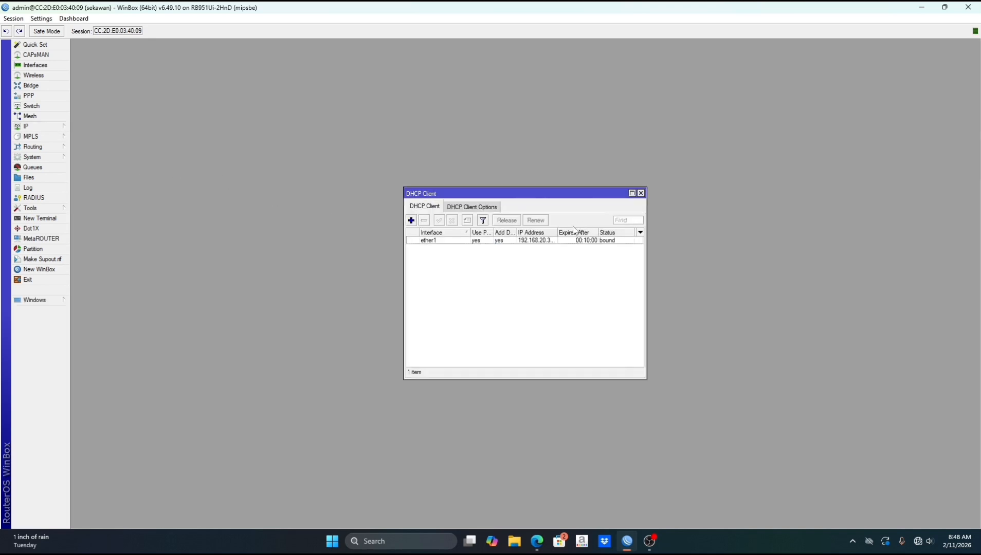
Add the IP address 192.168.100.1/24 to interface ether2
click(54, 127)
click(105, 148)
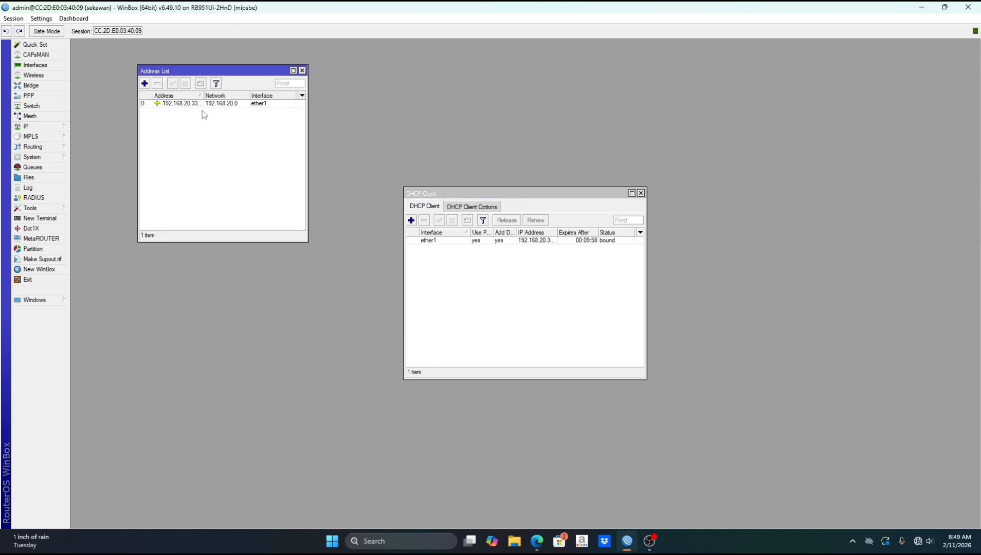
click(145, 85)
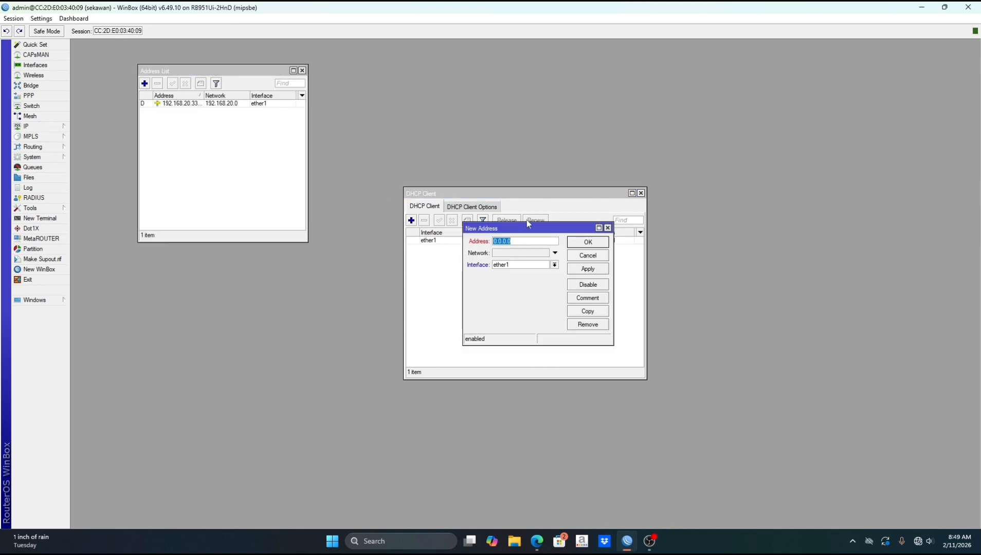
text(192.168.100.1/24)
click(554, 265)
click(535, 280)
click(587, 269)
click(587, 245)
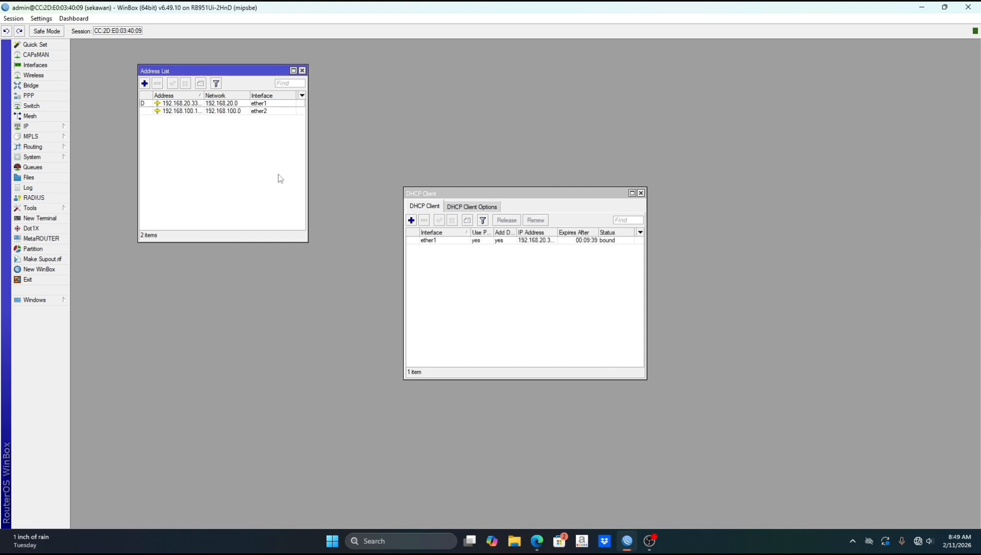
Allow remote requests in the router's DNS settings and apply the change
click(49, 126)
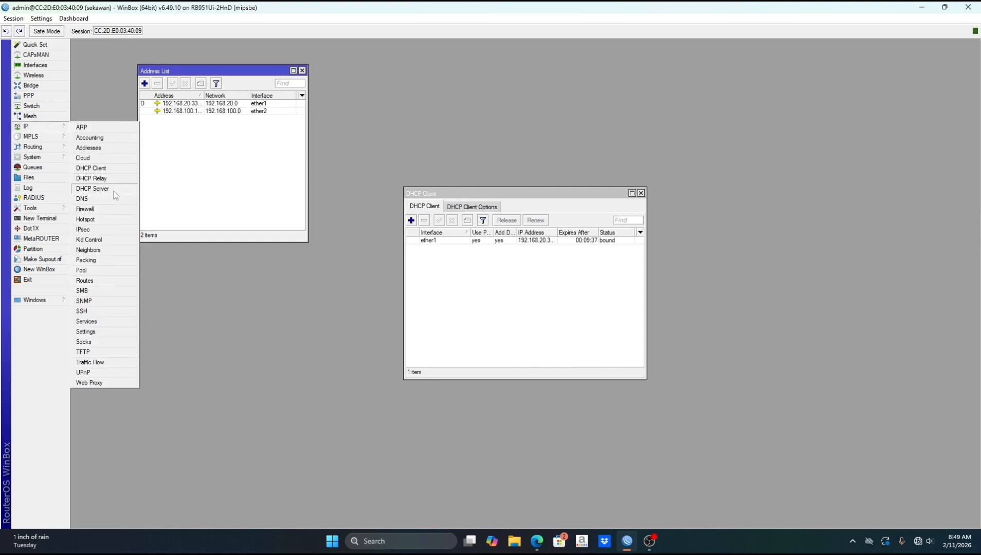
click(113, 194)
click(523, 287)
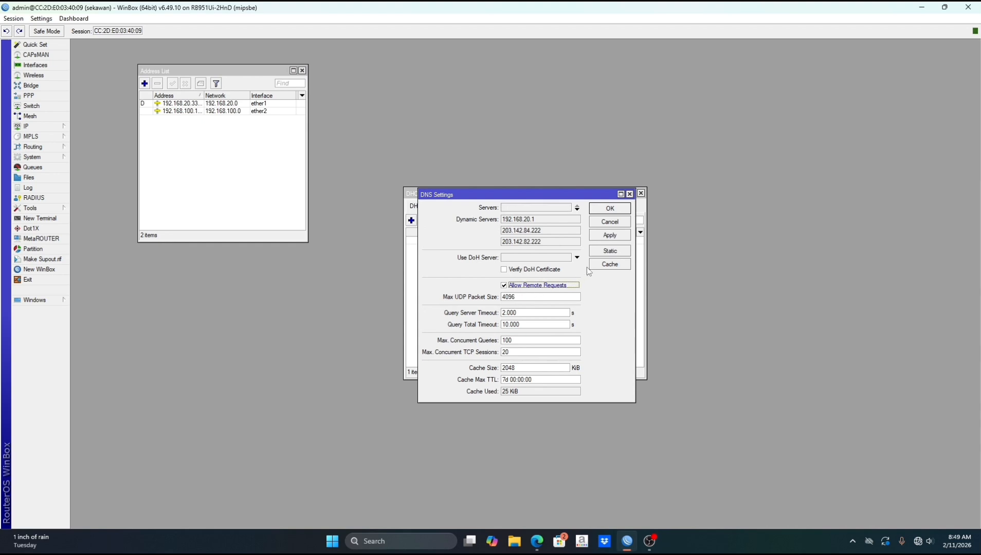
click(611, 237)
Start a new firewall NAT rule on the srcnat chain with ether1 as the out interface
click(36, 126)
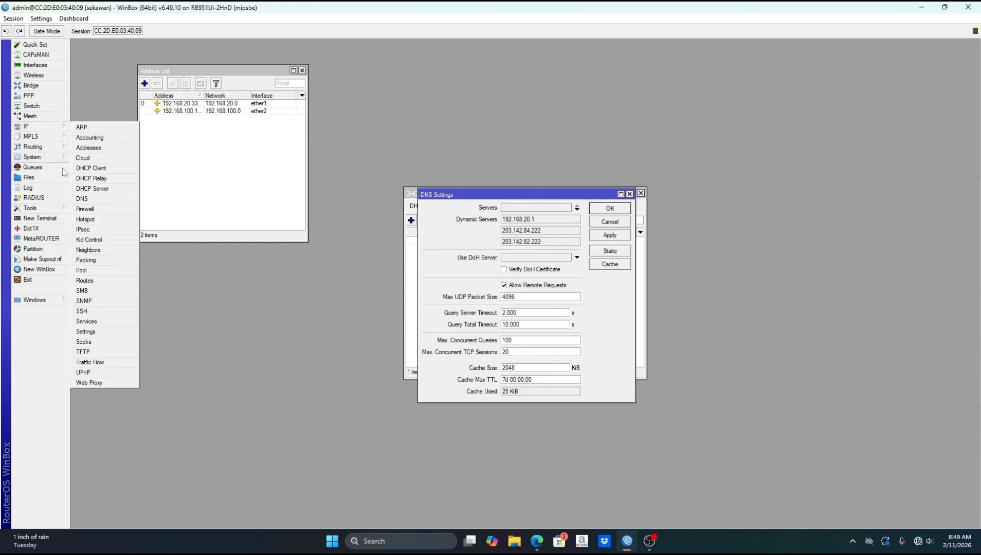
click(98, 211)
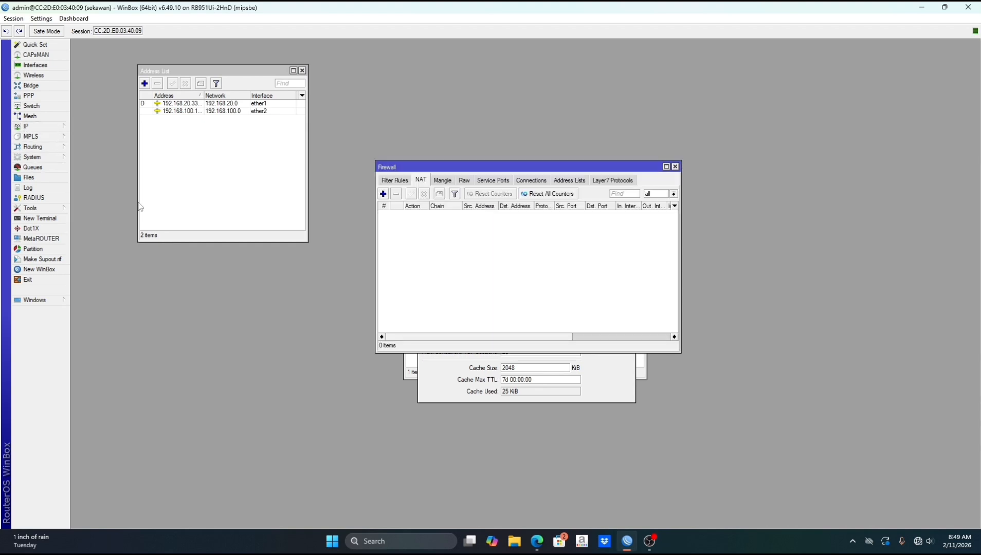
click(383, 193)
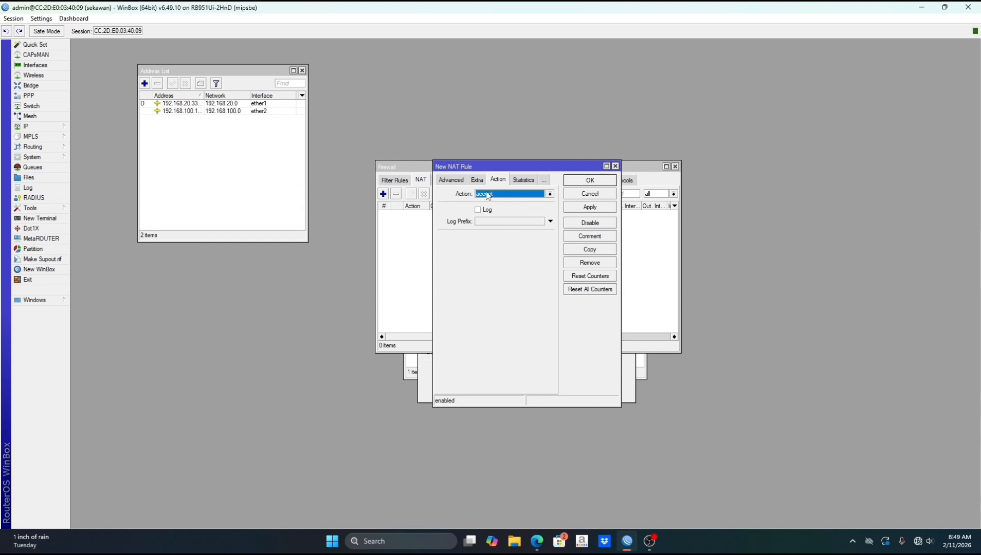
click(451, 180)
click(448, 181)
click(550, 291)
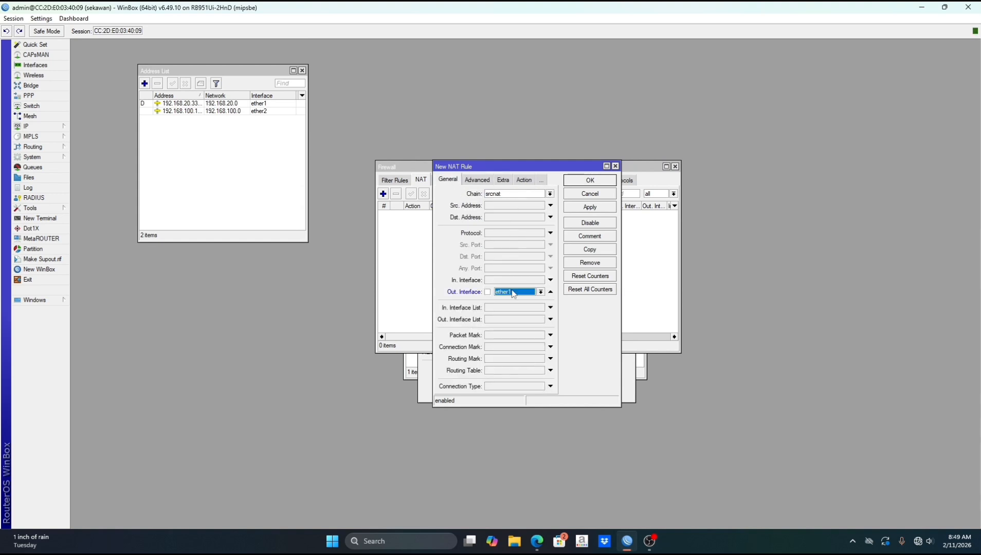
click(540, 292)
click(515, 337)
click(525, 292)
click(516, 327)
Set the NAT rule's action to masquerade and save the rule
click(520, 180)
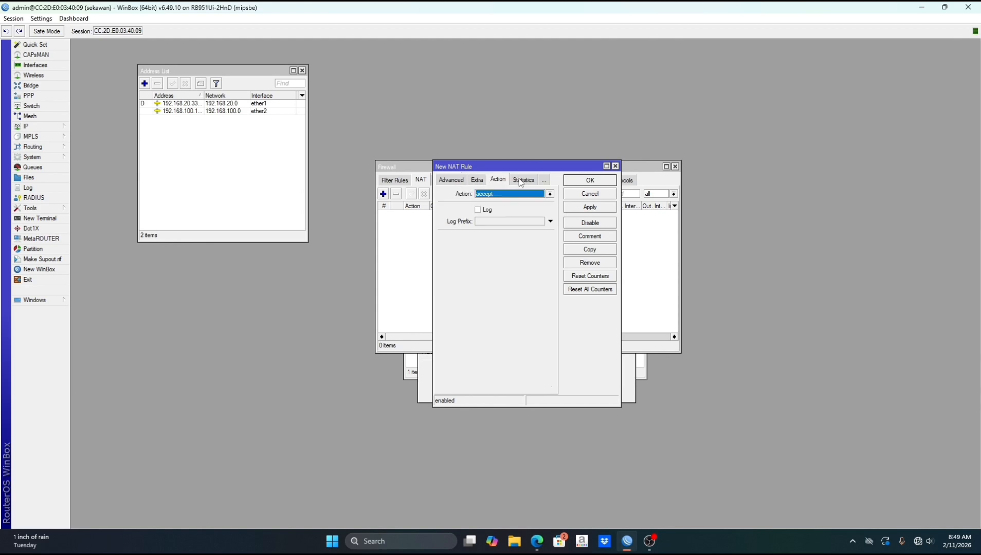
click(516, 195)
click(490, 242)
click(597, 208)
click(601, 182)
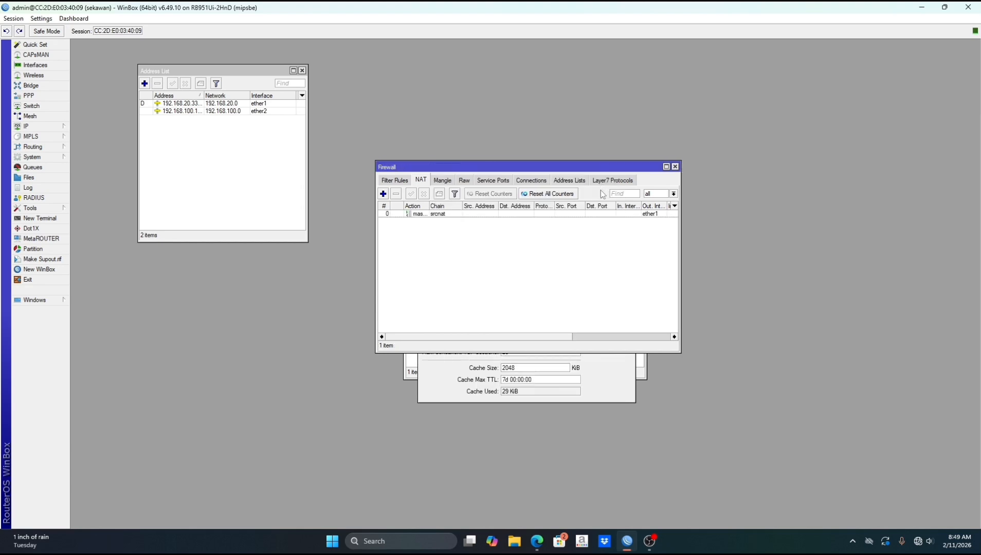
Close the Firewall, DNS Settings, DHCP Client and Address List windows
click(675, 166)
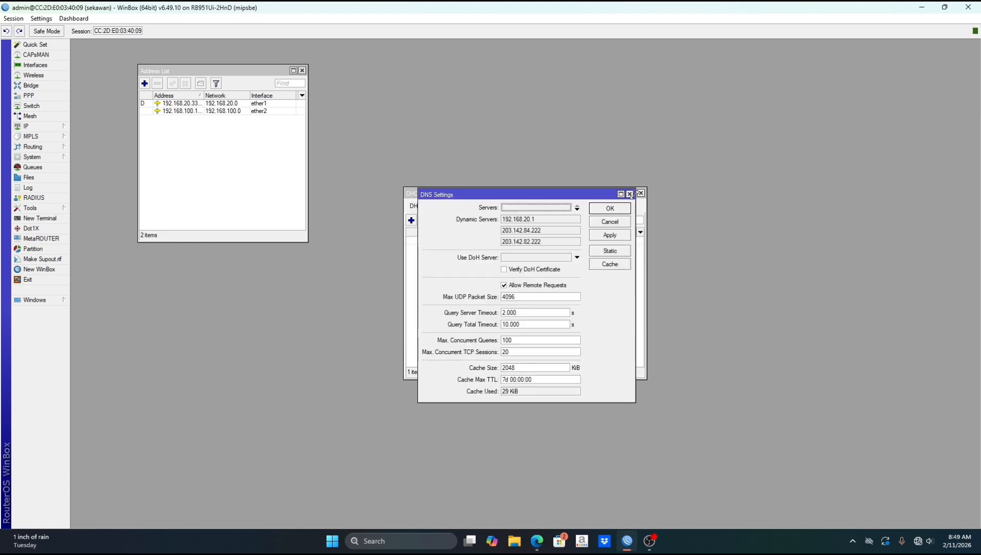
click(630, 194)
click(640, 193)
click(302, 70)
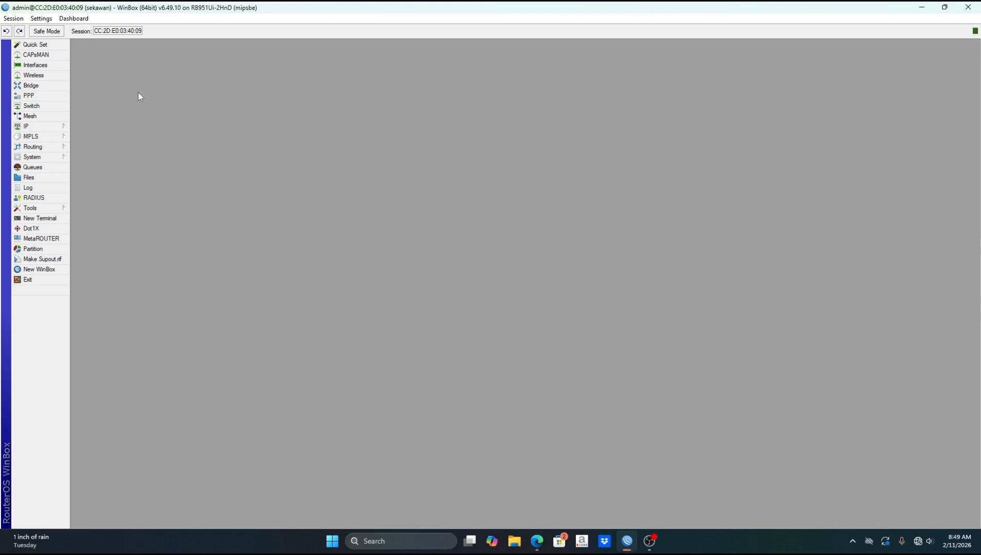
Start the DHCP server setup wizard and choose ether2 as the server interface
click(51, 126)
click(110, 191)
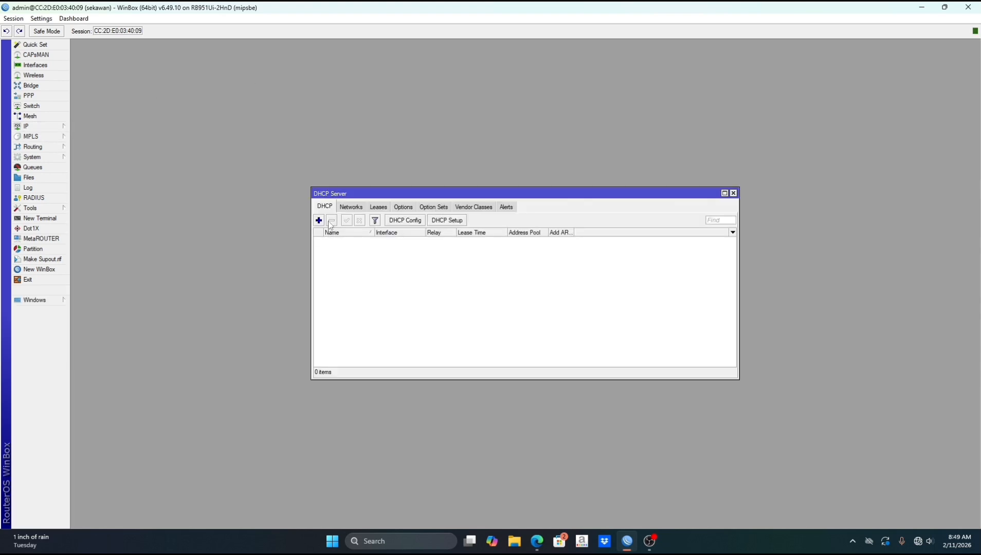
click(456, 220)
click(546, 285)
click(545, 299)
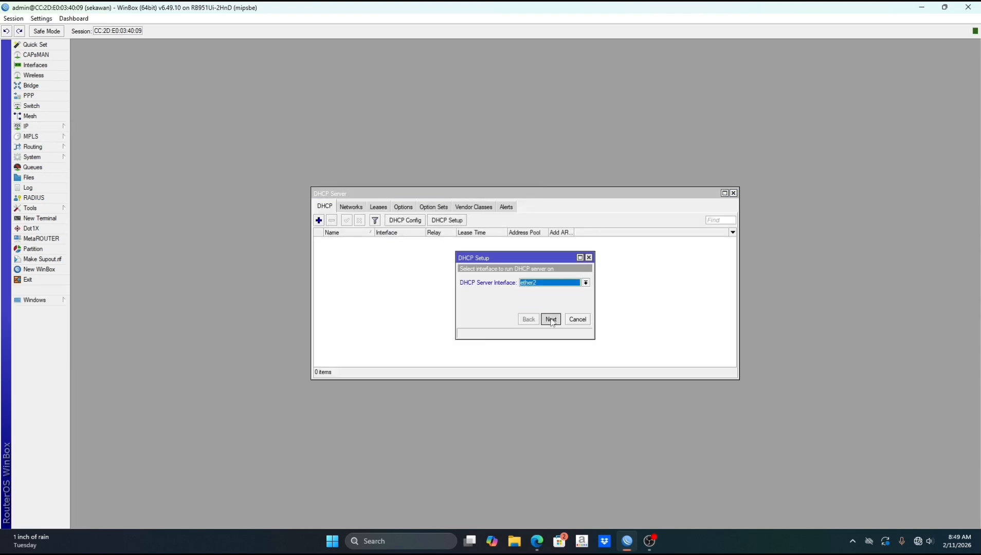
click(550, 320)
End the DHCP address pool at 192.168.100.100, finish the setup with the suggested DNS servers and lease time, and close the DHCP server window
click(576, 282)
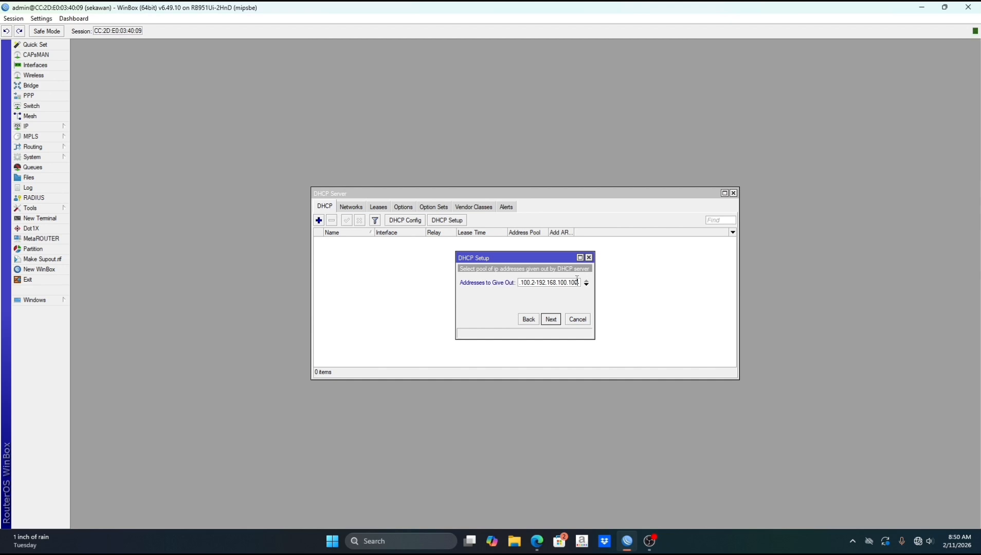
click(558, 319)
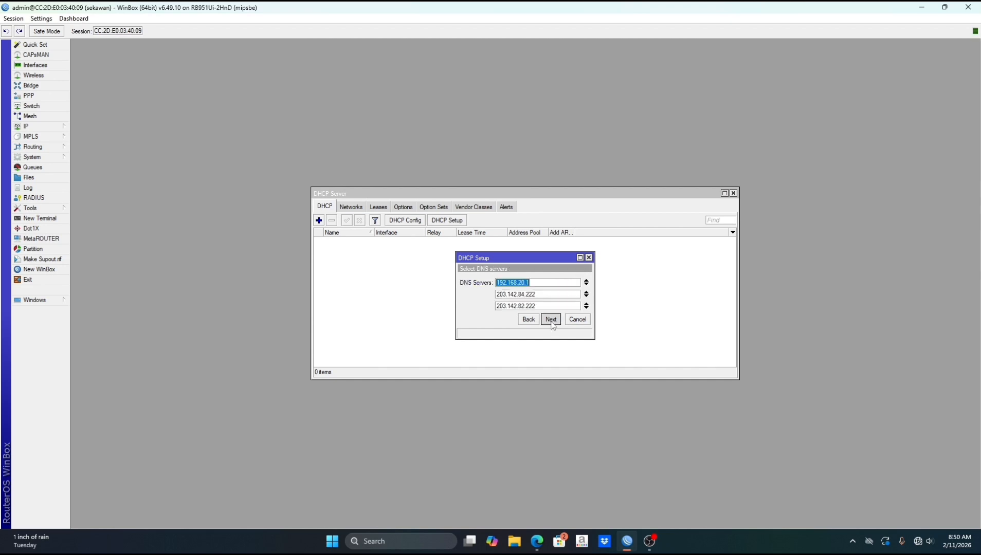
click(558, 319)
click(558, 319)
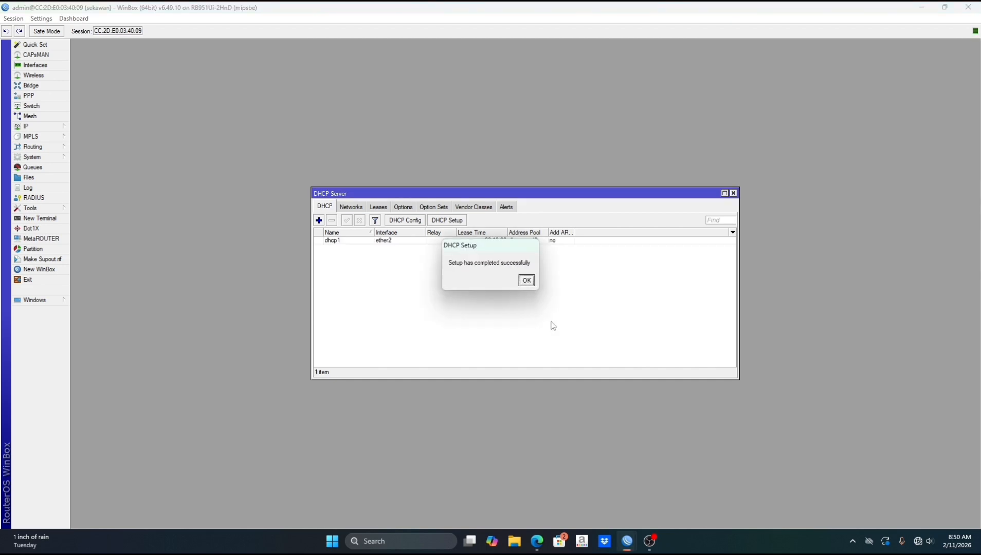
click(525, 280)
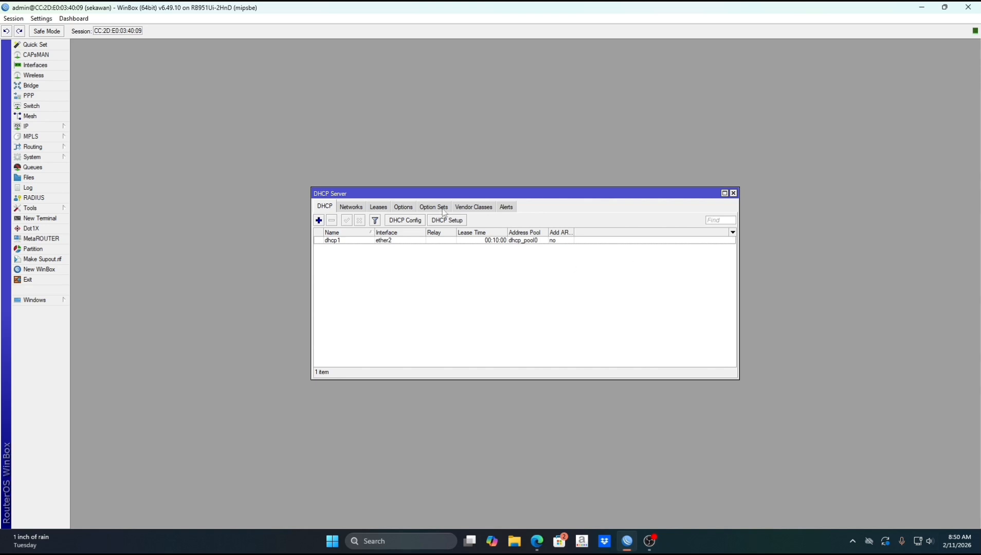
click(733, 193)
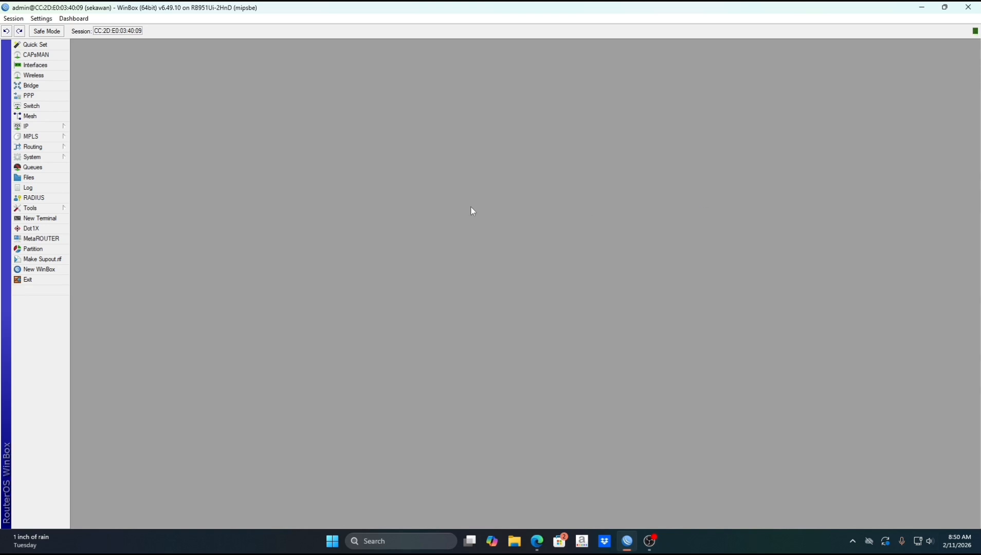
Start a new static DNS entry of type A with the regexp linux.com
click(36, 127)
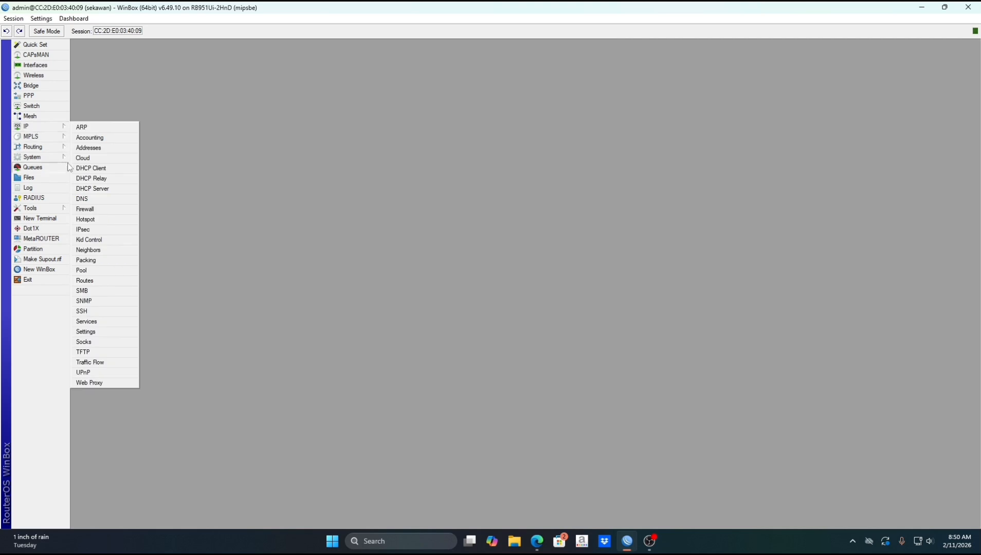
click(103, 201)
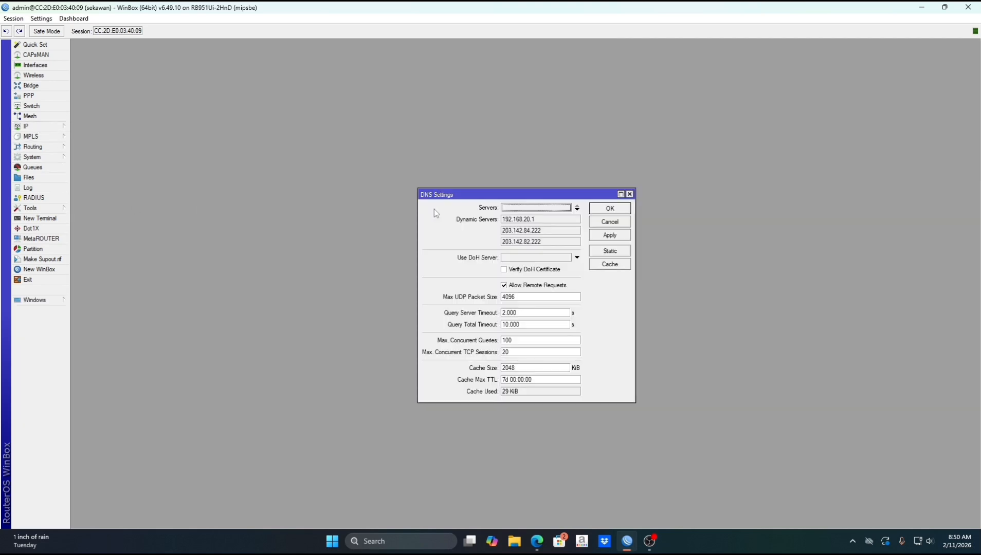
click(609, 252)
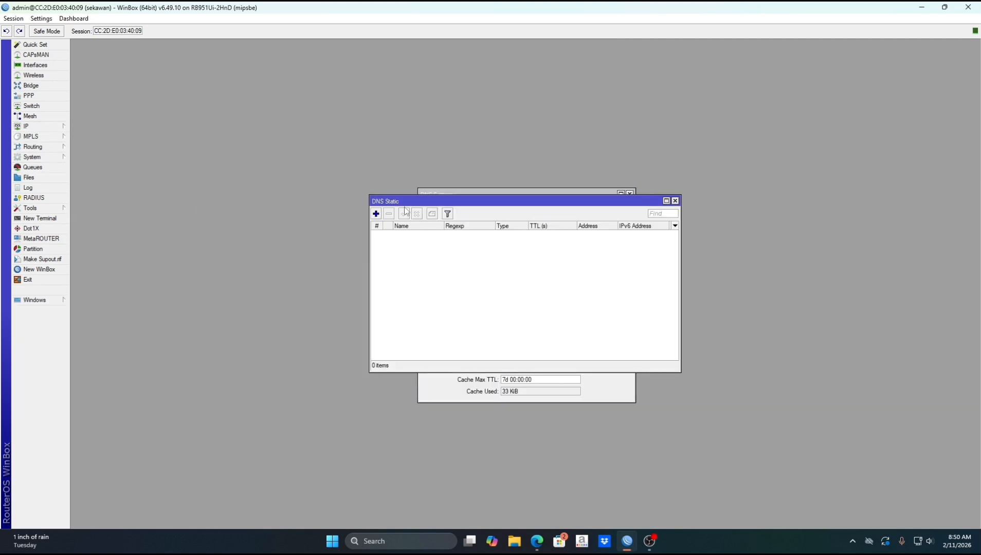
click(376, 214)
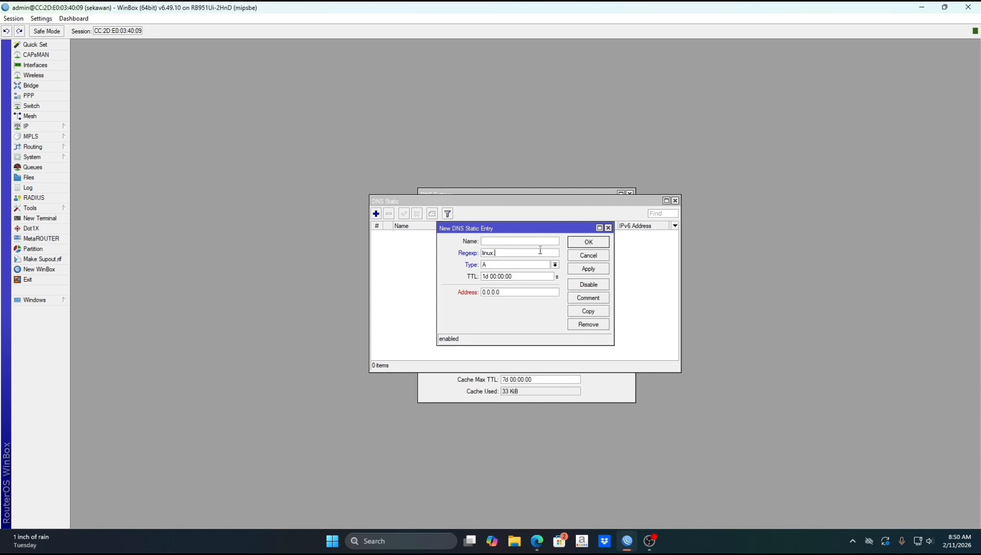
Set the static DNS entry's address to smktexmacopemalang.sch.id and save the entry
click(528, 291)
key(BackSpace)
key(BackSpace)
key(BackSpace)
key(BackSpace)
key(BackSpace)
key(BackSpace)
key(BackSpace)
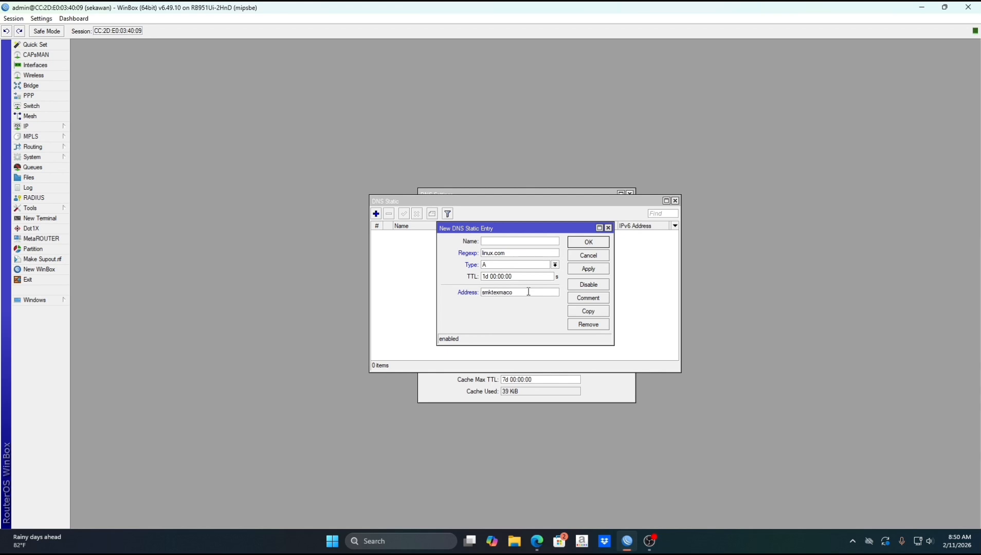
text(smktexmacopemalang.sch.id)
click(582, 269)
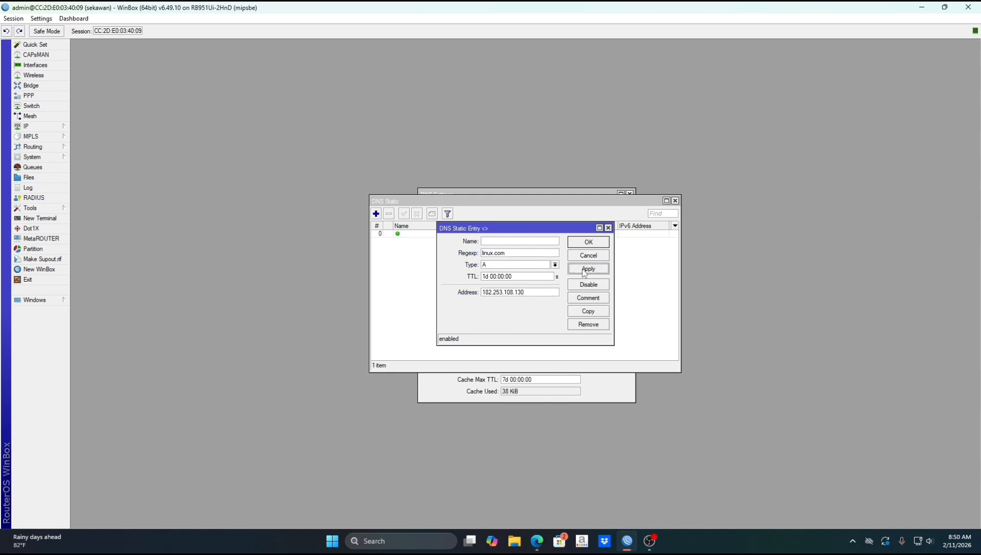
click(578, 243)
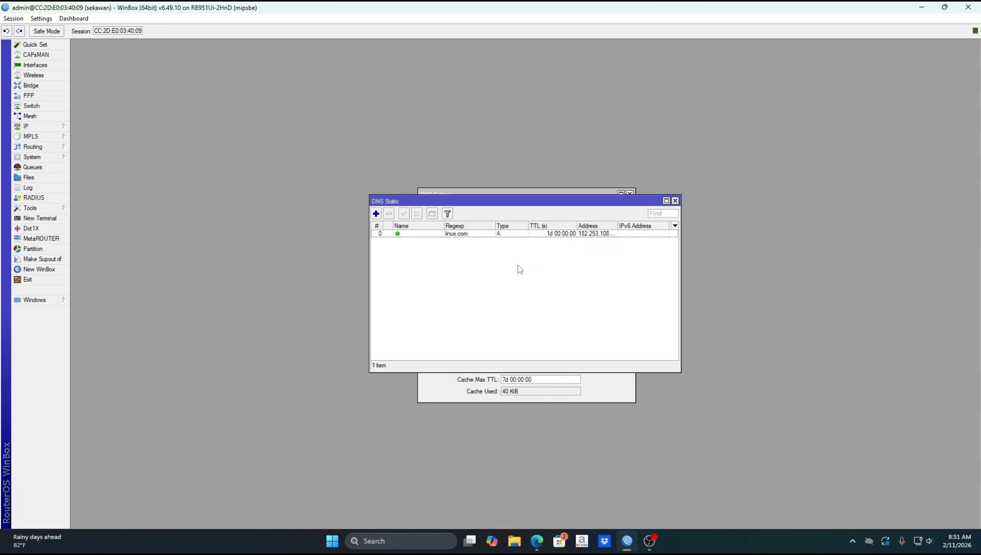
Close the DNS windows and start a new firewall filter rule on the input chain
click(675, 201)
click(630, 194)
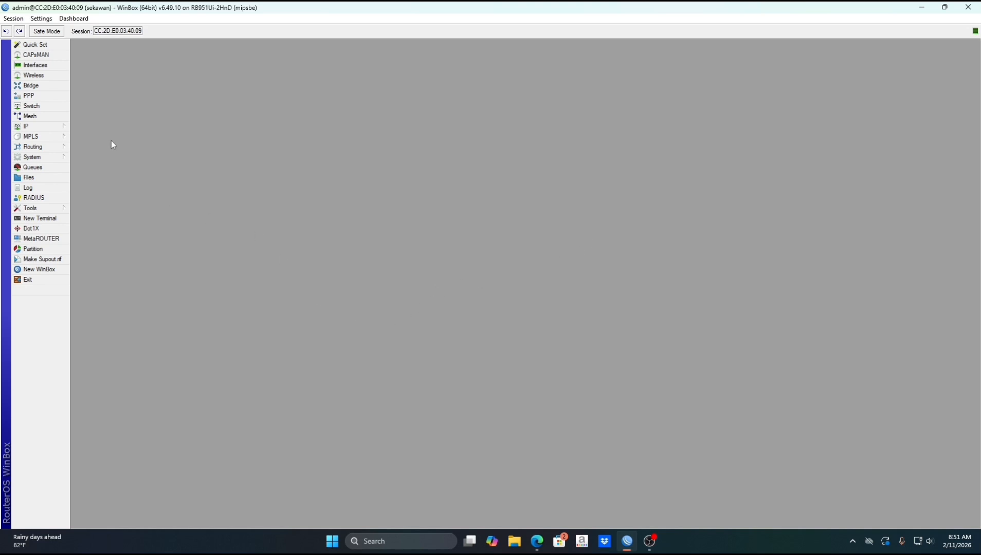
click(46, 126)
click(122, 212)
click(388, 181)
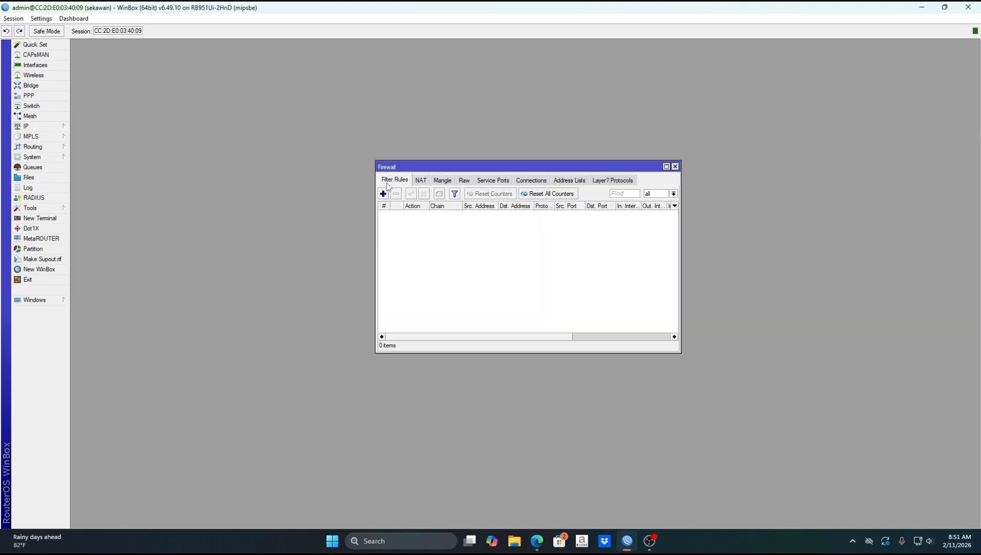
click(382, 194)
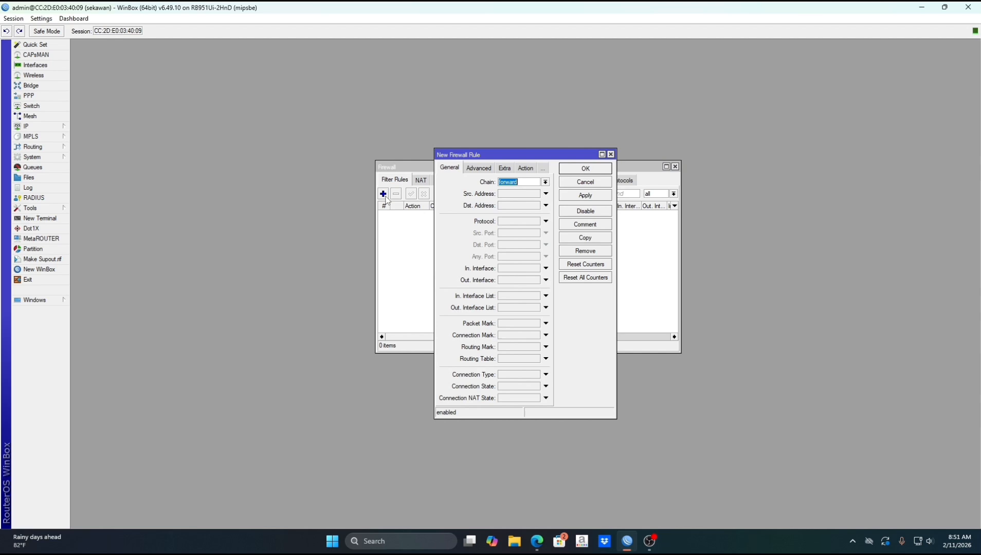
click(545, 182)
click(512, 198)
Open the dhcp_pool0 IP pool and copy its address range
click(32, 125)
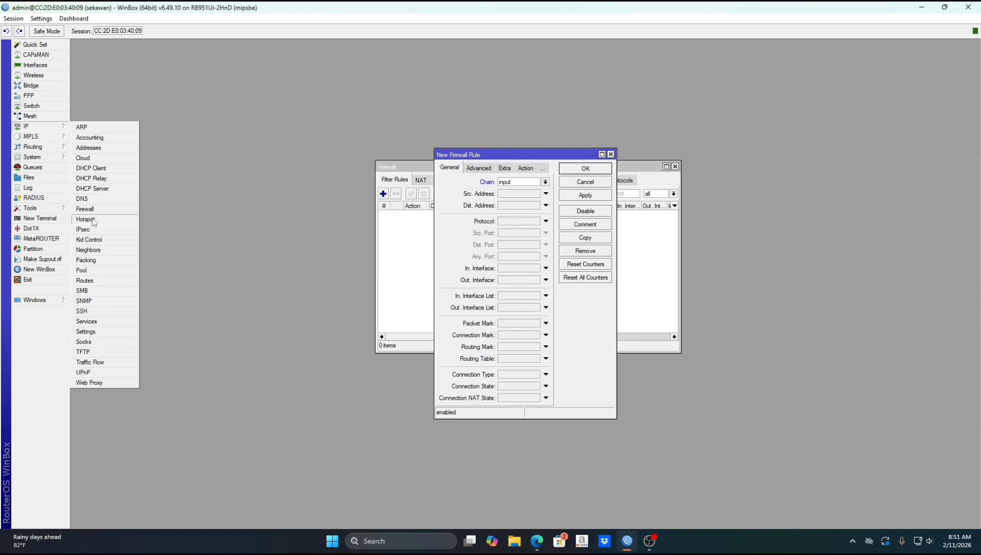
click(96, 270)
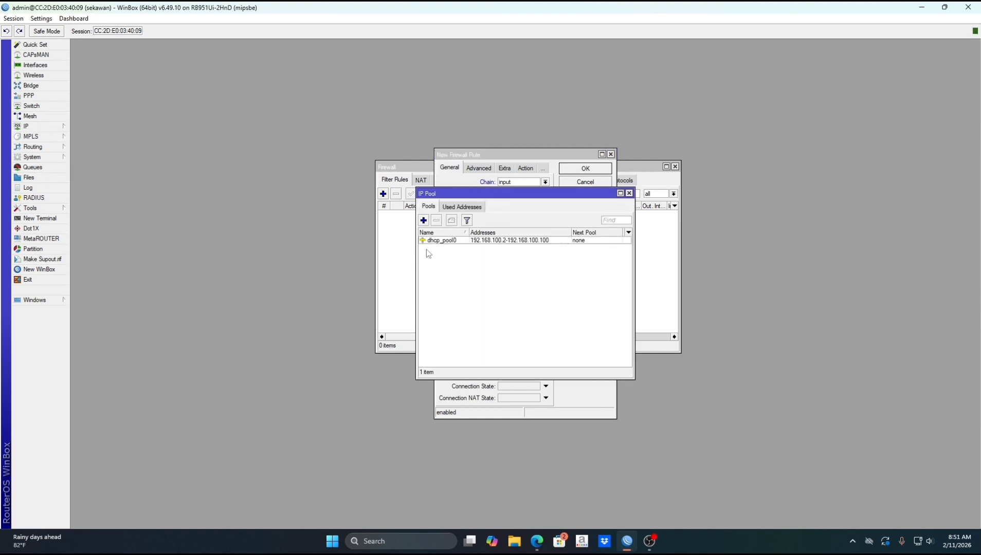
click(457, 241)
double_click(459, 245)
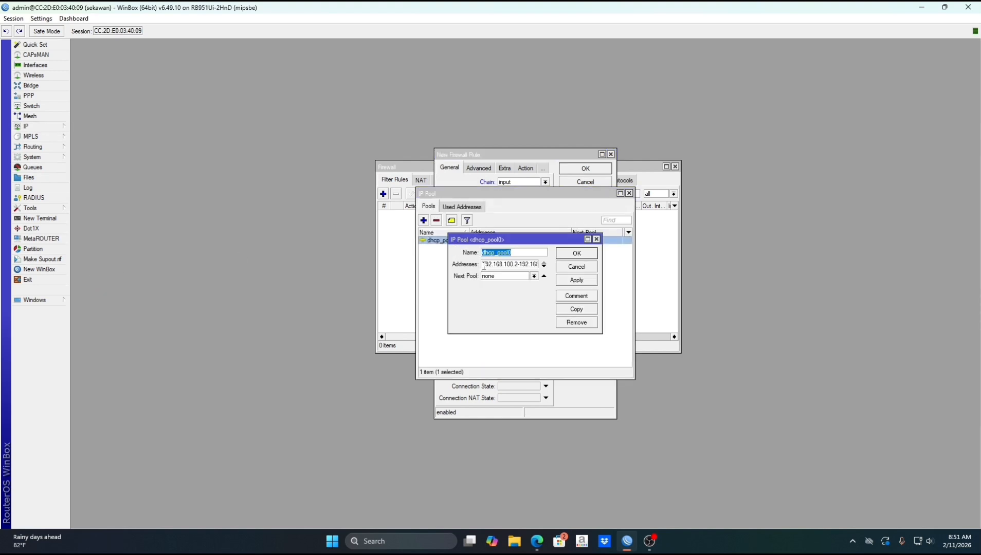
click(486, 263)
double_click(486, 263)
key(ctrl+c)
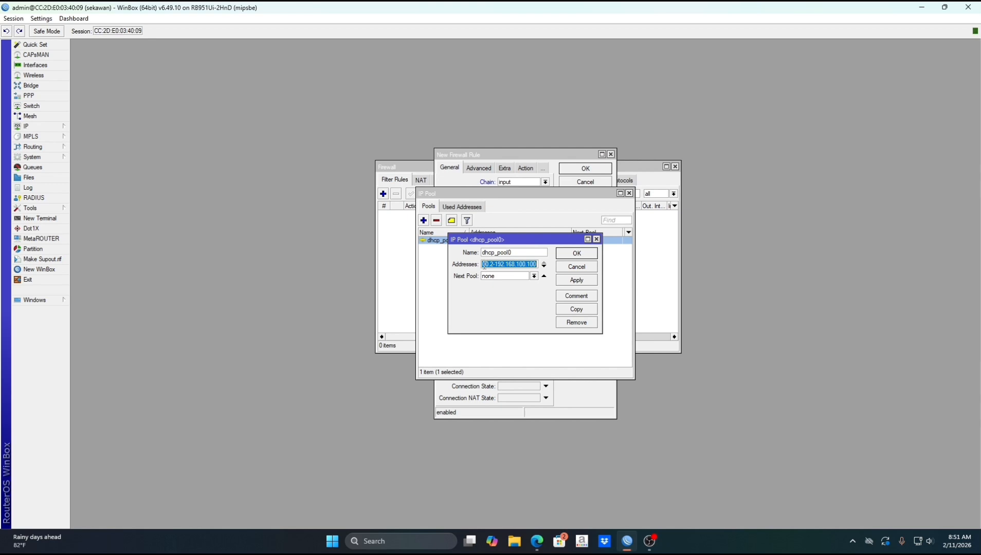
Set the new firewall rule's source address to the copied 192.168.100.2-192.168.100.100 range and its destination address to 192.168.100.1
click(383, 247)
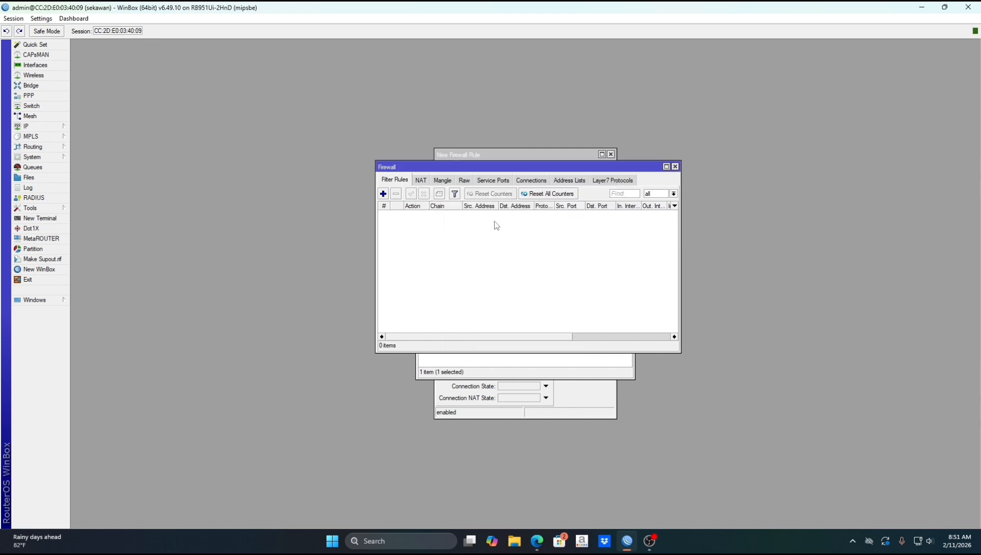
click(492, 155)
click(499, 190)
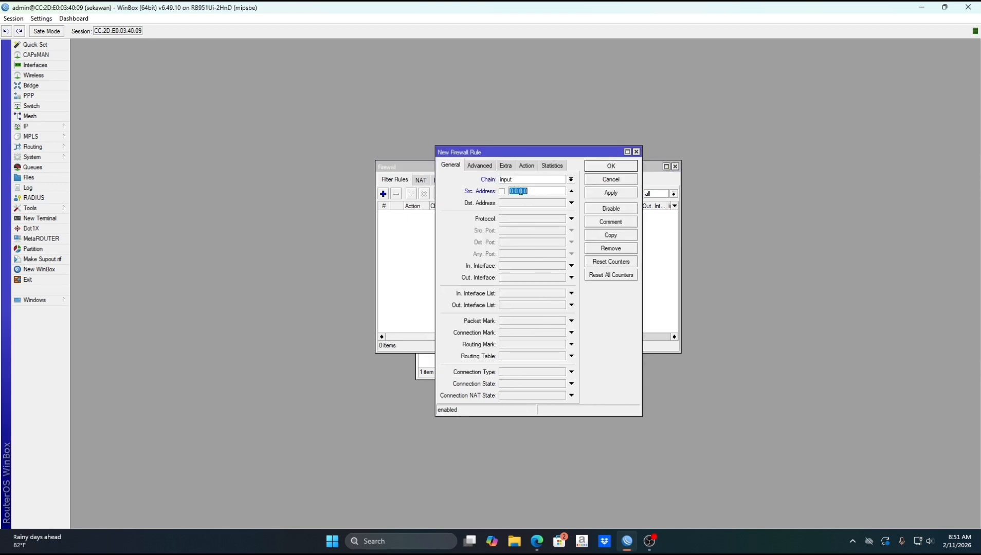
key(ctrl+v)
click(528, 204)
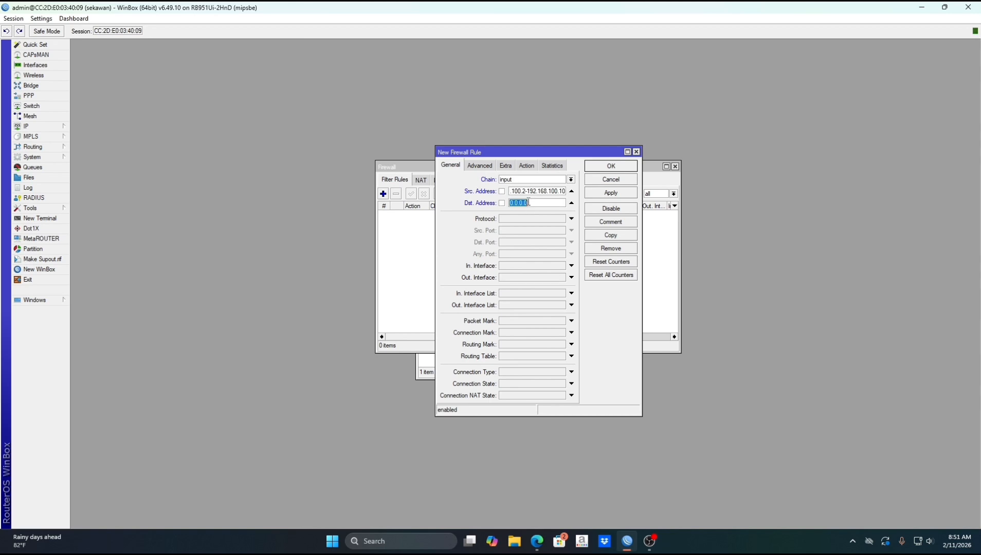
text(192.168.100.1)
Set the input rule's protocol to icmp and its incoming interface to ether2
click(532, 222)
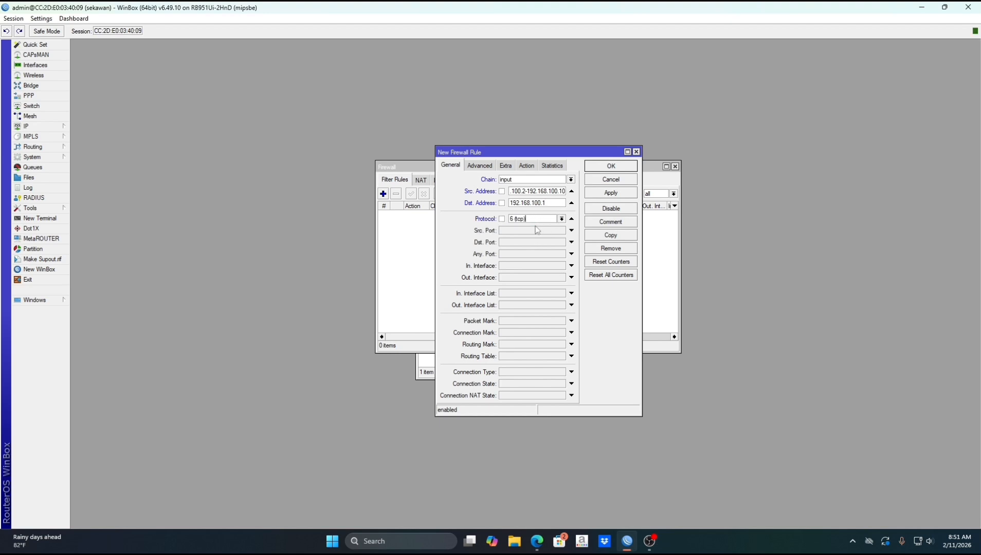
click(561, 219)
click(529, 226)
click(533, 265)
click(561, 266)
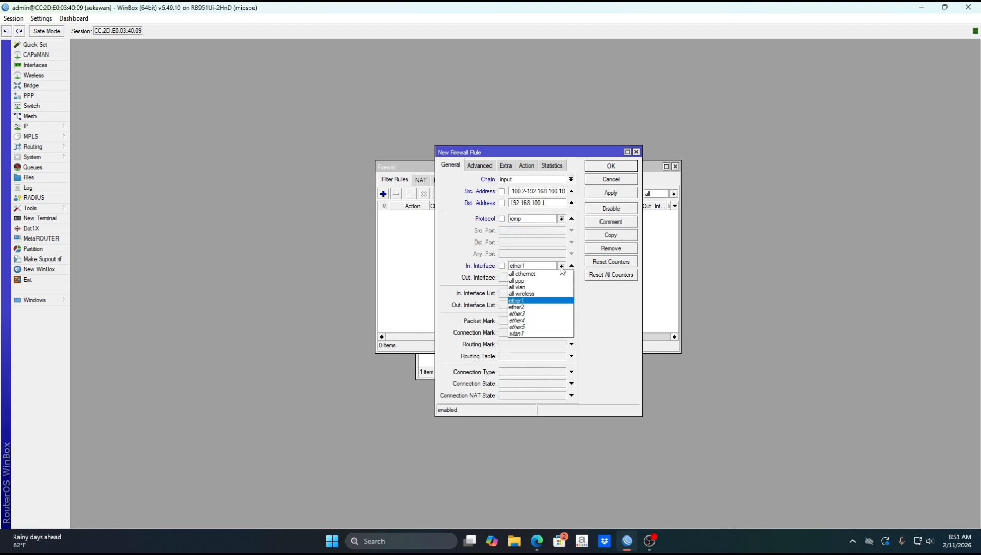
click(535, 306)
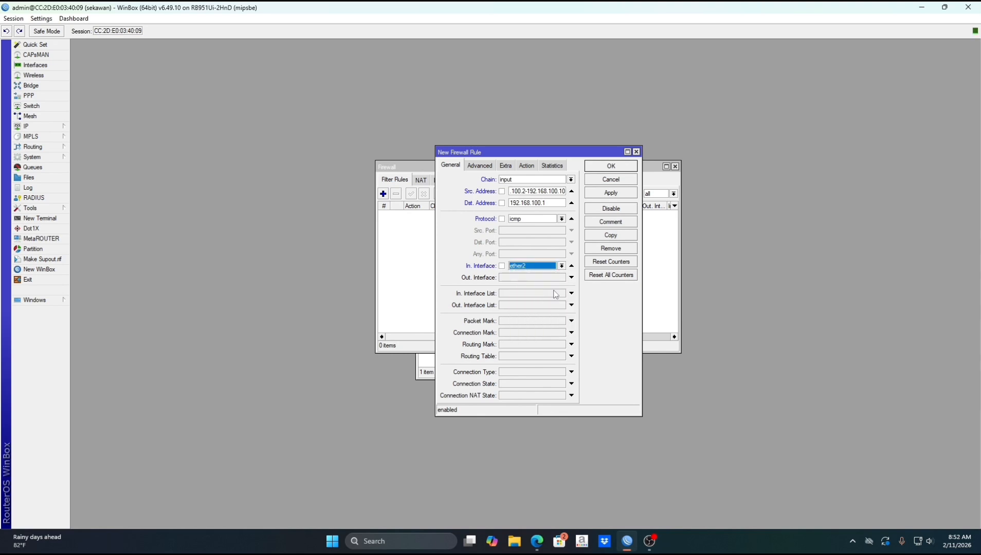
Set the ICMP rule's action to drop, then save and disable the rule
click(526, 165)
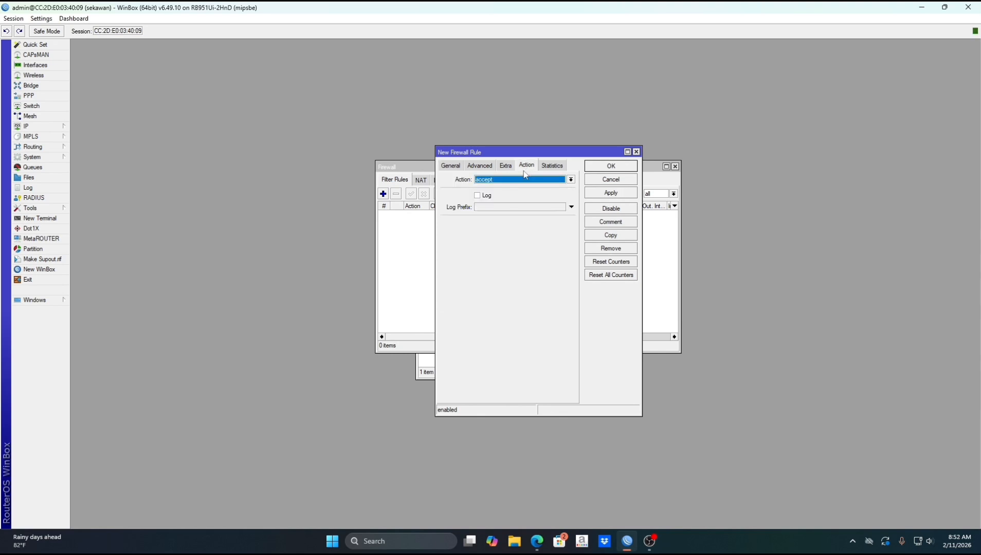
click(523, 179)
click(508, 208)
click(596, 193)
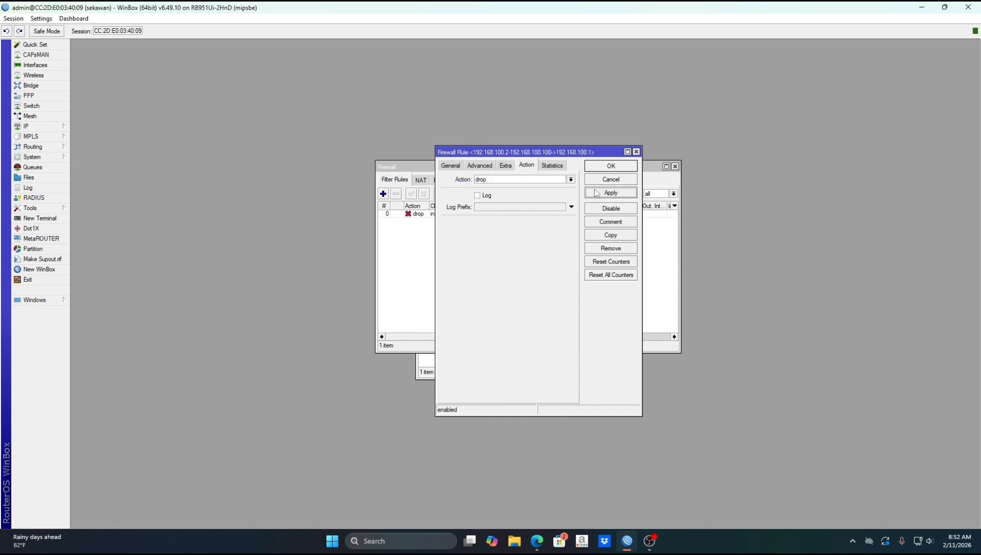
click(605, 168)
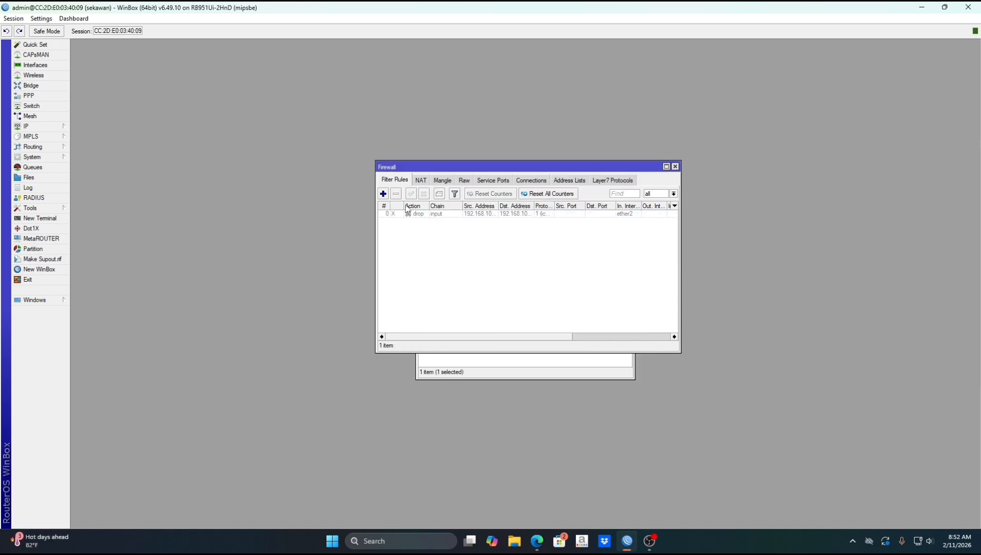
Start a new firewall filter rule on the forward chain with ether2 as the incoming interface
click(384, 194)
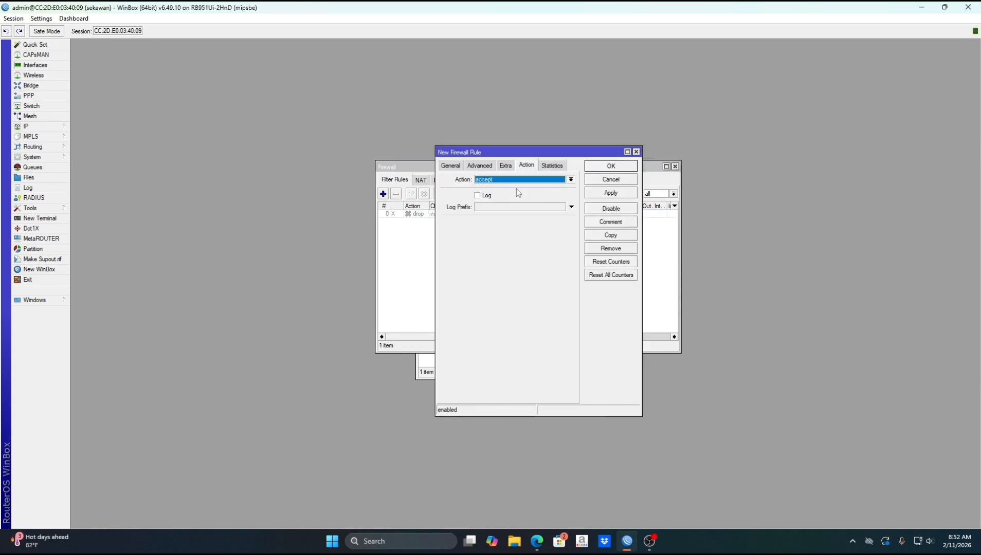
click(450, 166)
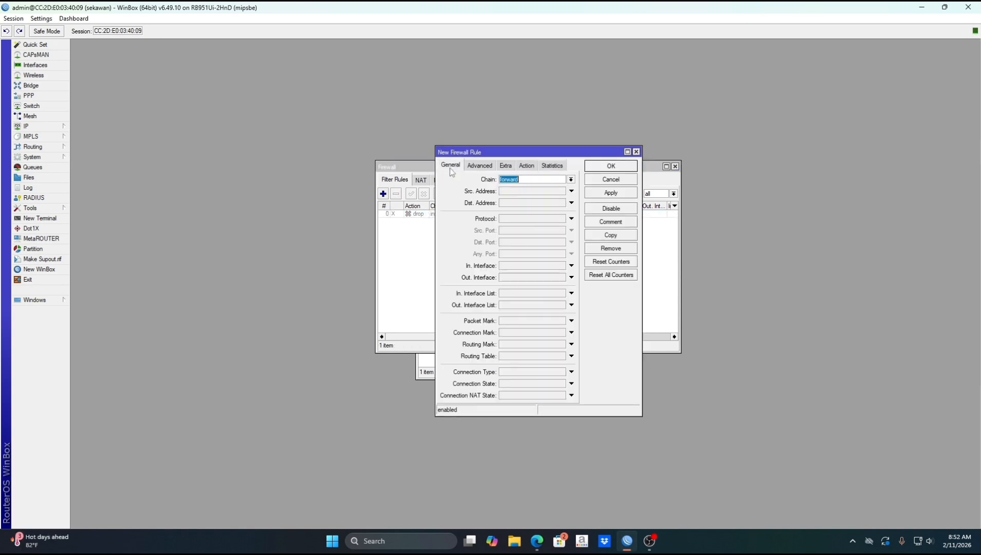
click(518, 265)
click(531, 308)
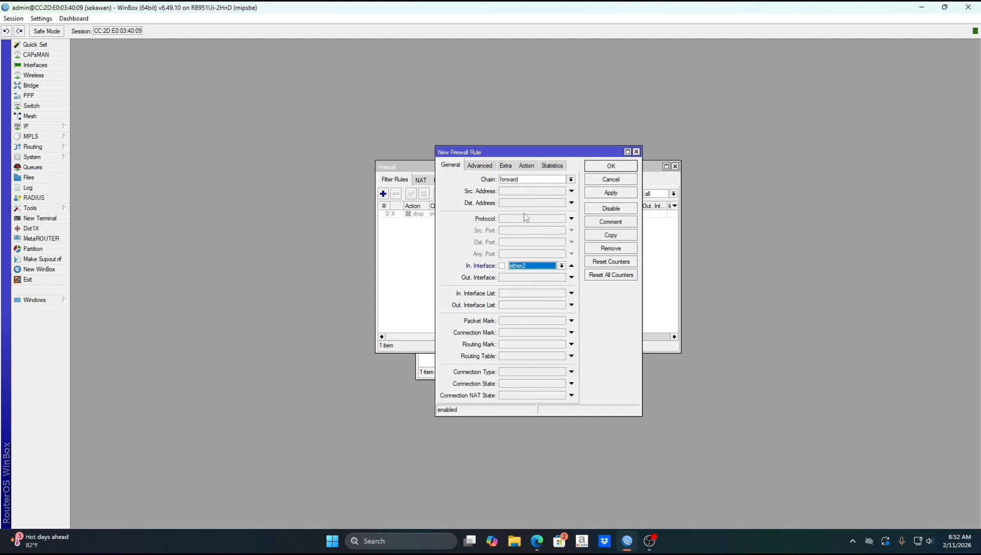
Set the forward rule's action to log with logging enabled and a log prefix, then save and disable the rule
click(526, 166)
click(514, 179)
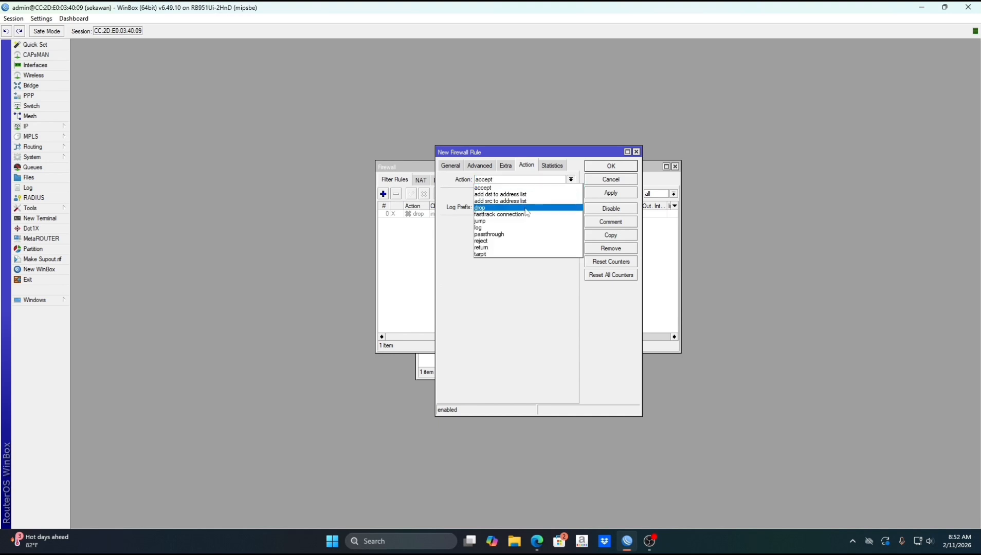
click(512, 229)
click(477, 195)
click(485, 207)
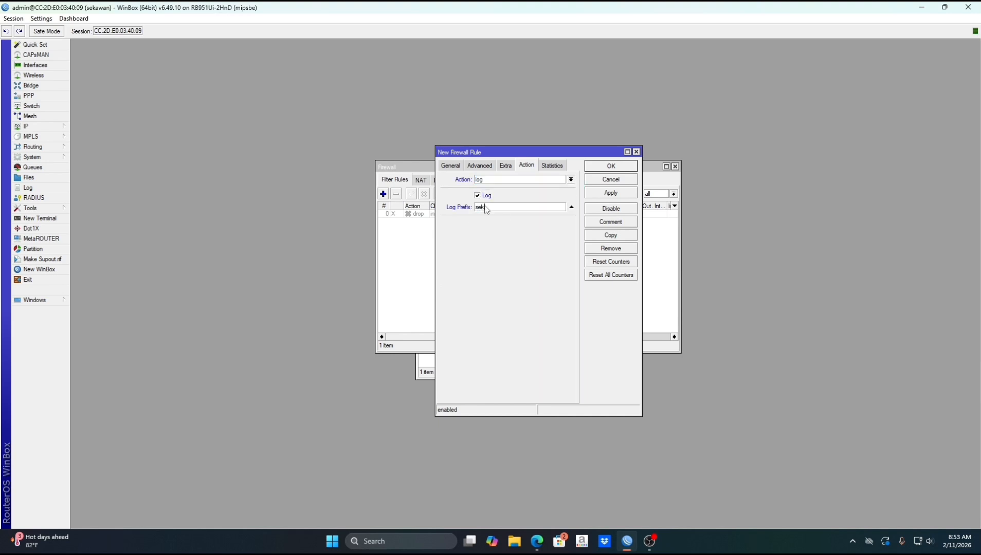
click(610, 193)
click(610, 166)
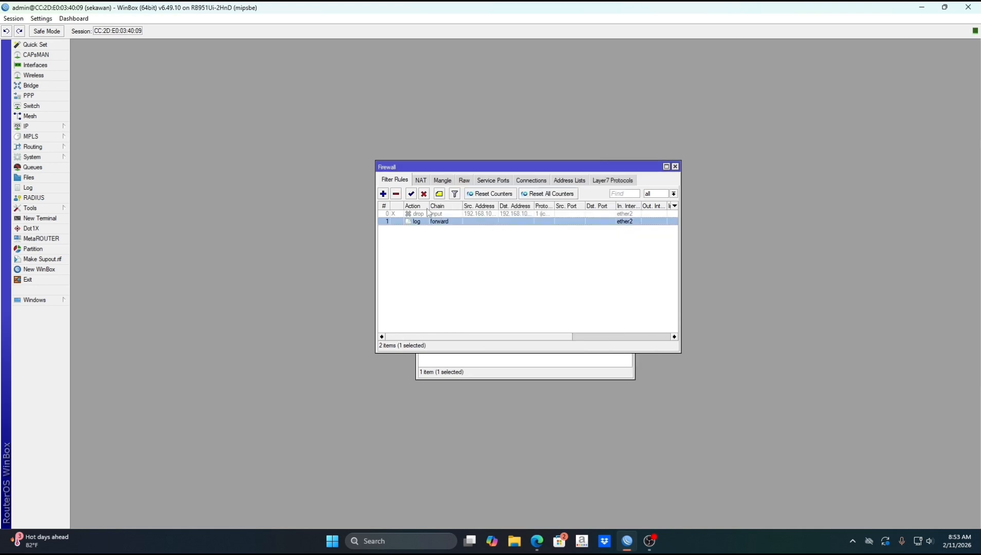
click(423, 193)
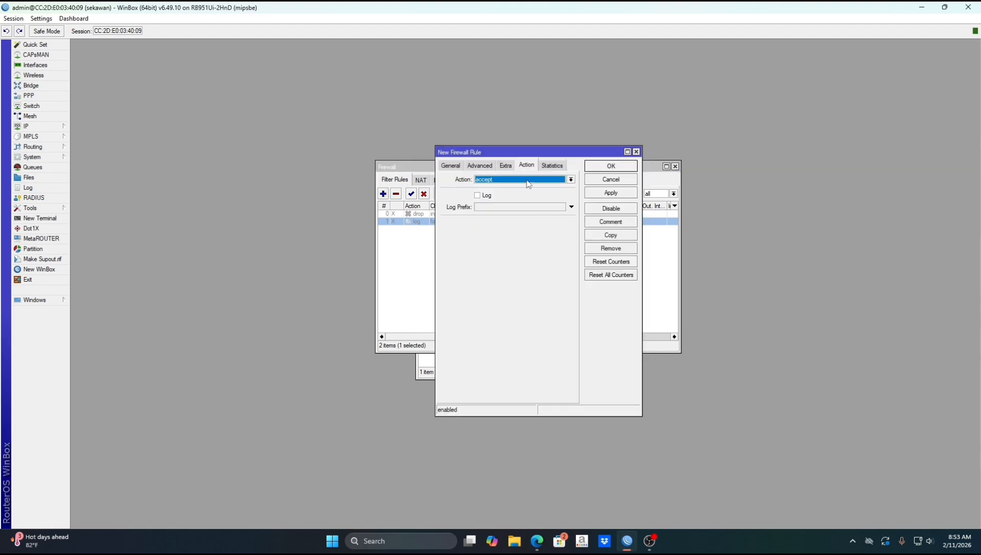
Start another forward rule for protocol tcp matching every destination port except 80,443, with ether2 as the incoming interface
click(451, 165)
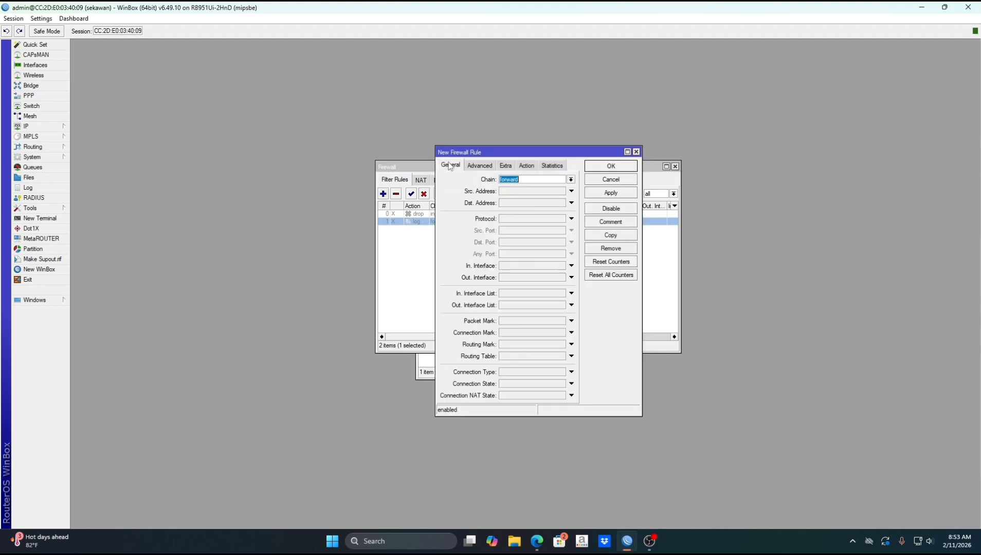
click(522, 219)
click(519, 243)
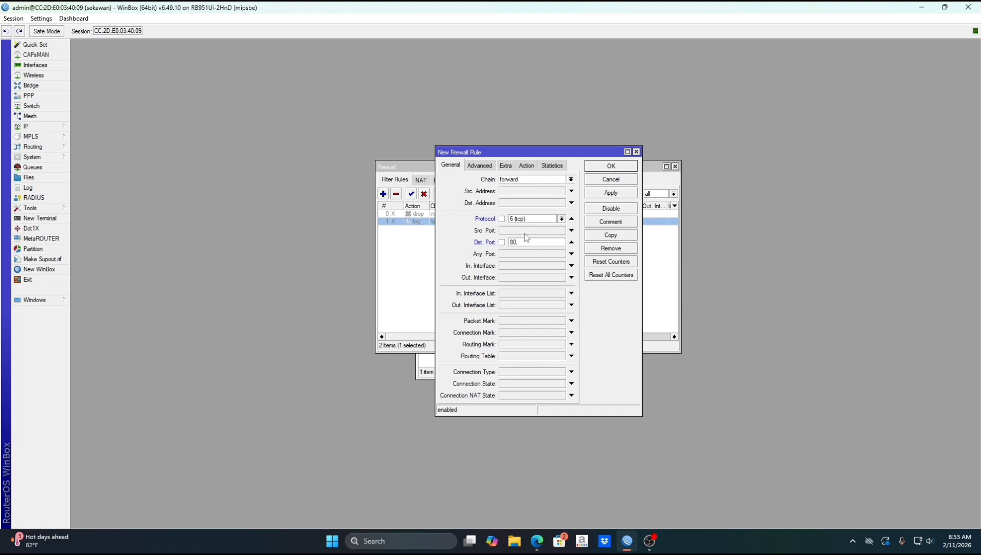
text(80,443)
click(502, 243)
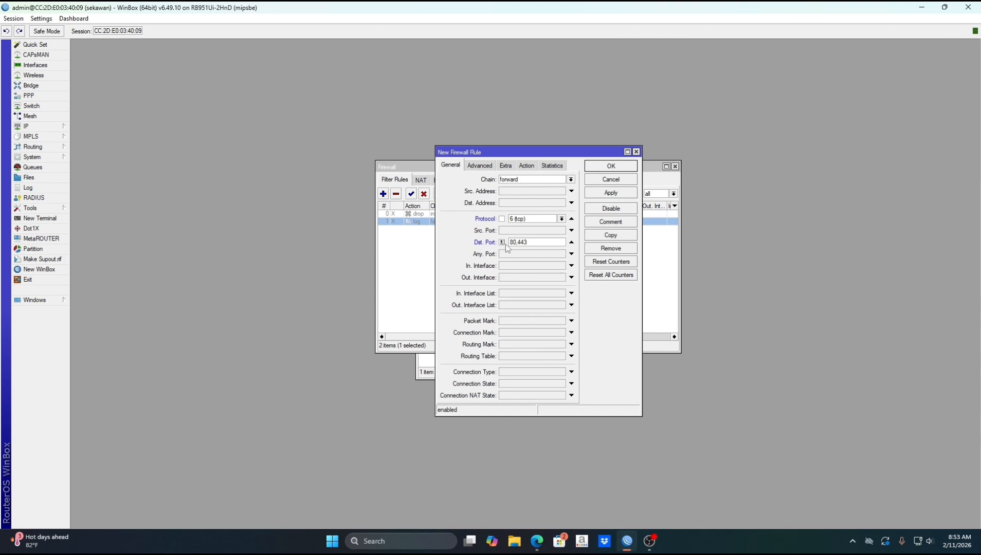
click(533, 266)
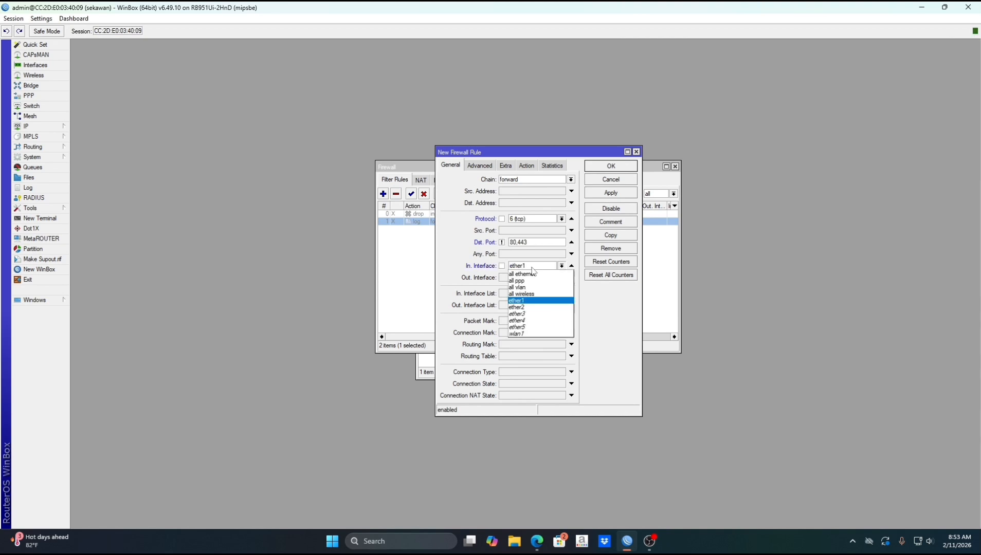
click(517, 307)
Set the TCP port rule's action to drop, then save and disable the rule
click(526, 165)
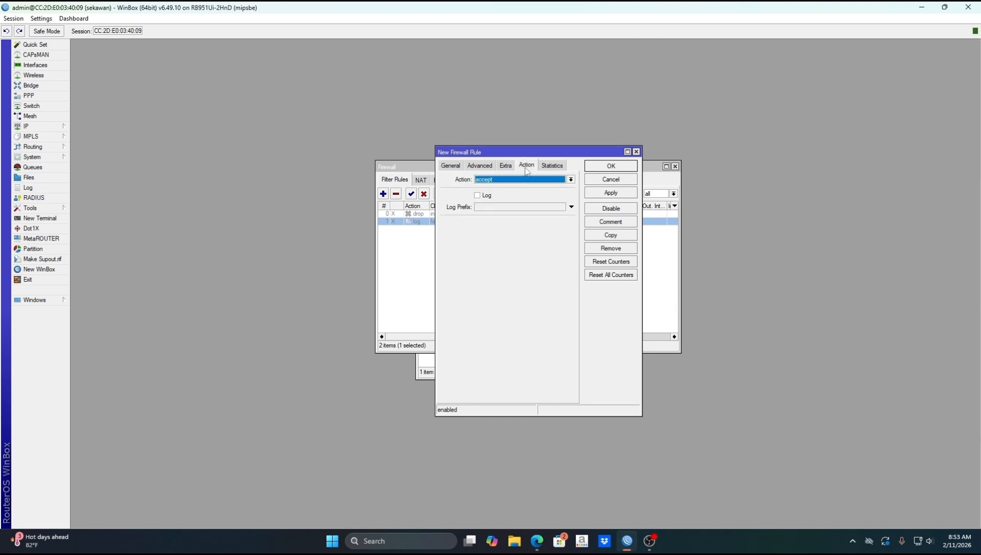
click(524, 179)
click(509, 208)
click(456, 167)
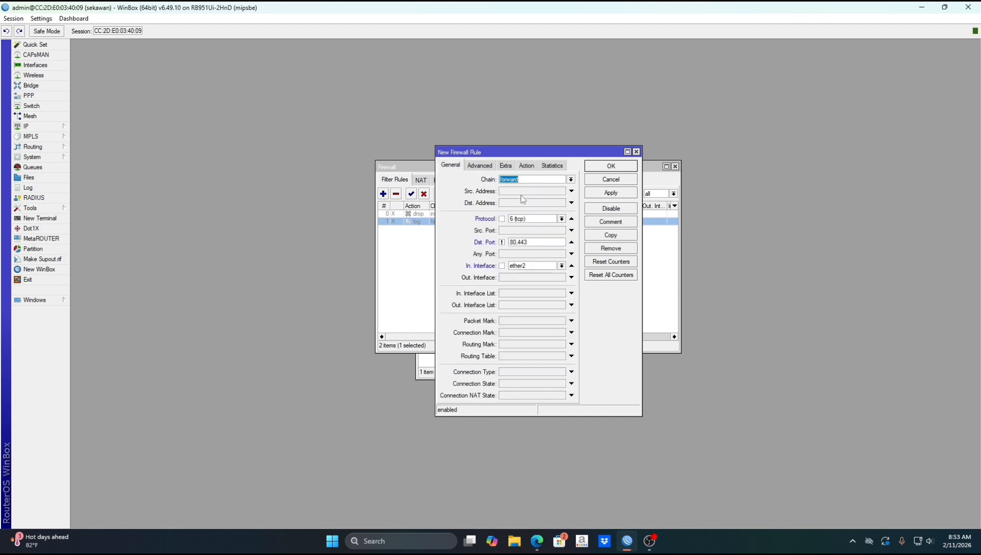
click(525, 166)
click(623, 193)
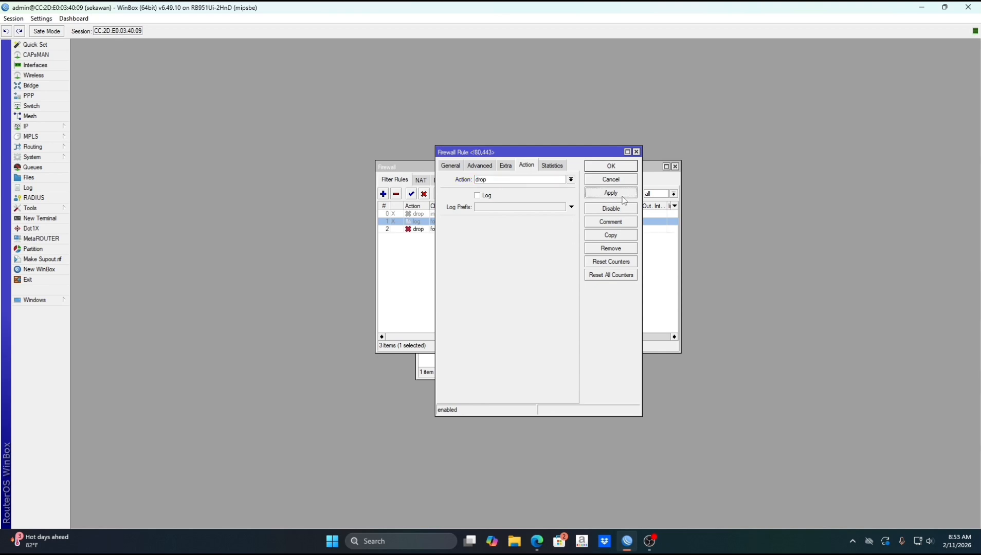
click(636, 152)
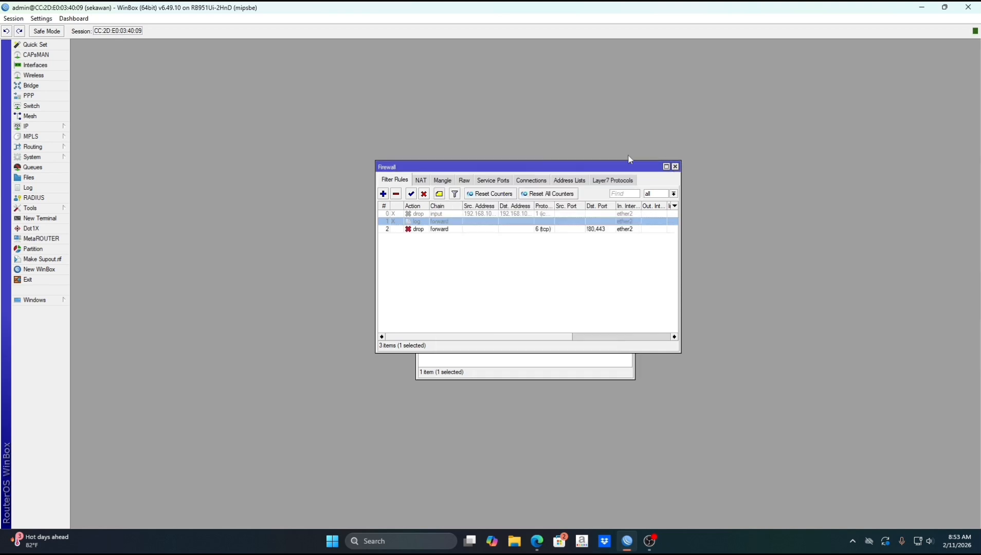
click(537, 229)
click(424, 194)
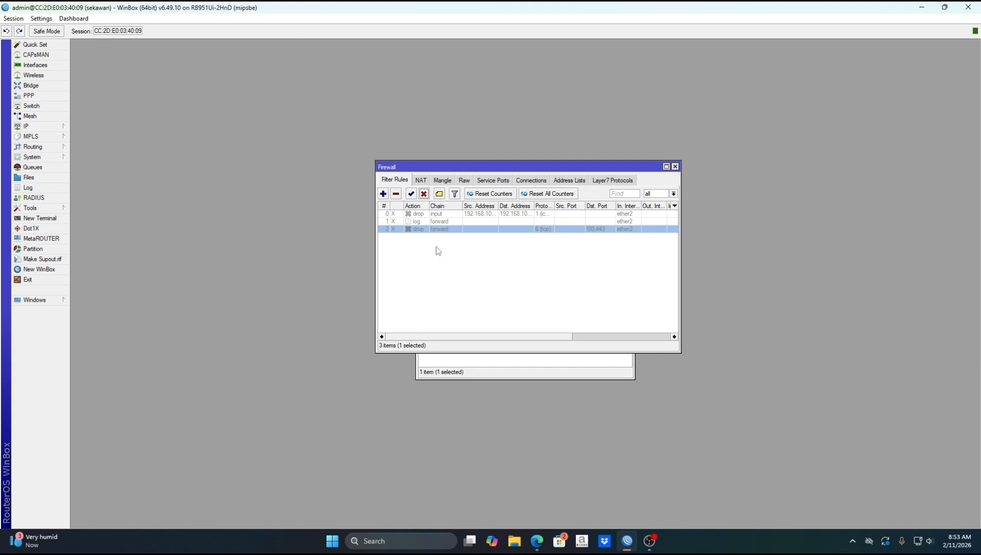
Open the router's IP address list and close the firewall window
click(43, 126)
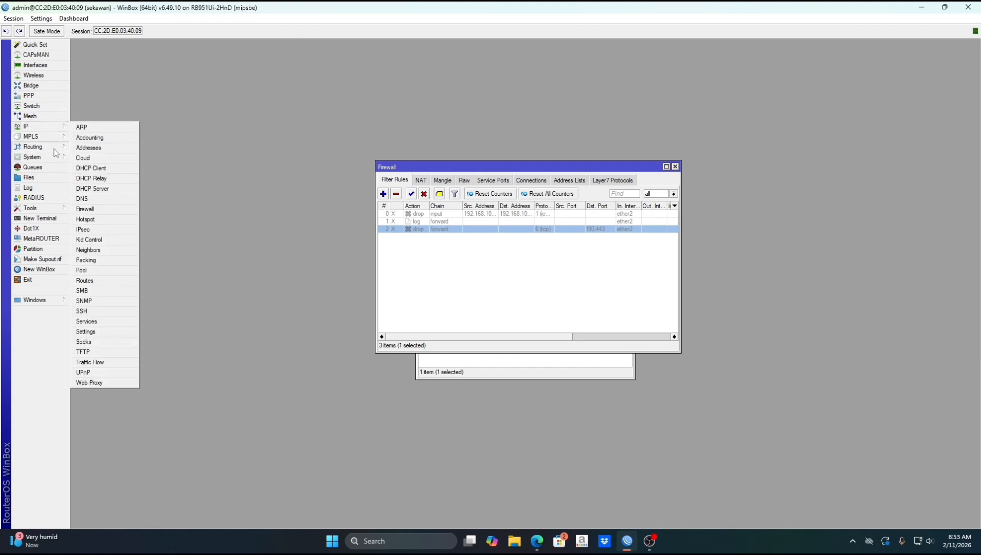
click(83, 148)
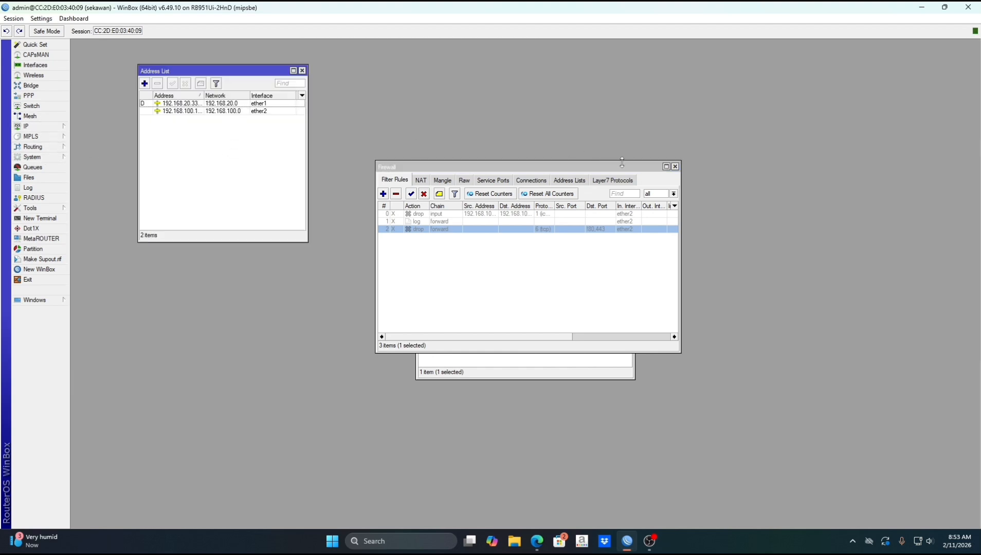
click(675, 166)
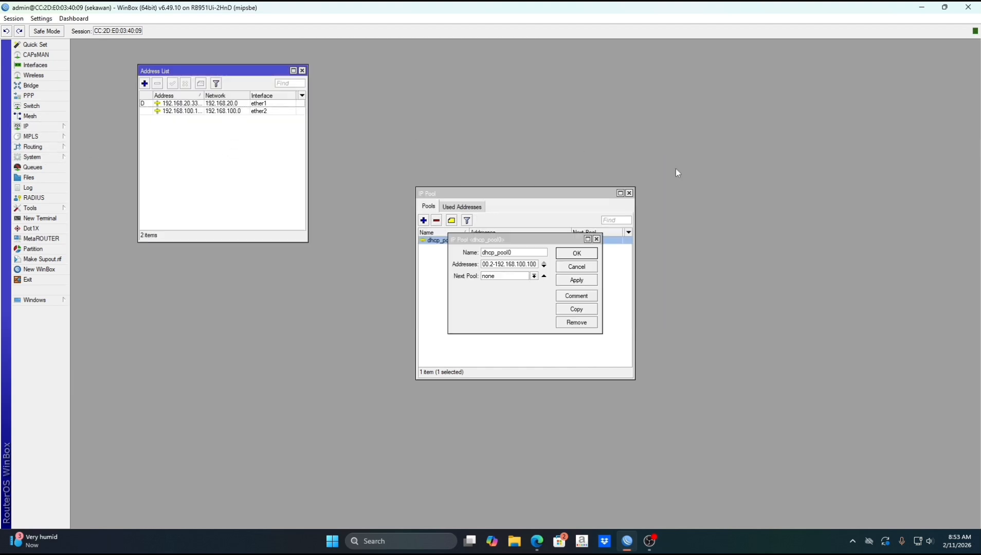
Close the IP pool list and the open pool entry, leaving the address list open at its normal size
click(628, 192)
click(596, 239)
click(596, 239)
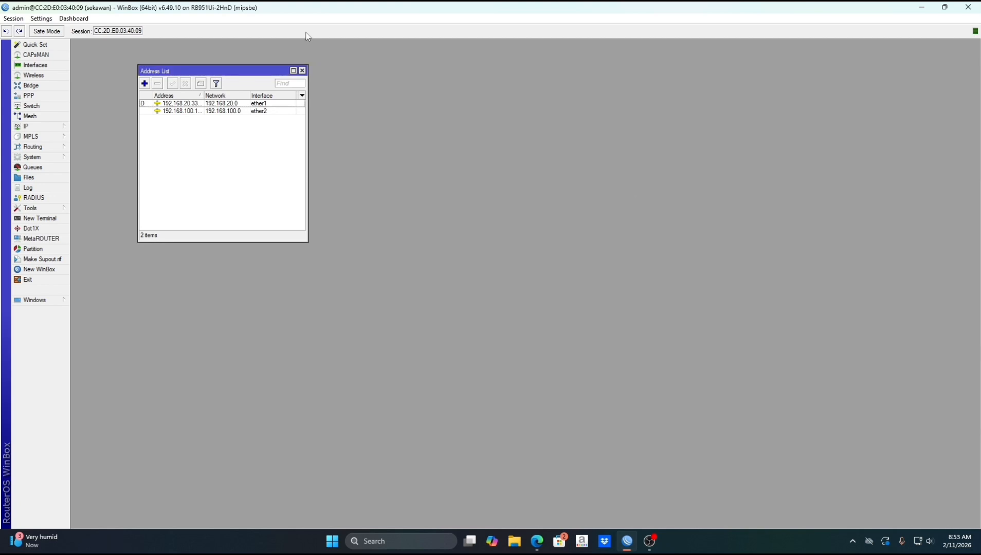
click(293, 70)
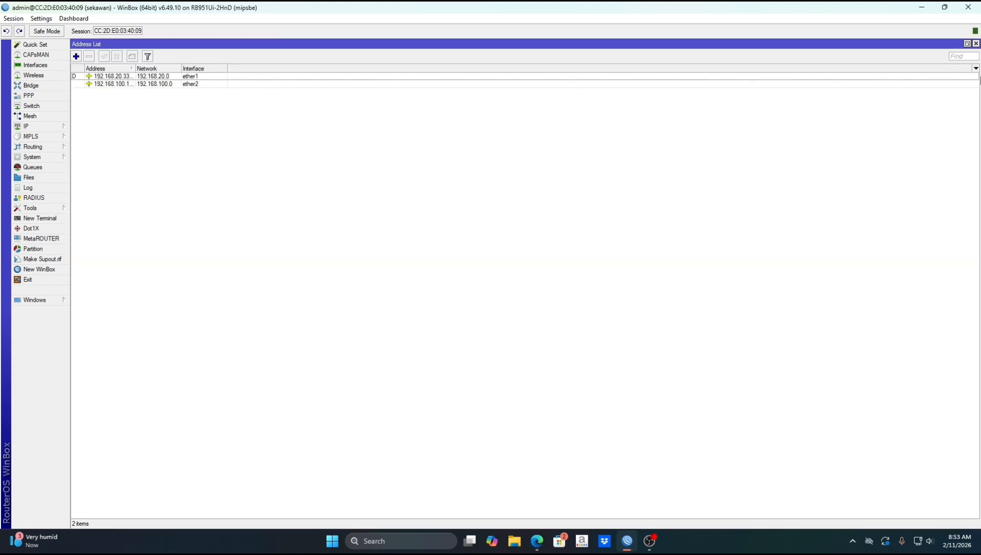
click(966, 43)
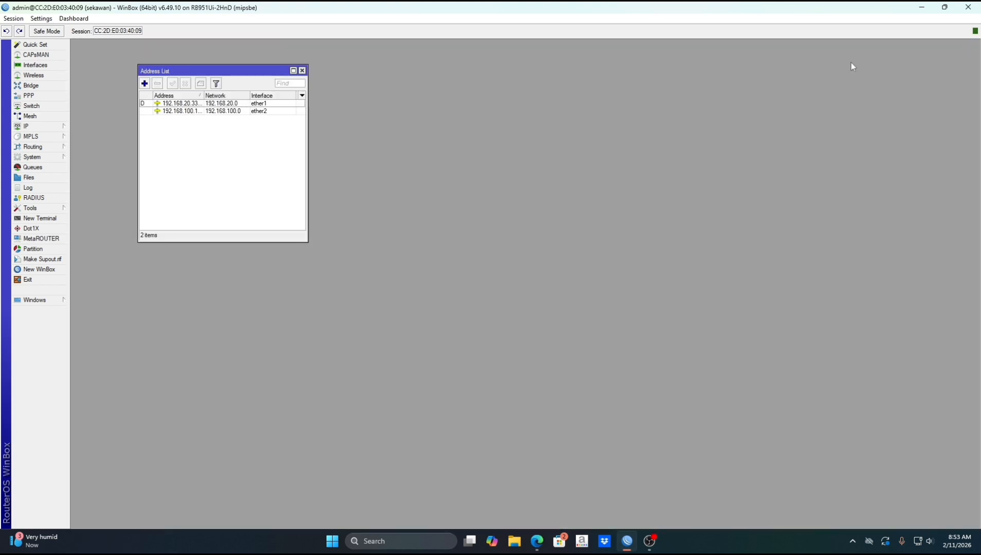
Add the IP address 192.168.200.1/24 on interface wlan1 and save it
click(145, 83)
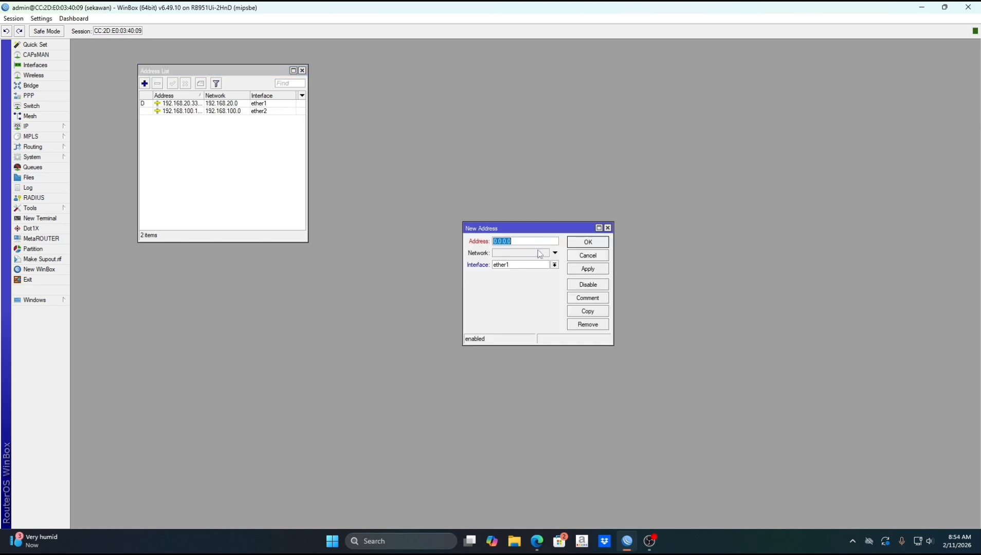
key(BackSpace)
click(540, 265)
click(529, 306)
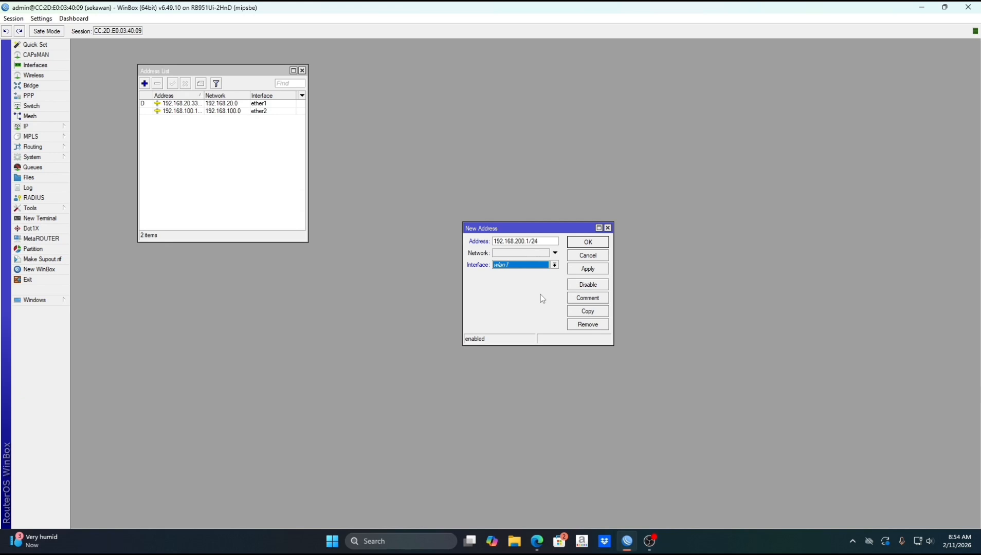
click(586, 268)
click(571, 244)
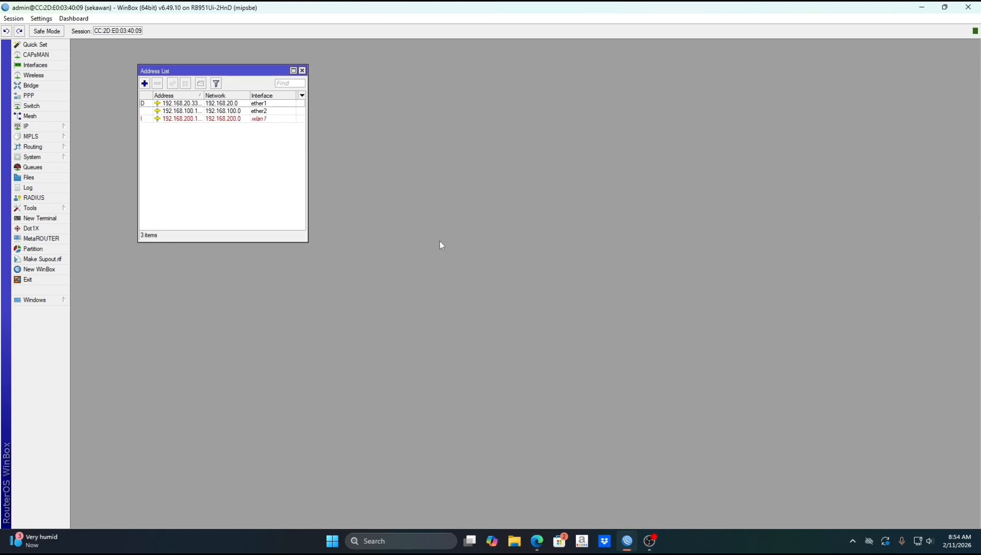
Start the DHCP server setup on interface wlan1, closing the address list window
click(26, 126)
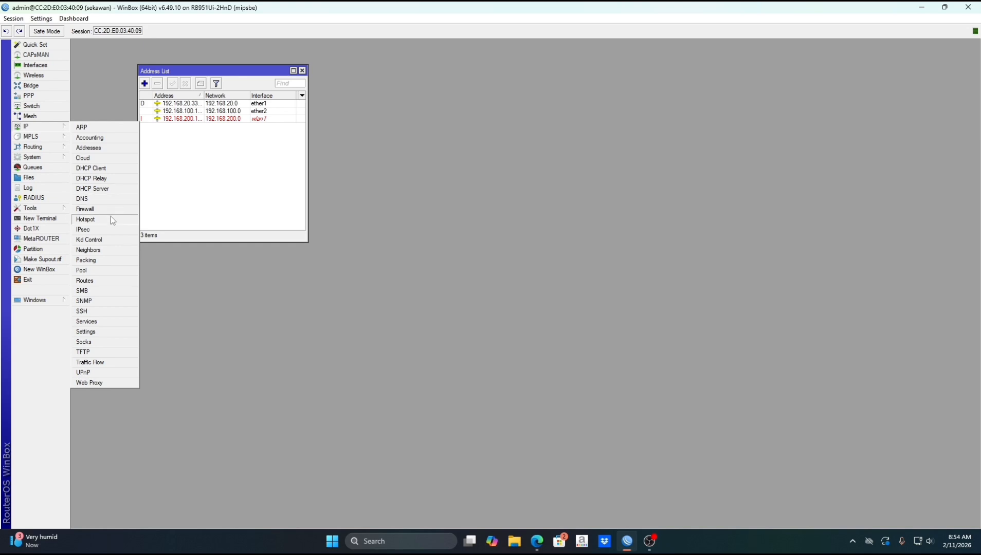
click(118, 192)
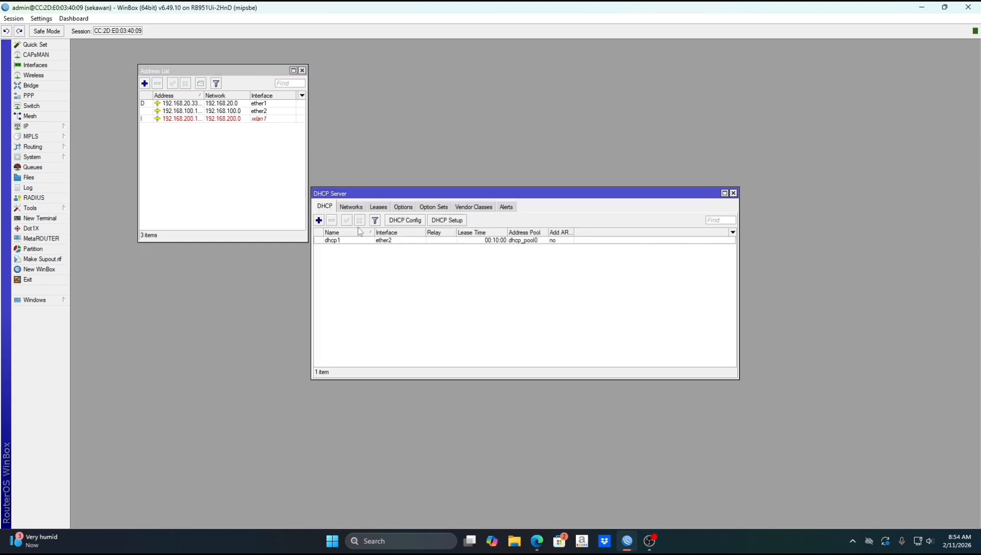
click(447, 221)
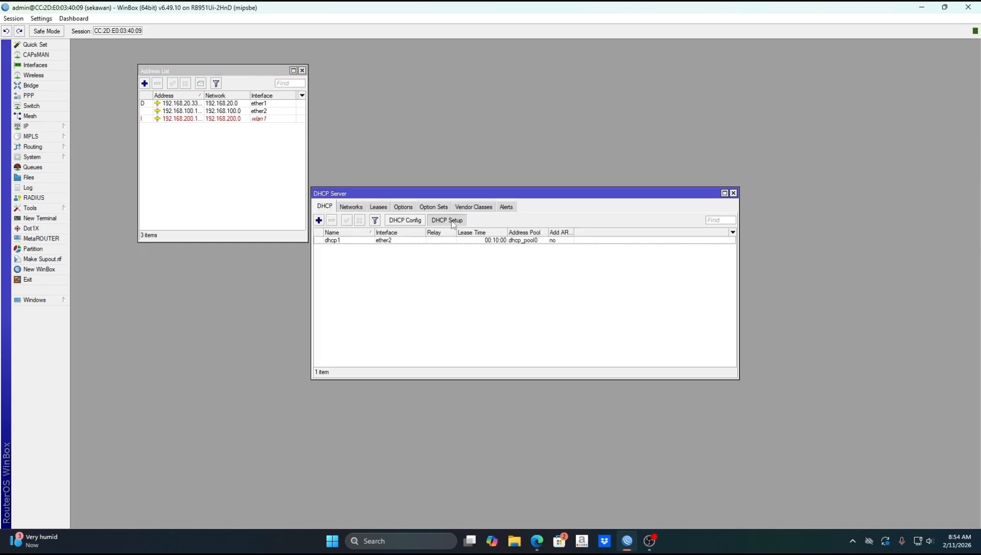
click(302, 71)
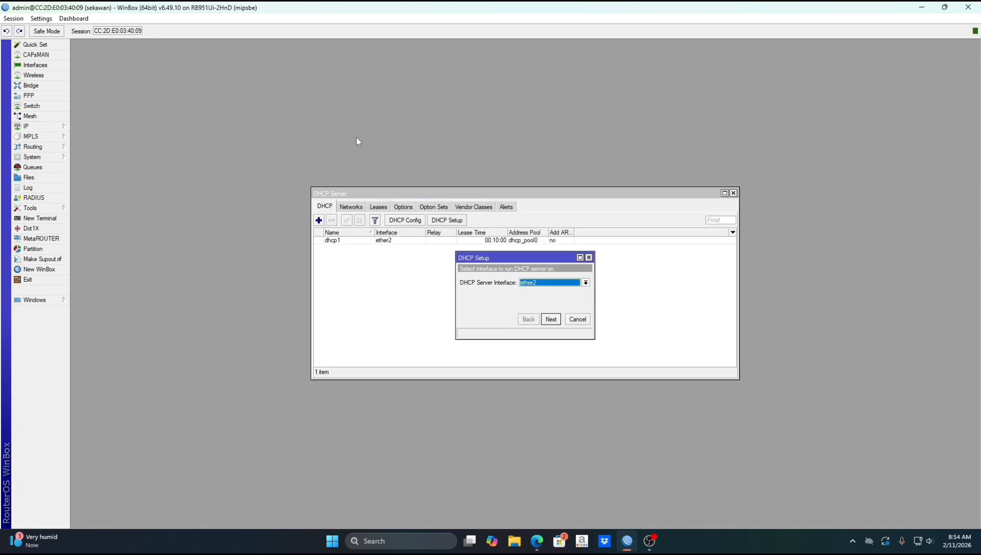
click(560, 283)
click(541, 324)
click(550, 320)
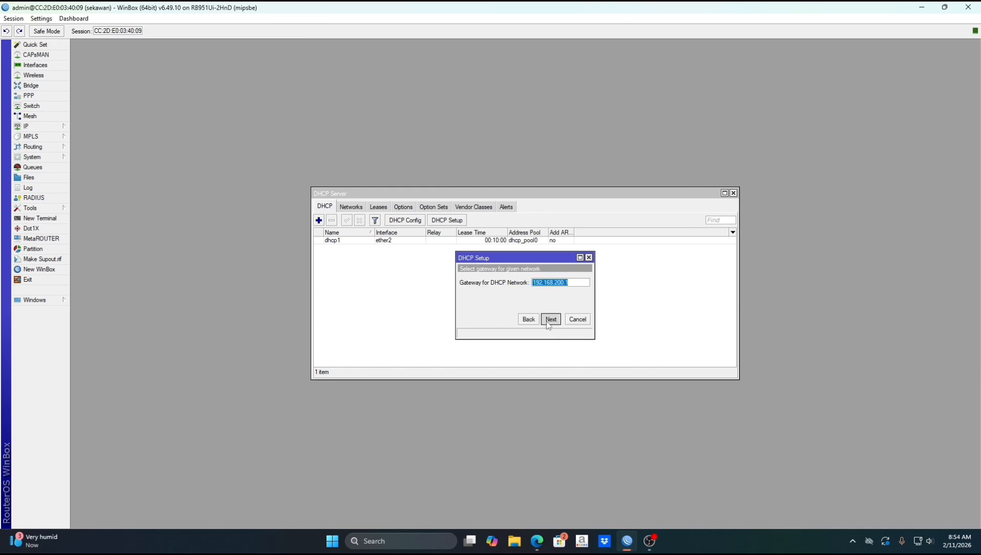
Keep the proposed gateway, set the addresses to give out as 192.168.200.2-192.168.200.100, and complete the DHCP setup
click(547, 323)
click(547, 322)
click(534, 322)
drag(574, 282, 577, 283)
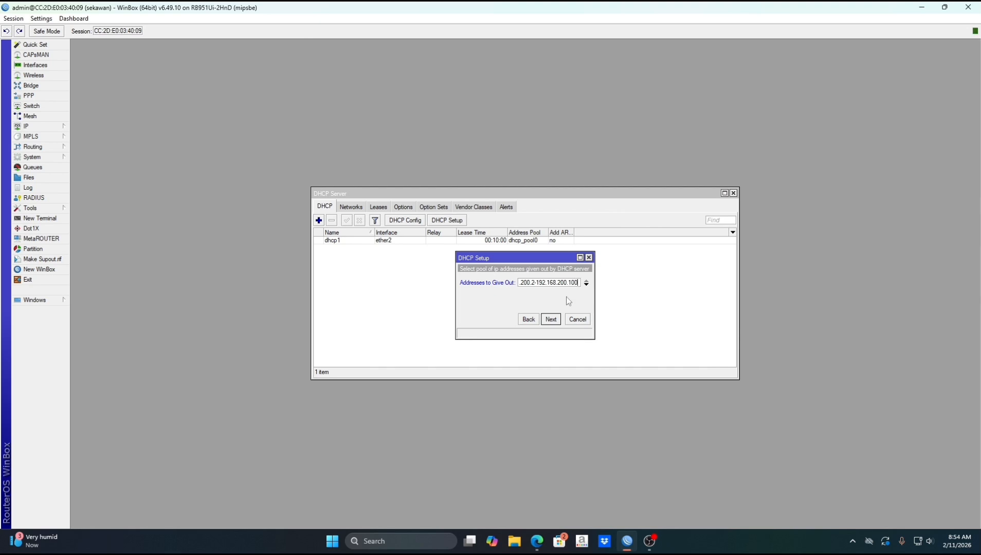
click(550, 319)
click(548, 319)
click(548, 320)
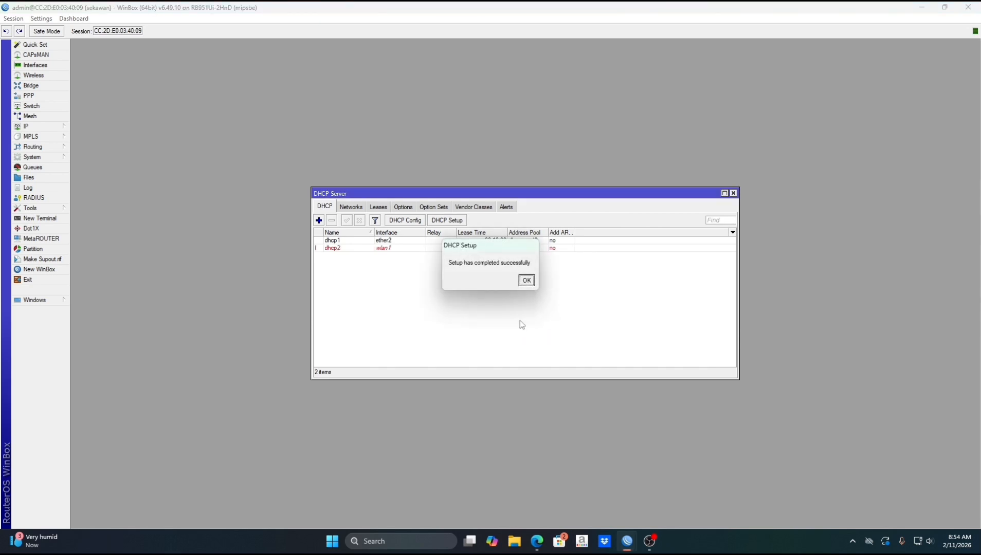
click(526, 280)
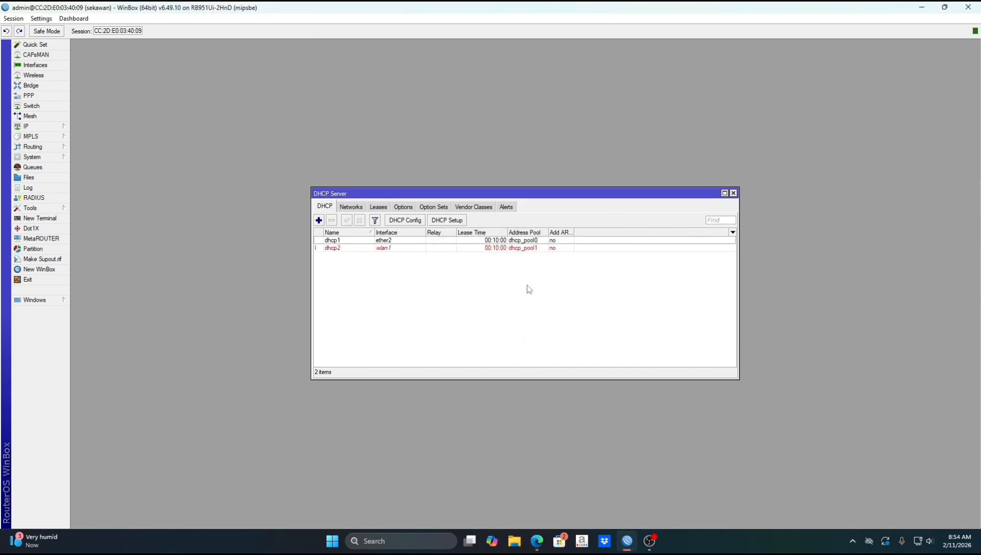
Enable the wlan1 interface in the wireless interface list
click(34, 75)
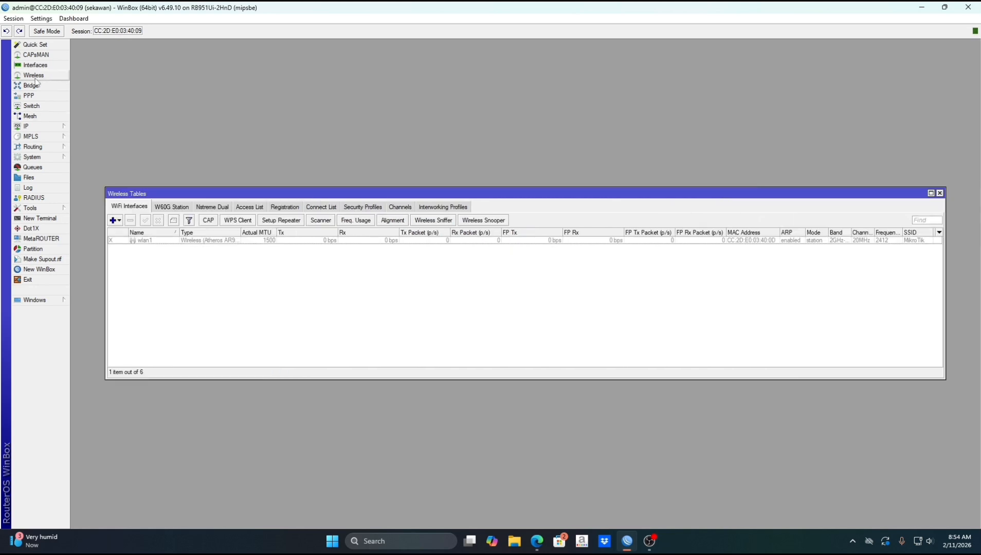
click(286, 241)
click(146, 221)
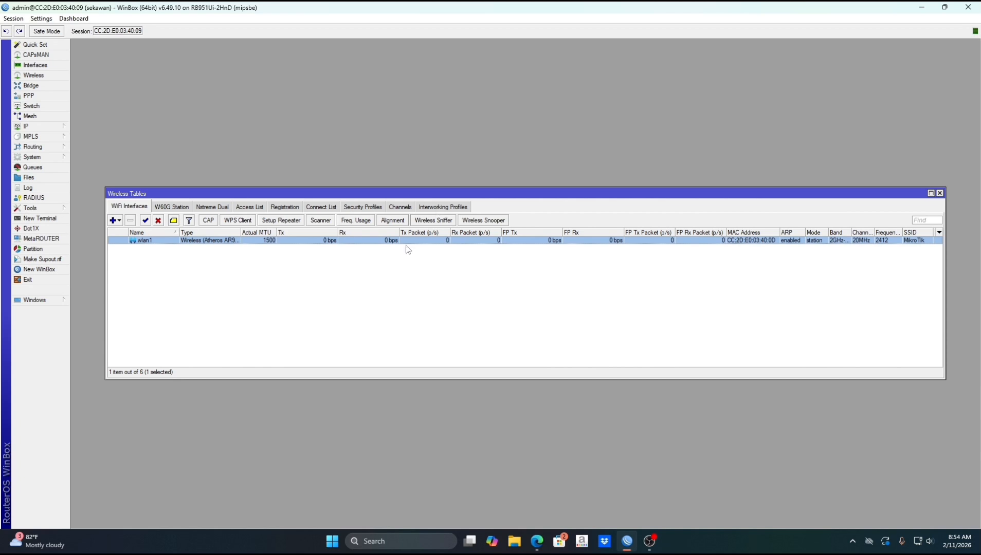
Set wlan1's SSID to sekawan and its mode to ap bridge, then save the interface settings
double_click(390, 241)
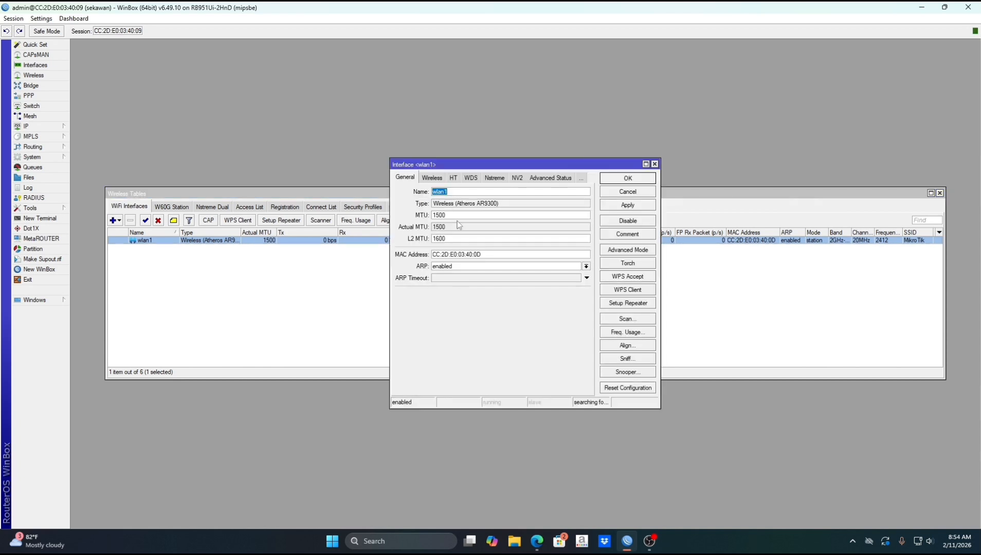
click(432, 177)
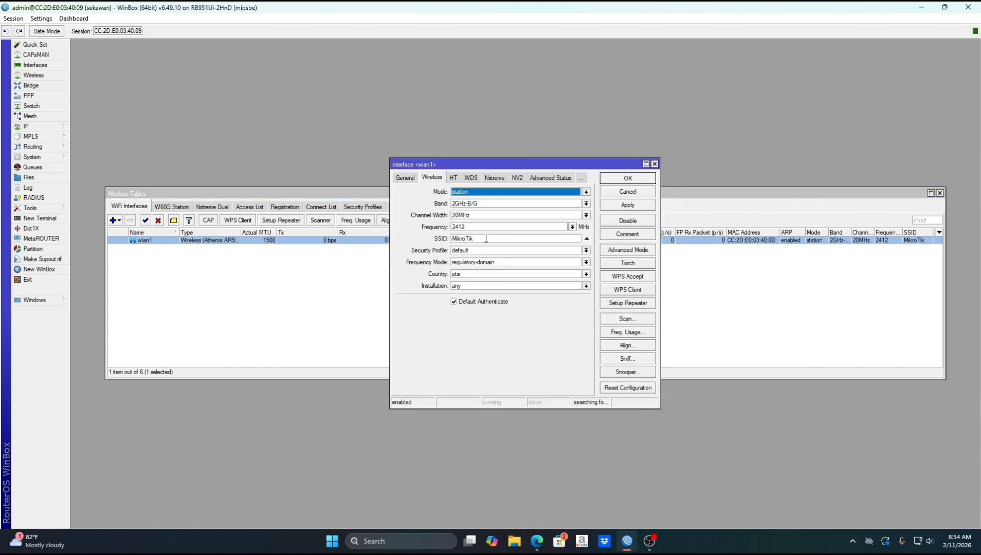
double_click(484, 239)
text(sekawan)
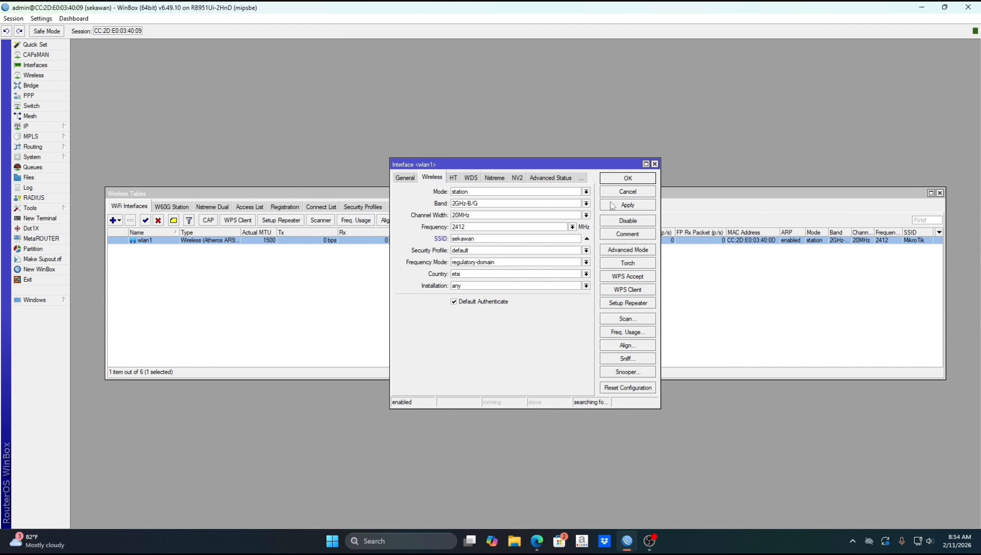
click(585, 192)
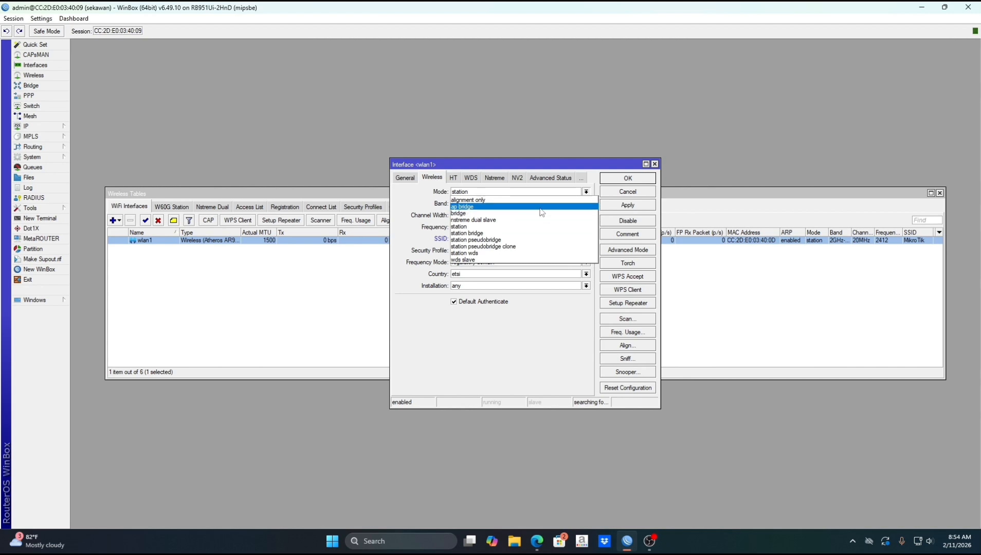
click(539, 207)
click(620, 205)
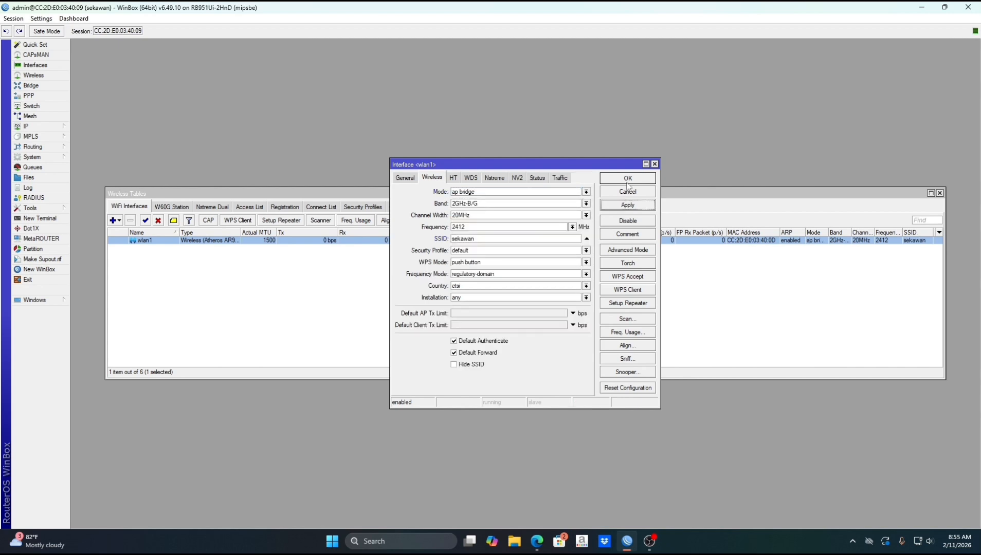
click(627, 181)
Set the default wireless security profile to dynamic keys mode with WPA PSK and WPA2 PSK authentication
click(373, 206)
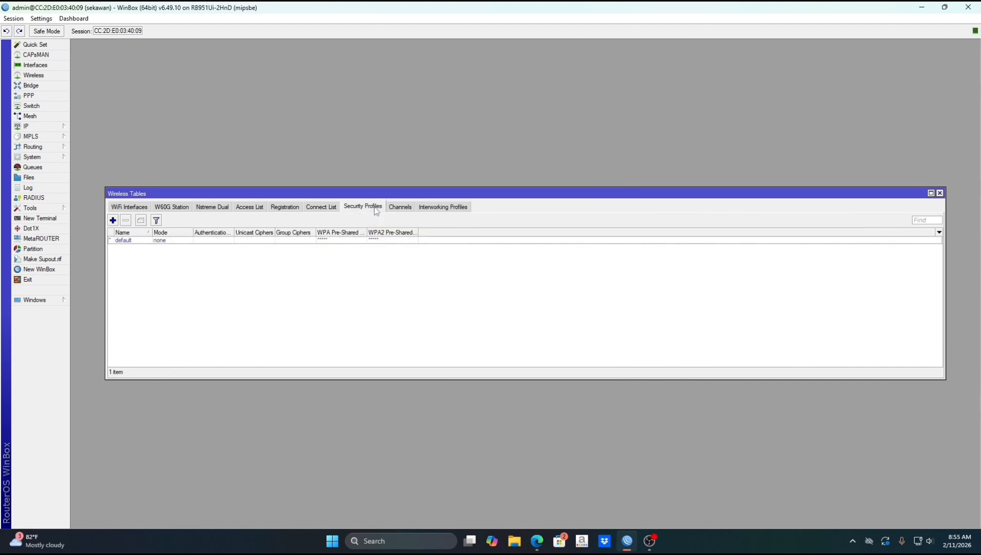
click(373, 240)
double_click(383, 240)
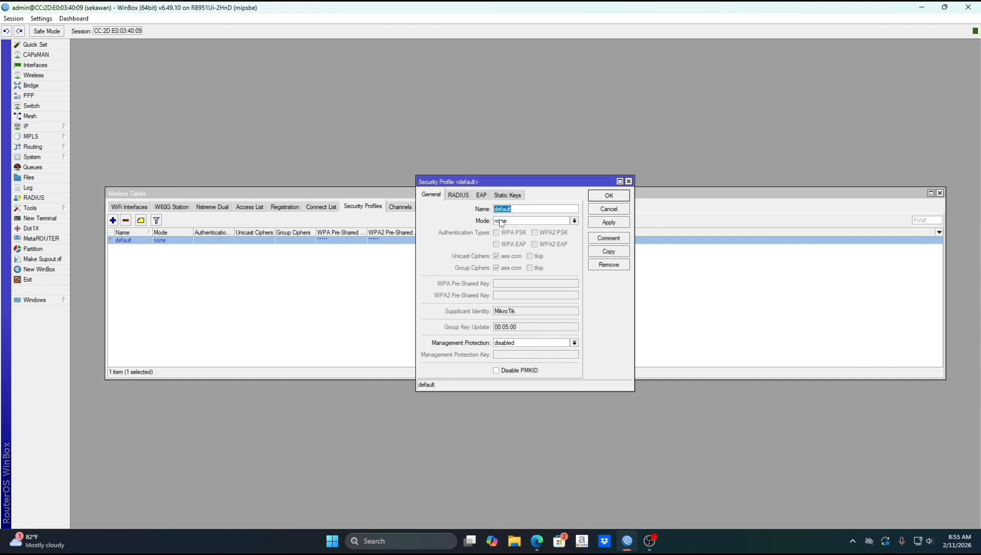
click(500, 221)
click(507, 229)
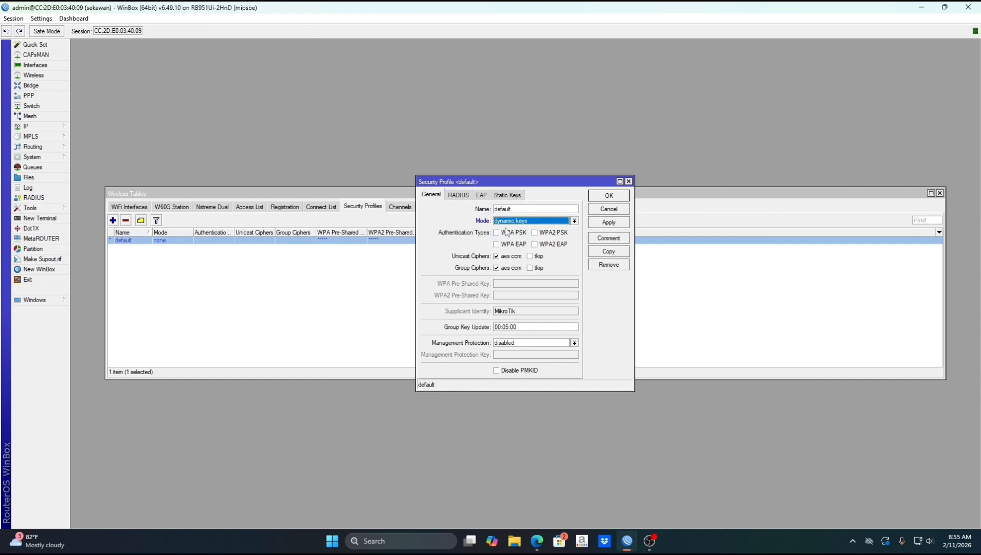
click(496, 232)
click(534, 233)
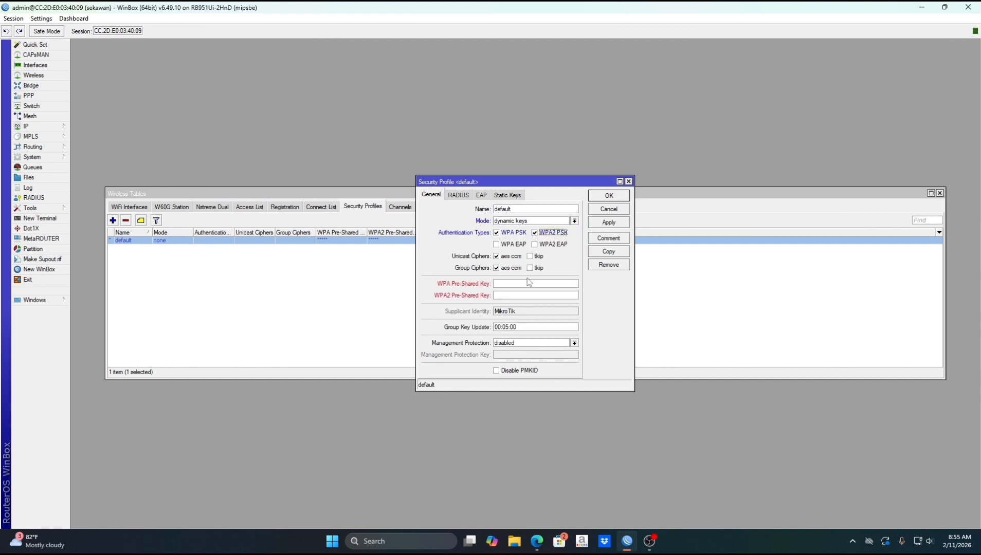
Enter the WPA and WPA2 pre-shared keys and save the profile, closing the wireless and DHCP server windows
click(527, 282)
text(********)
text(***)
text(*)
click(559, 292)
text(**********)
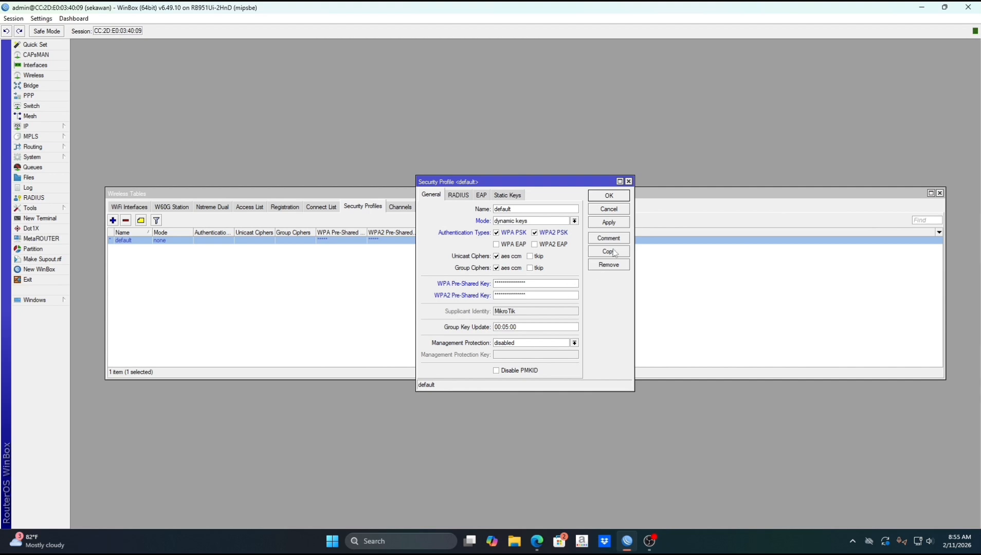
click(617, 225)
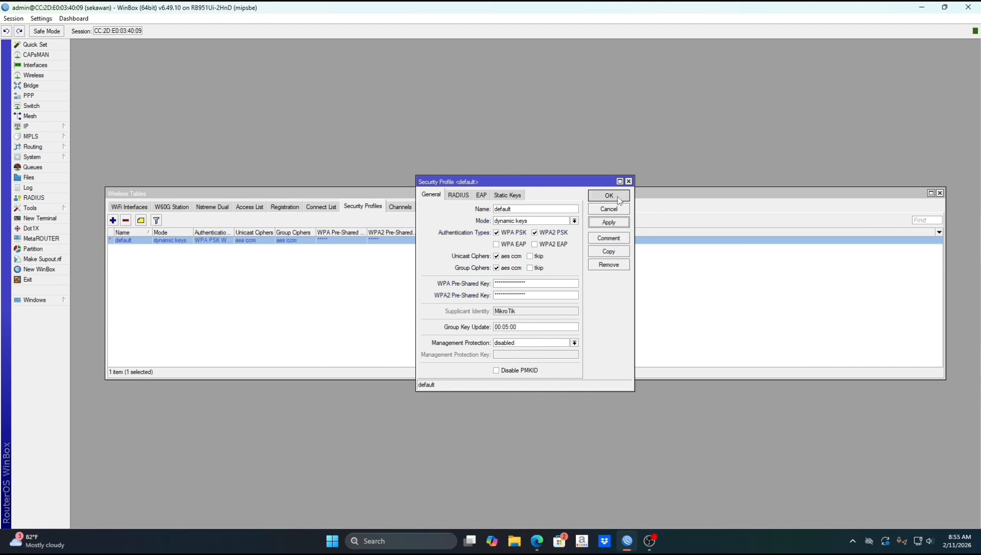
click(609, 196)
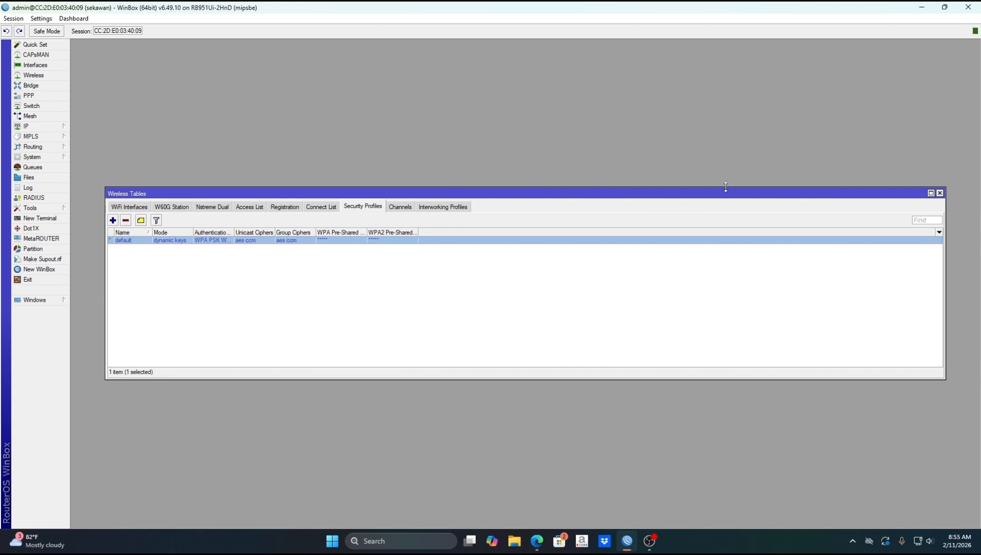
click(939, 193)
click(732, 194)
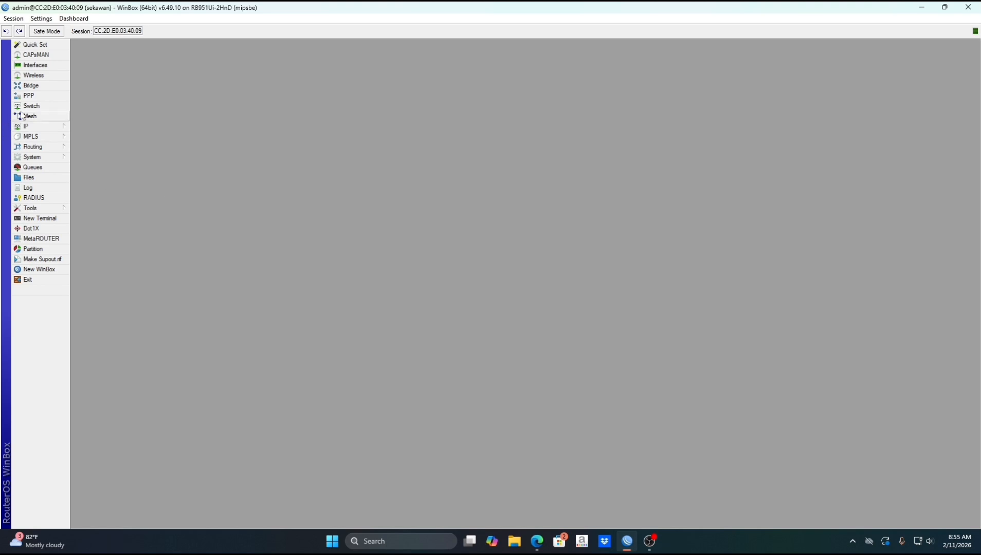
Start a new firewall NAT rule in the dstnat chain with protocol 6 (tcp)
click(35, 127)
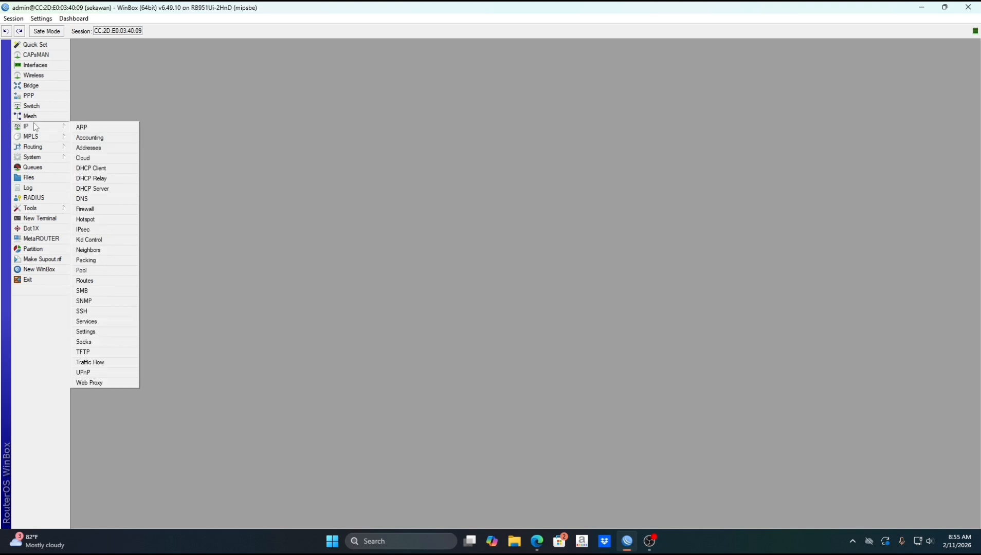
click(97, 209)
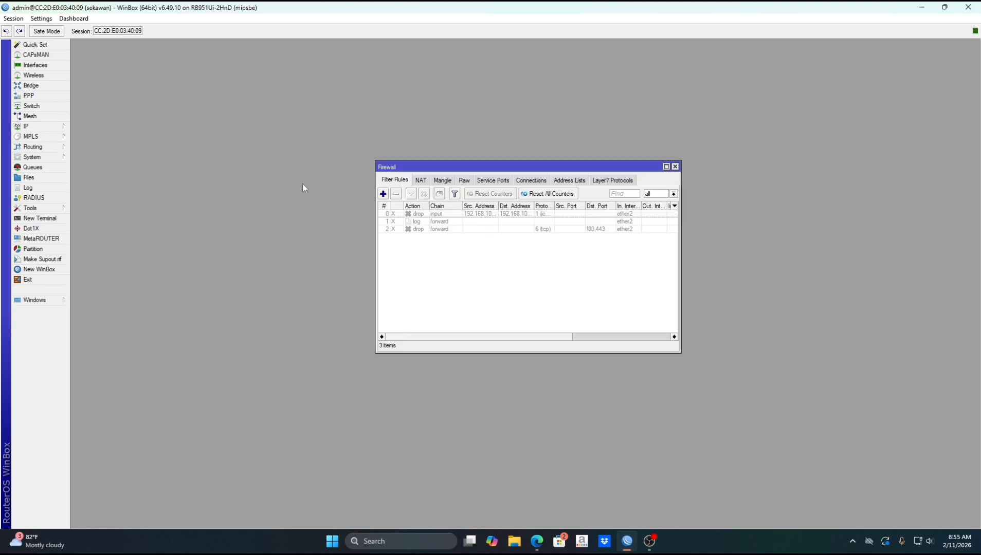
click(420, 179)
click(383, 194)
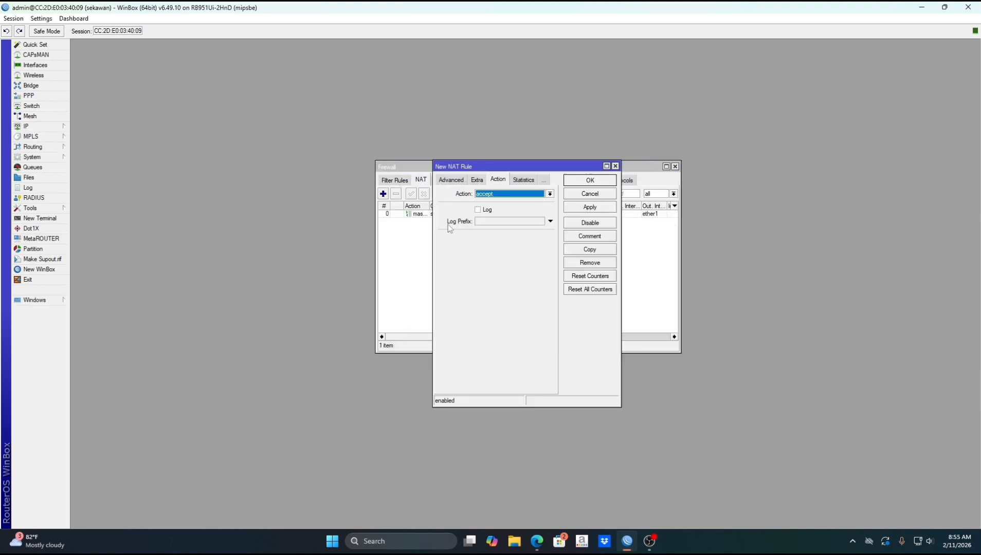
click(450, 182)
click(449, 181)
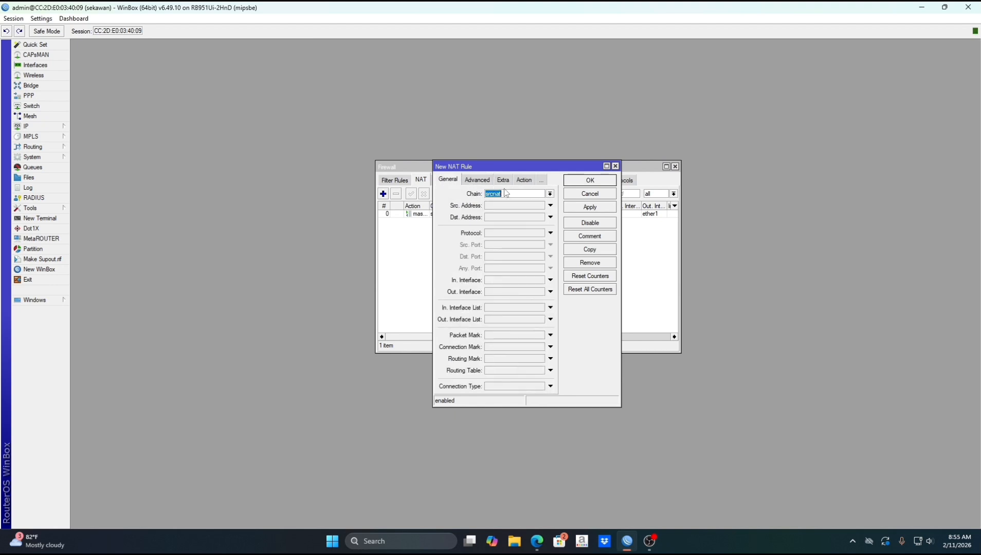
click(549, 195)
click(533, 207)
click(515, 232)
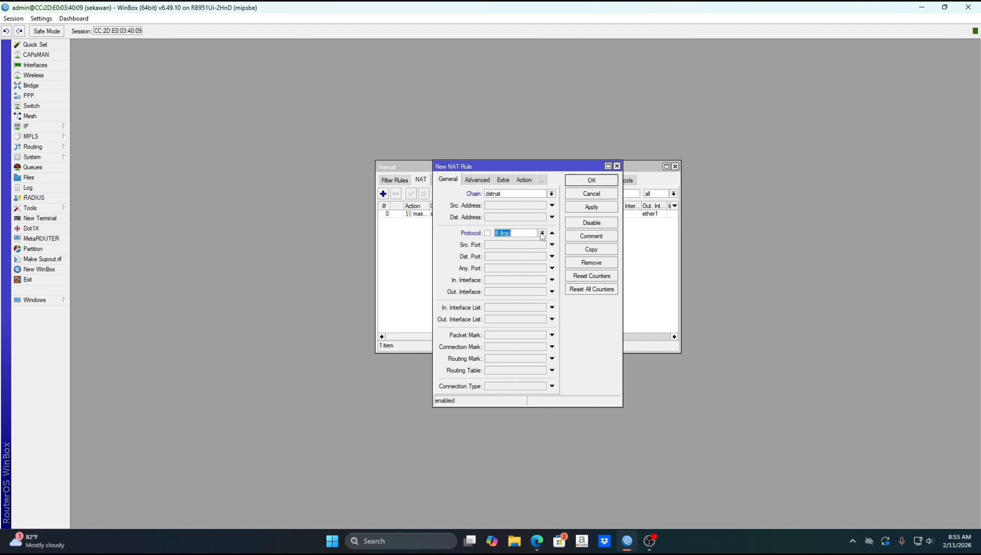
Set the NAT rule's destination port to 80 and its in-interface to wlan1
click(524, 257)
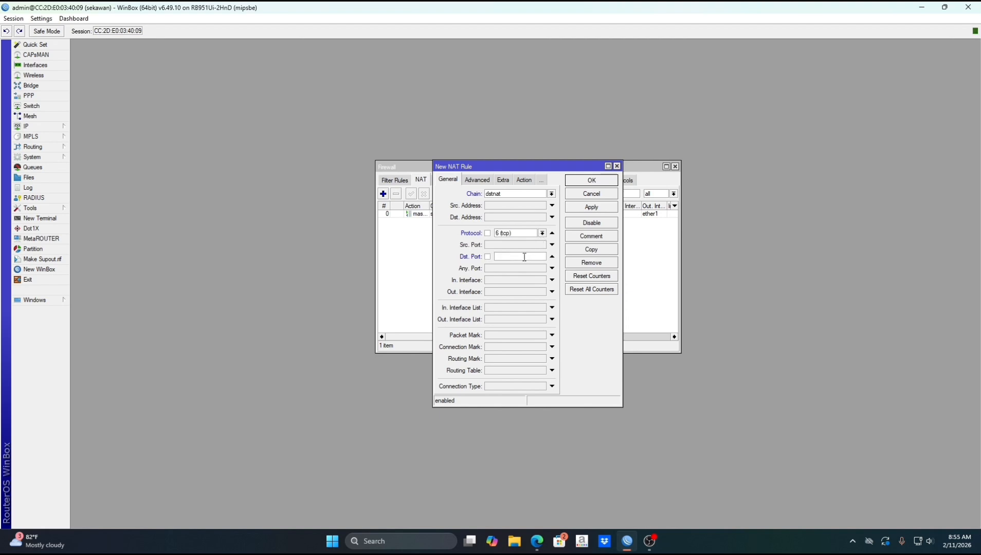
text(80)
click(506, 279)
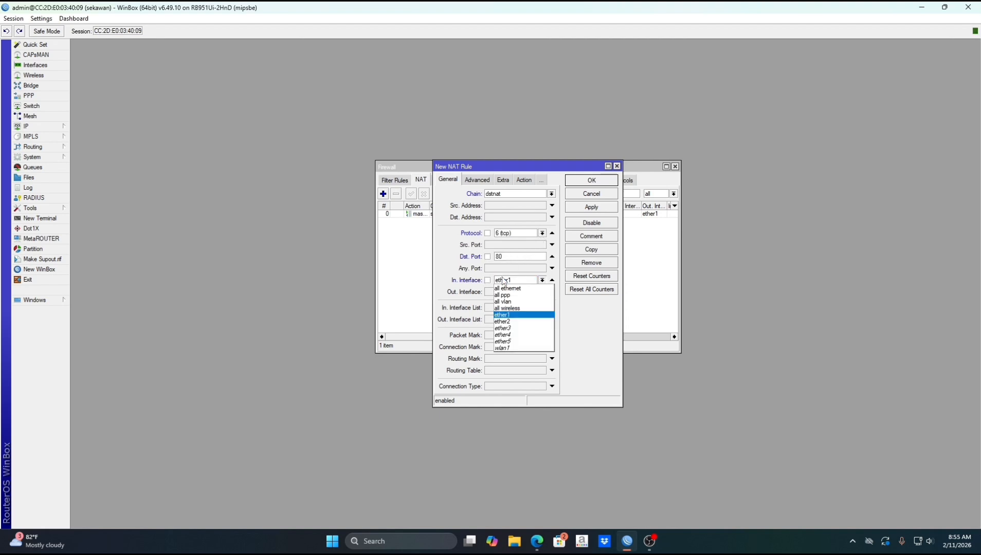
click(509, 347)
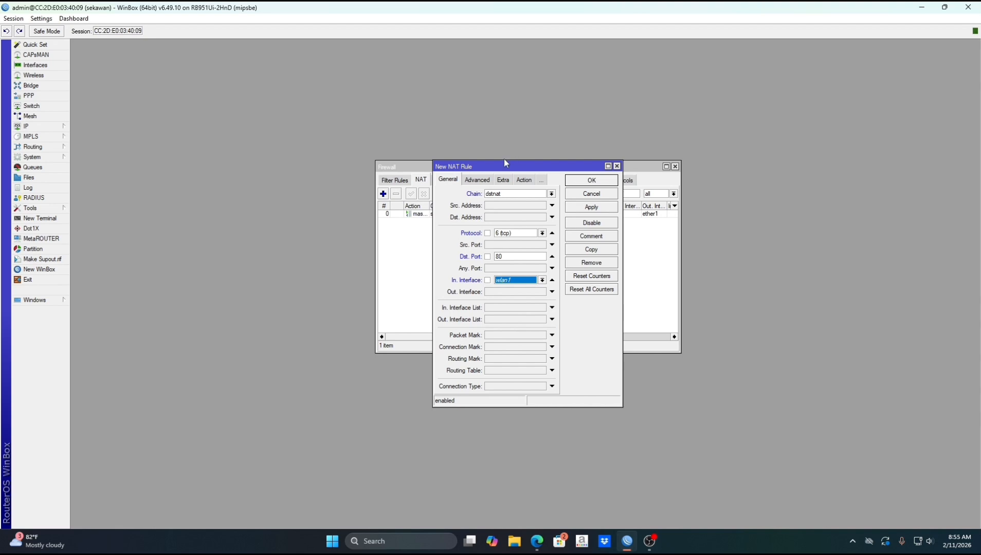
Set the NAT rule's action to redirect to port 8080 and save the rule
click(523, 181)
click(514, 197)
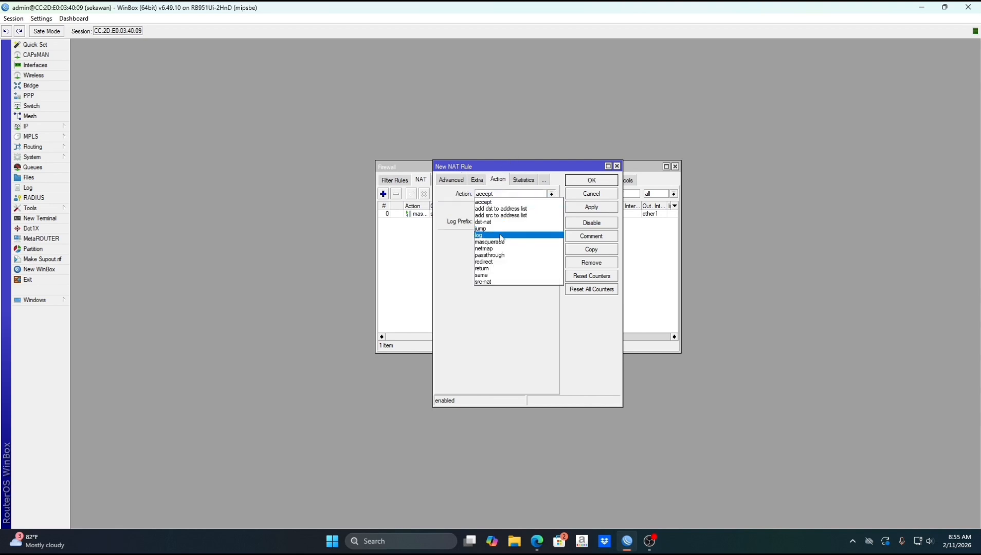
click(490, 262)
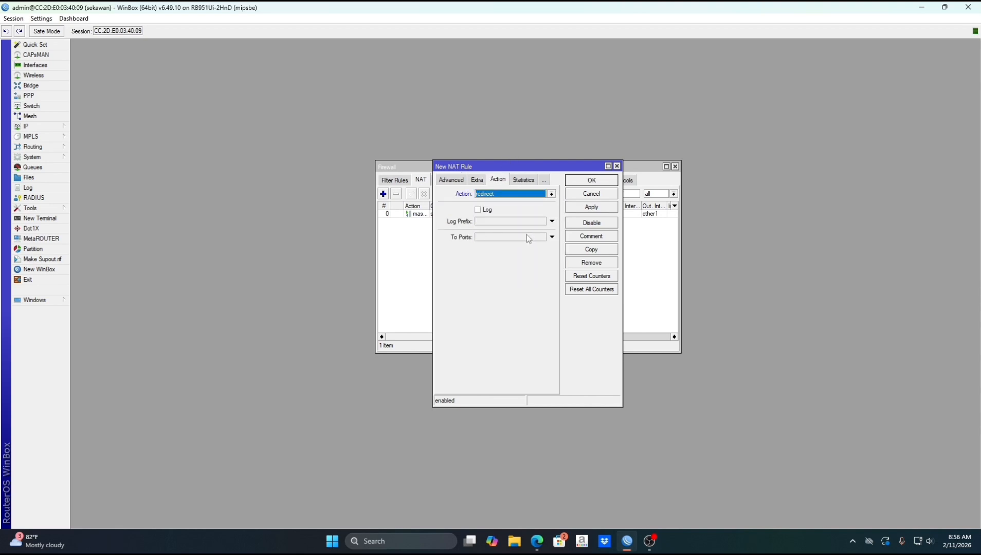
click(526, 235)
text(909)
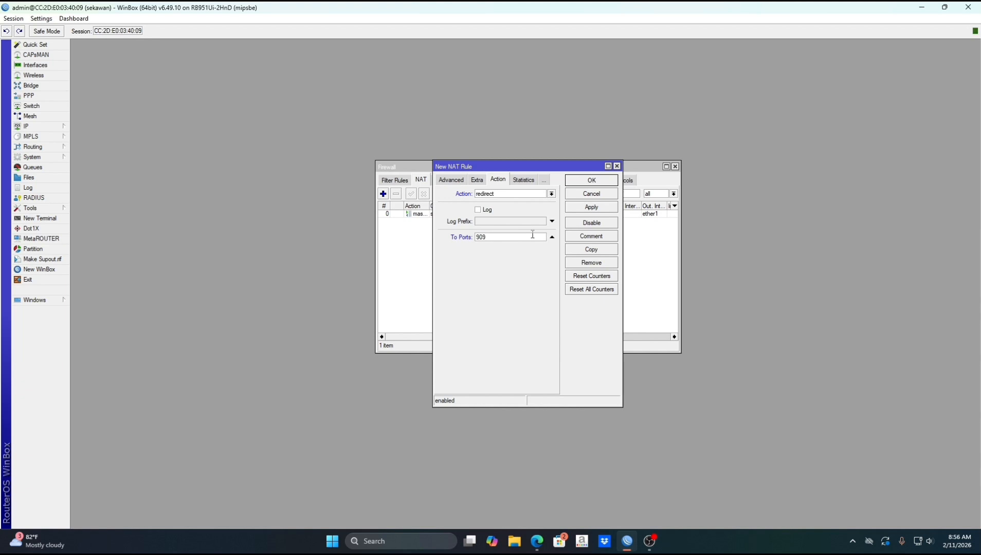
text(8080)
click(580, 208)
click(591, 180)
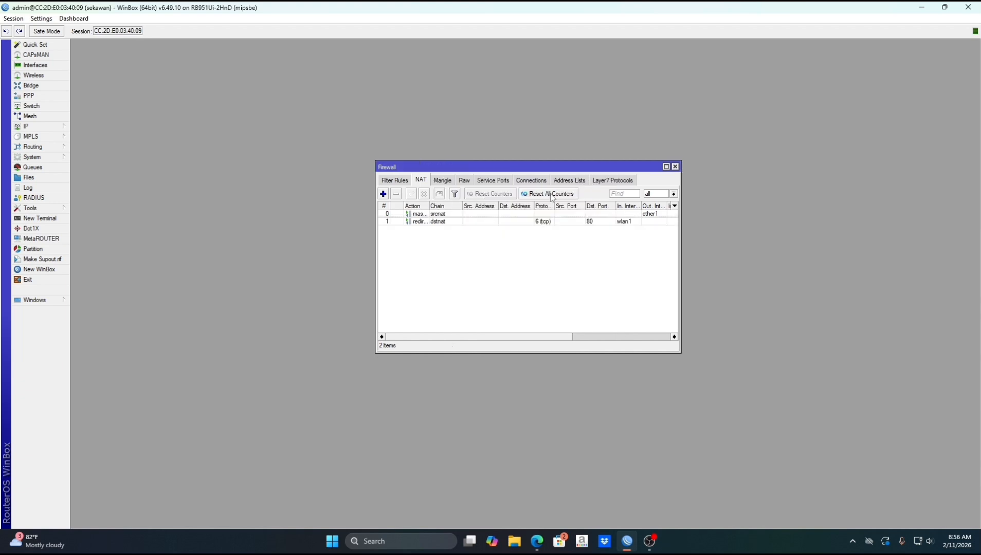
Enable the router's web proxy, set its cache administrator to sekawan, and apply the settings
click(45, 129)
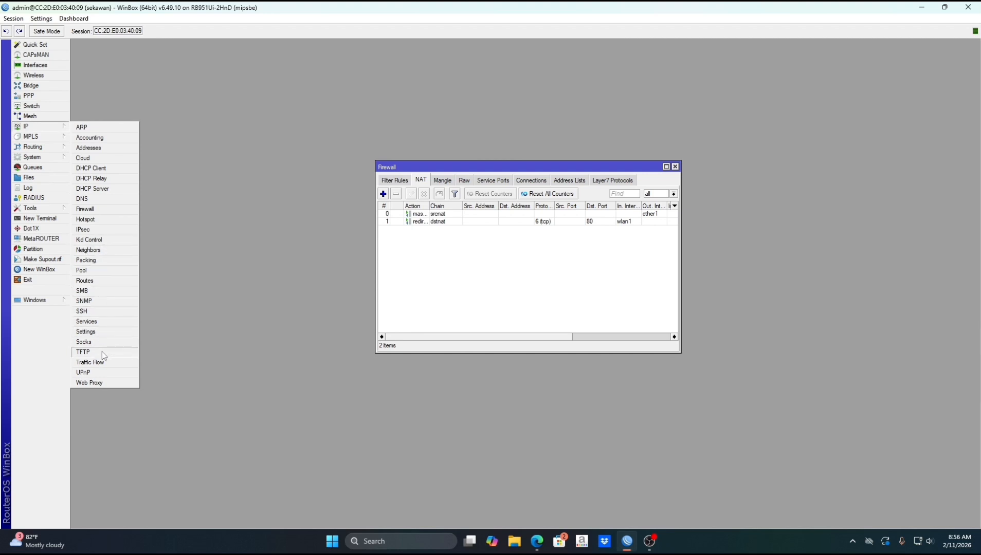
click(90, 382)
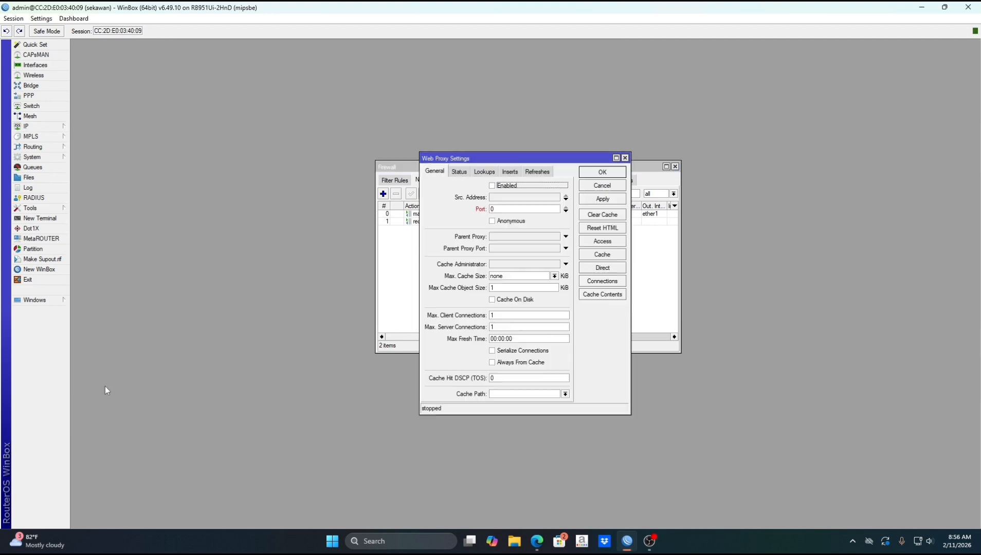
click(498, 187)
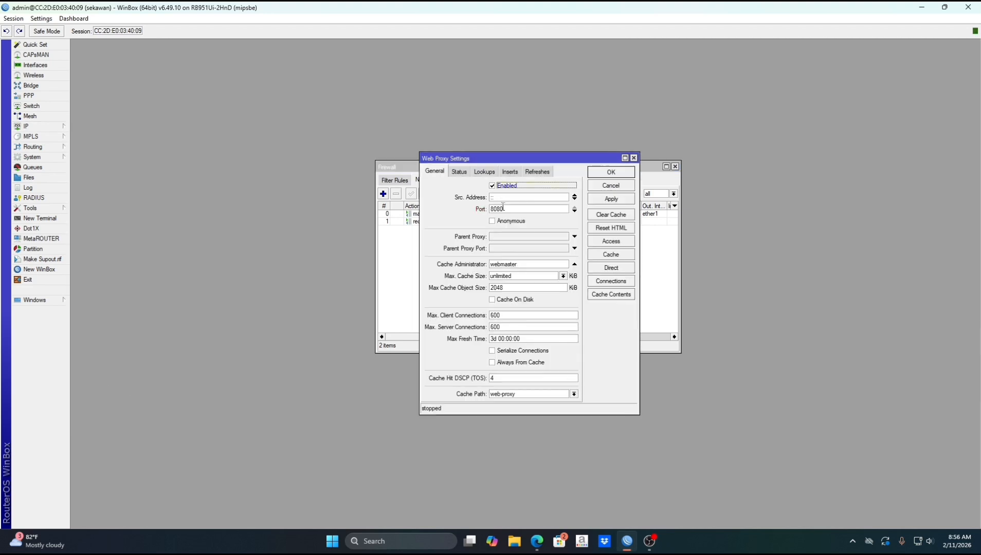
click(514, 265)
key(BackSpace)
key(BackSpace)
key(BackSpace)
key(BackSpace)
key(BackSpace)
key(BackSpace)
key(BackSpace)
key(BackSpace)
key(BackSpace)
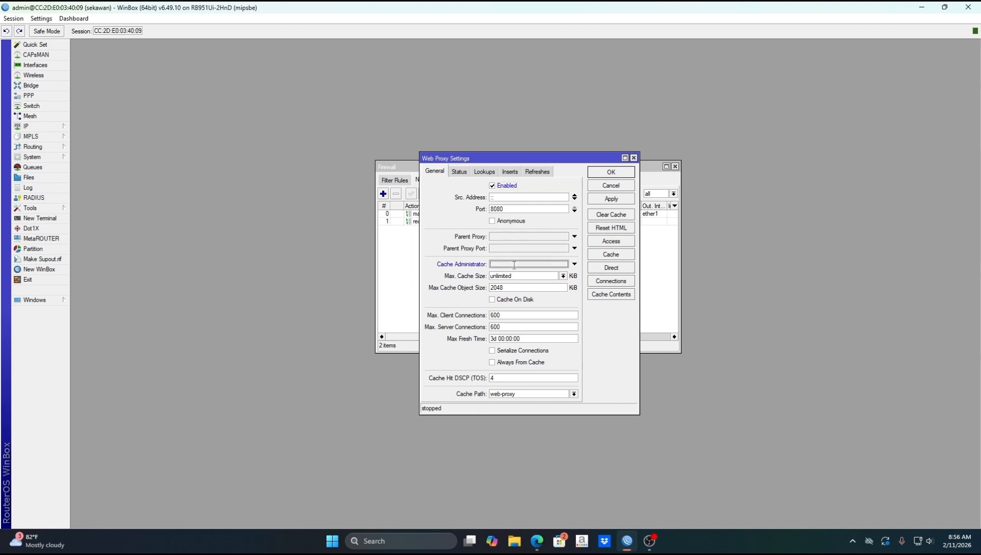
text(sekawan)
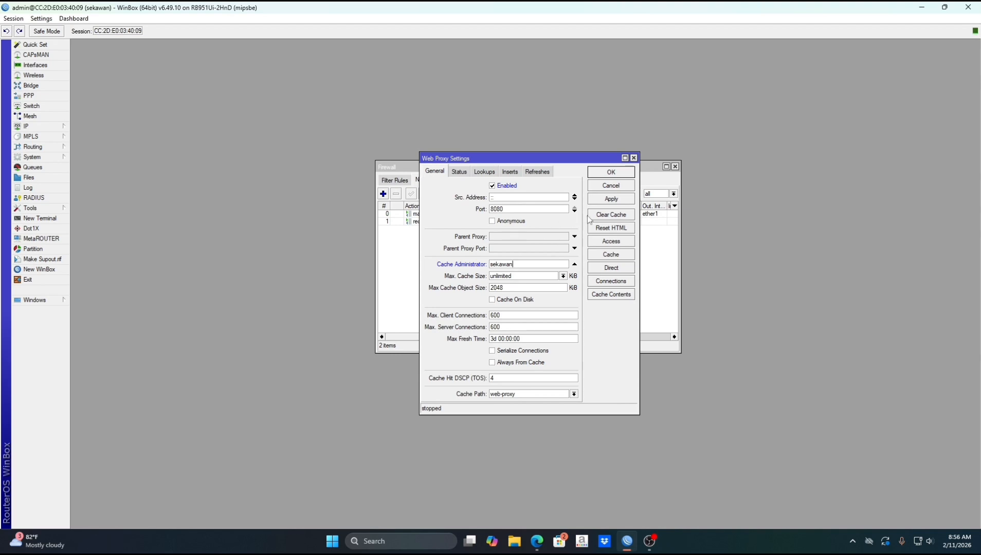
click(608, 202)
Add a web proxy access rule that denies the destination host *linux.or.id and apply it
click(612, 242)
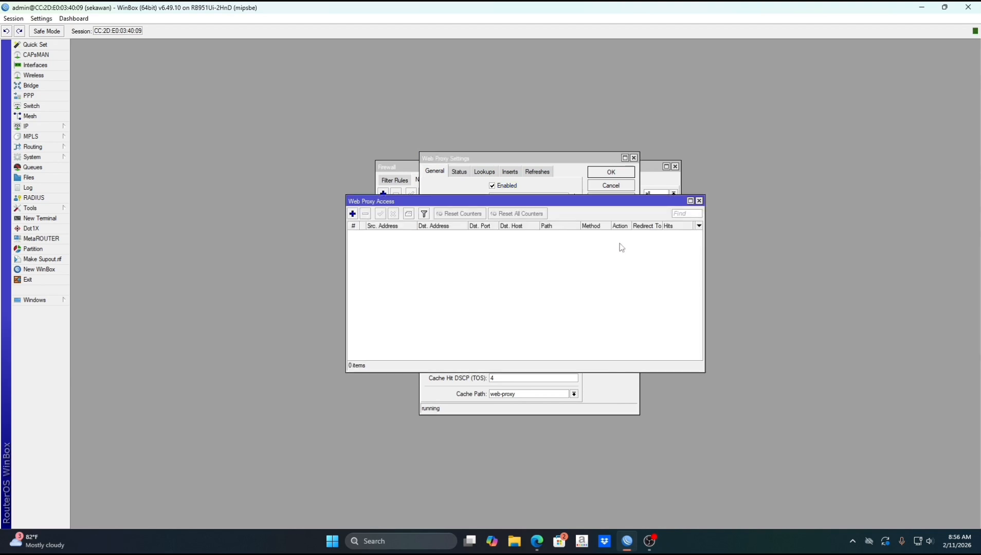
click(352, 214)
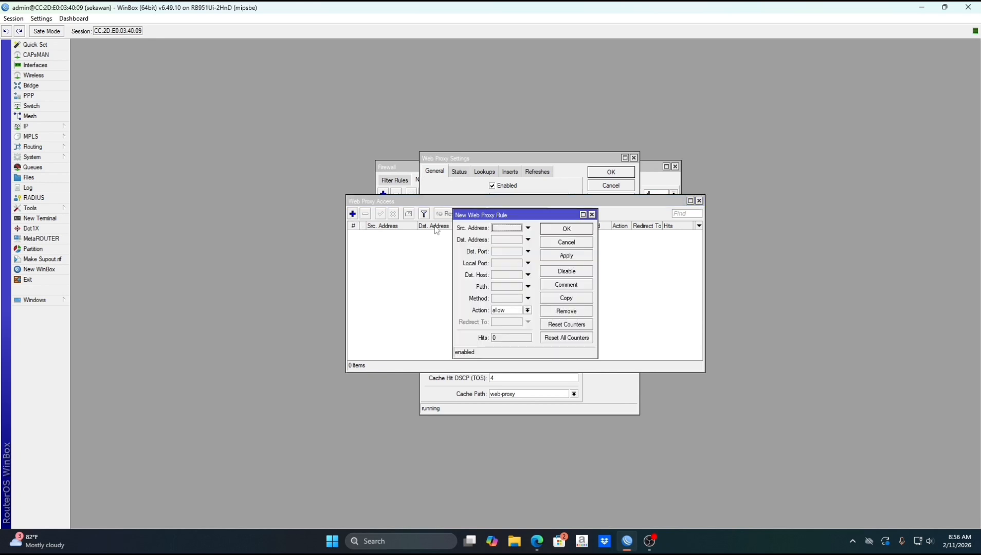
click(514, 311)
click(513, 324)
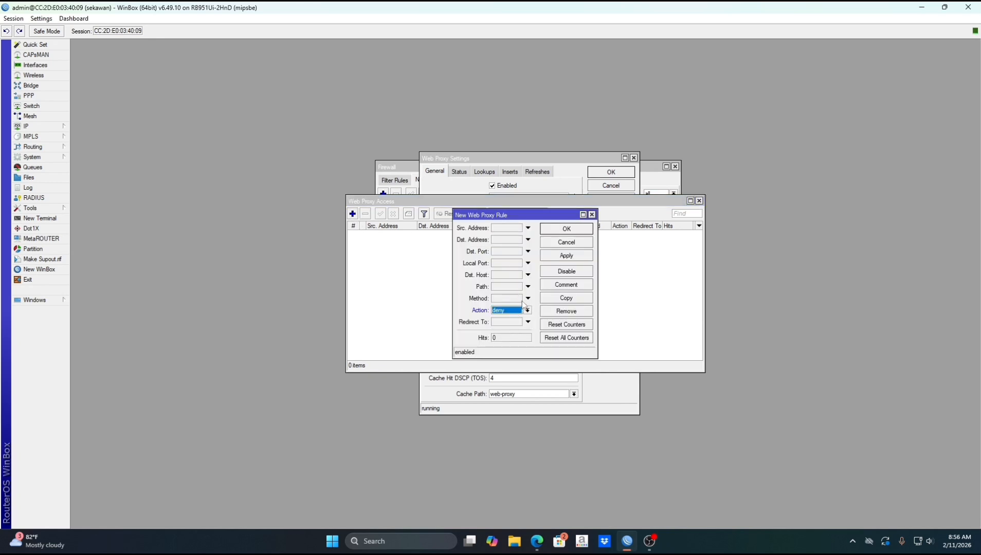
click(511, 274)
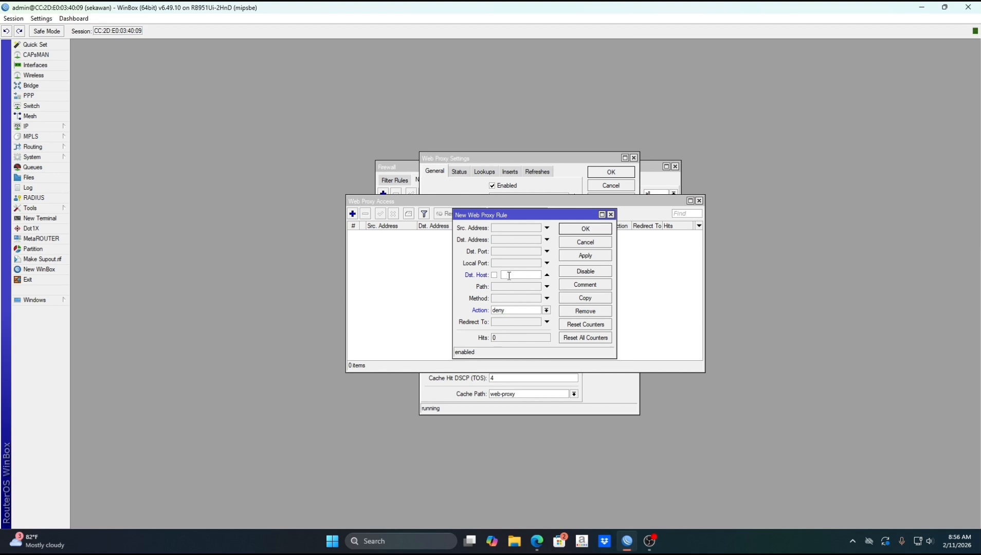
text(*linux.or.id)
click(593, 260)
Copy the deny rule, replacing its destination host condition with the path *.mp3, and apply the copy
click(585, 298)
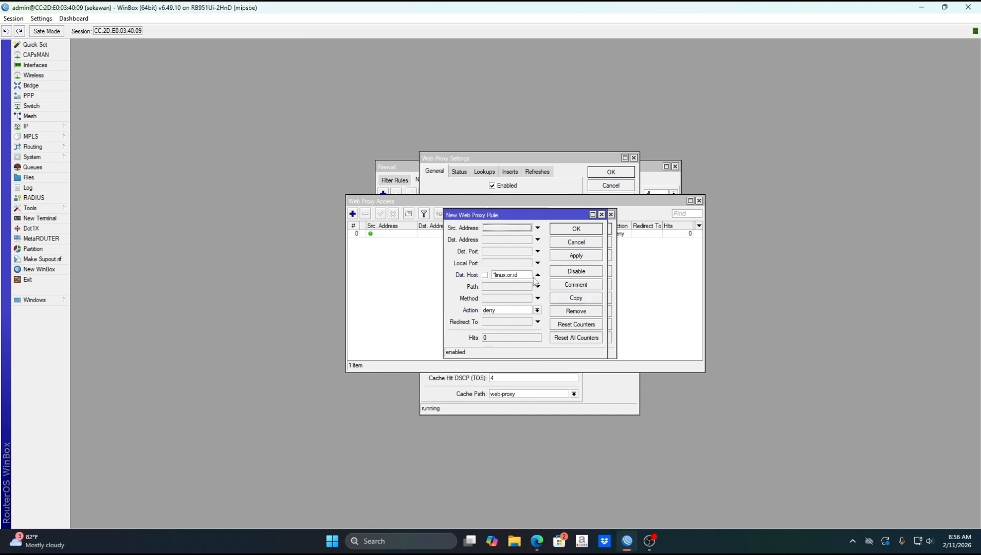
click(537, 275)
click(537, 286)
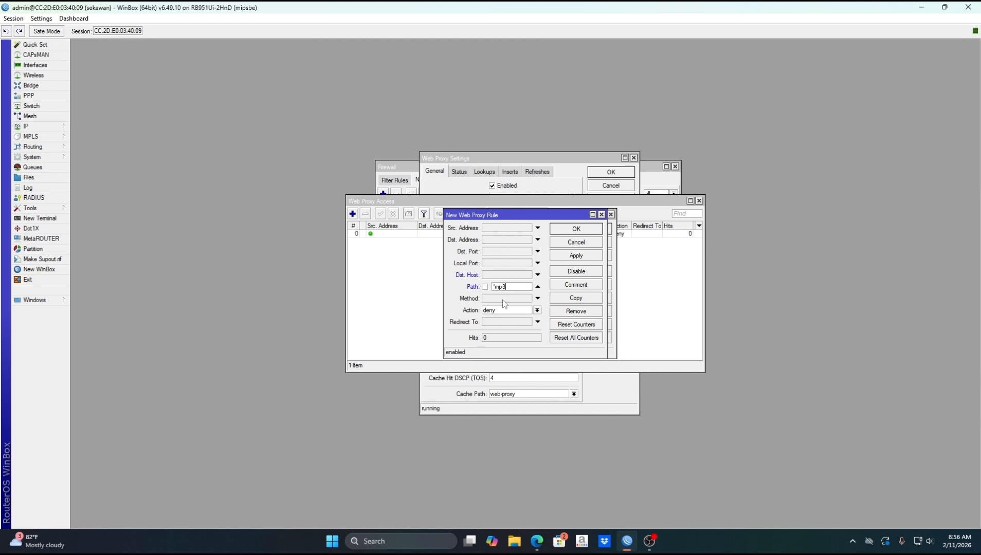
text(*mp3)
key(Left)
key(Left)
key(Left)
text(.)
click(583, 256)
Copy the *.mp3 deny rule, change the copy's path to *.mkv, and apply it
click(581, 299)
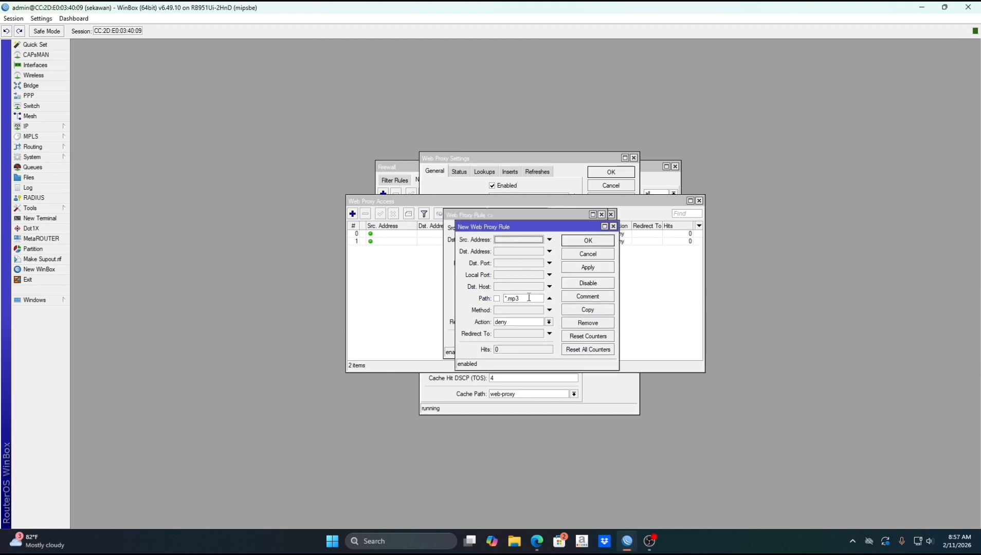
key(BackSpace)
key(BackSpace)
click(576, 268)
Copy the *.mkv deny rule, change the copy's path to a pattern ending in mikrotik*, and save it
click(576, 309)
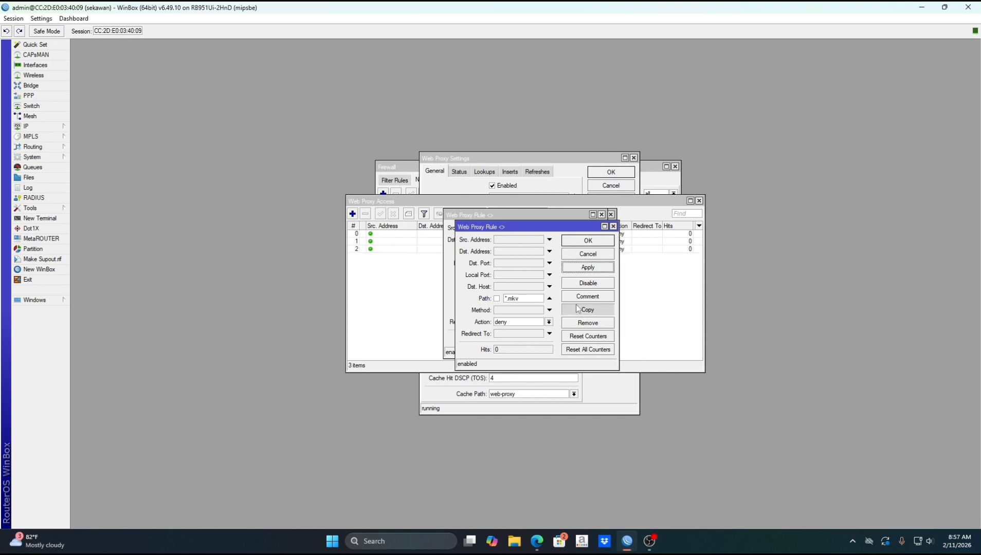
click(548, 311)
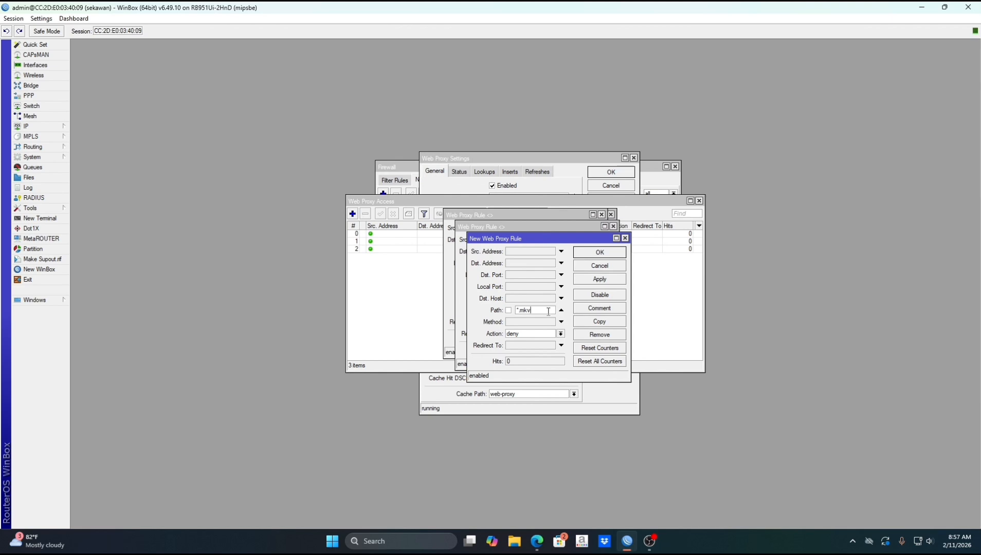
key(BackSpace)
key(BackSpace)
key(BackSpace)
text(mikrotik*)
click(607, 254)
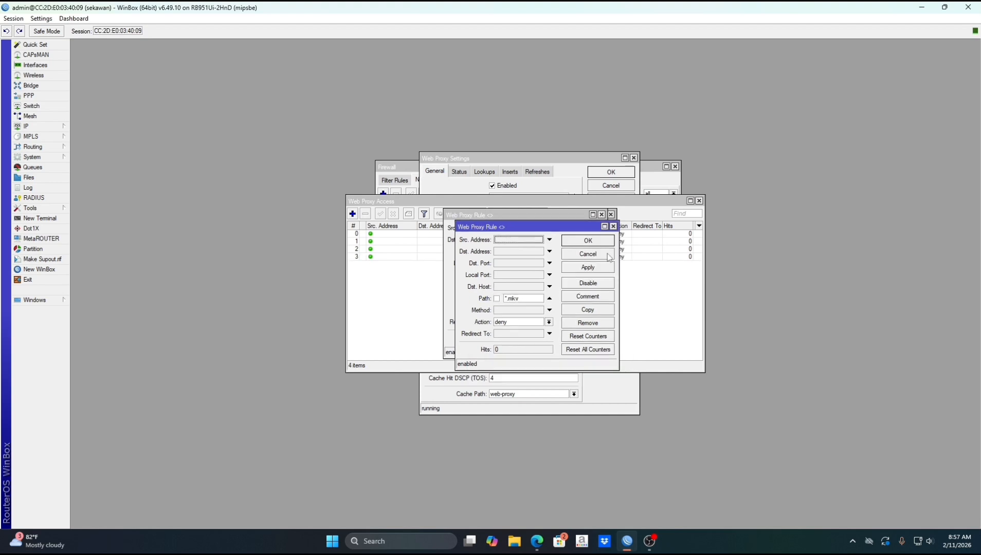
Close the open web proxy rules, the access list and the web proxy settings
click(612, 227)
click(601, 214)
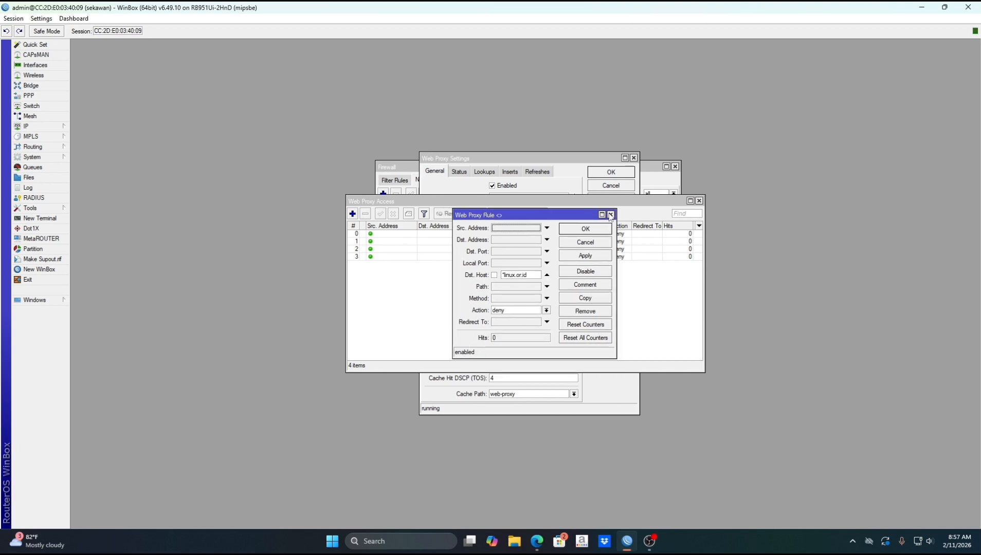
click(611, 215)
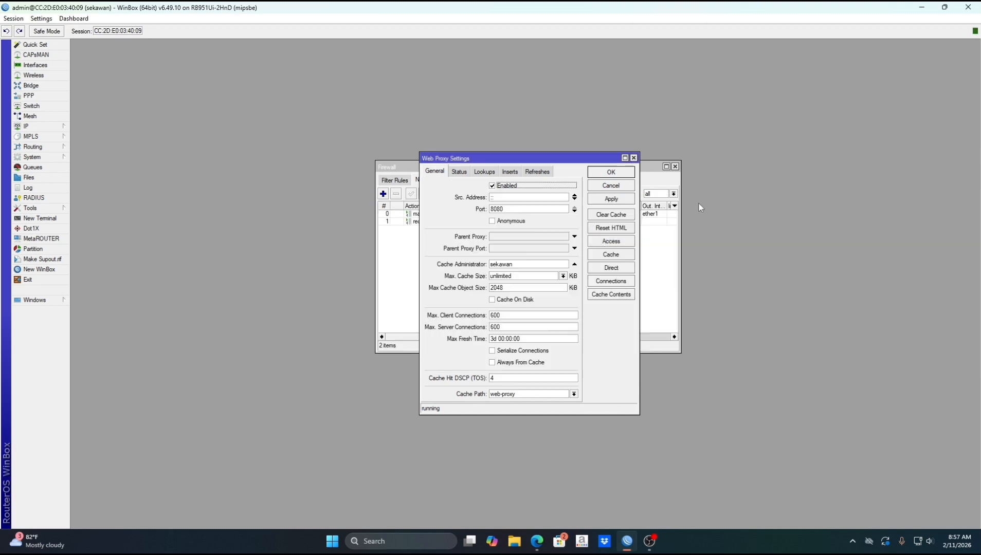
click(699, 200)
click(633, 158)
Start a new forward-chain firewall filter rule with protocol 6 (tcp) and destination ports 80,443
click(406, 183)
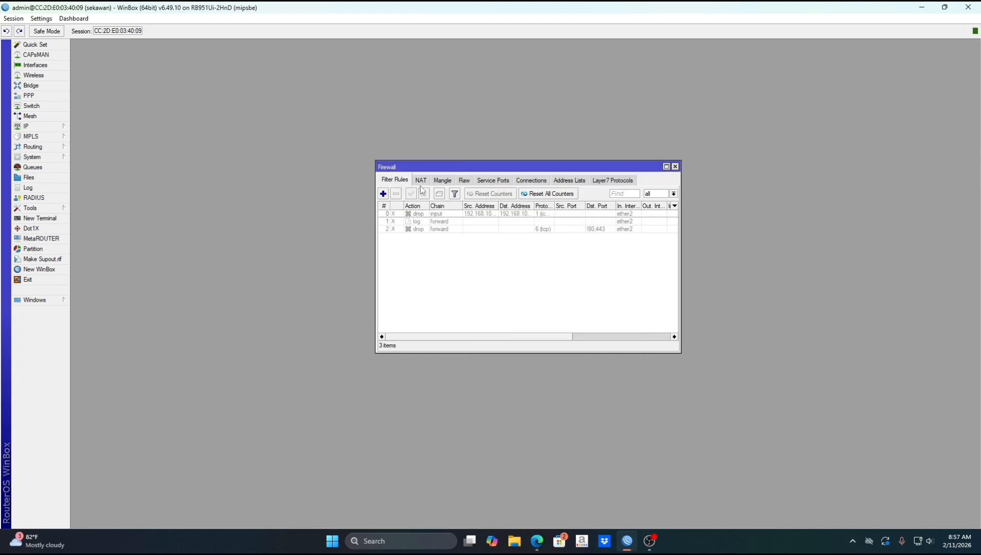
click(383, 194)
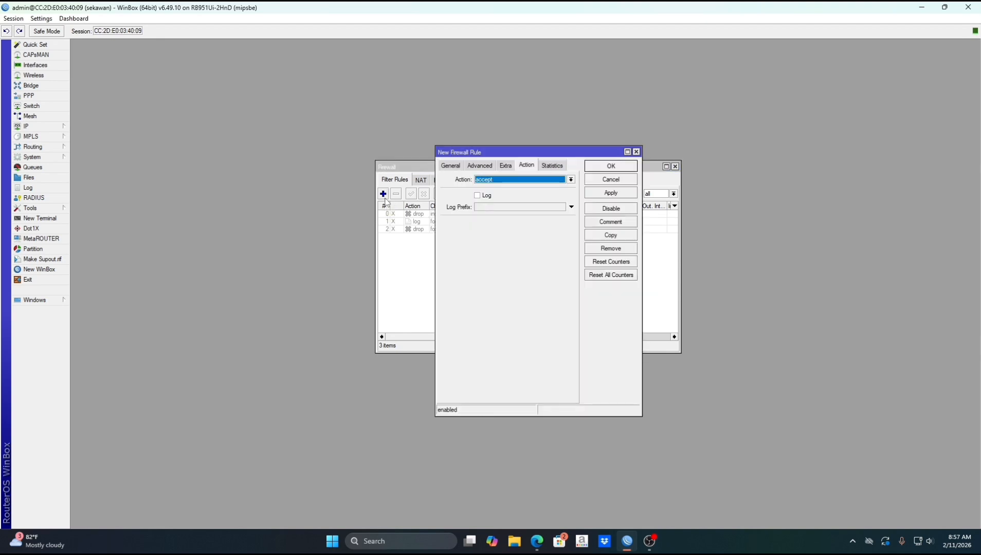
click(459, 168)
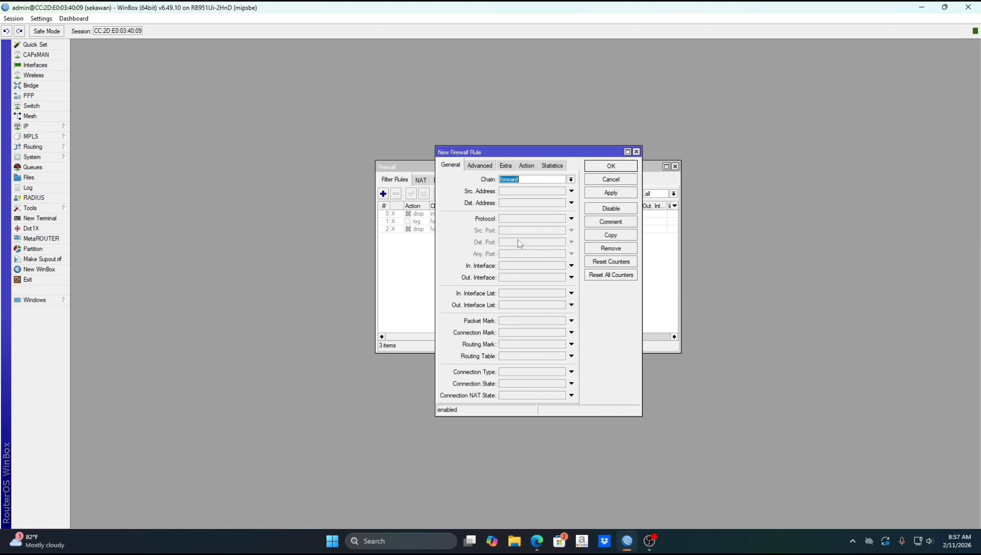
click(523, 218)
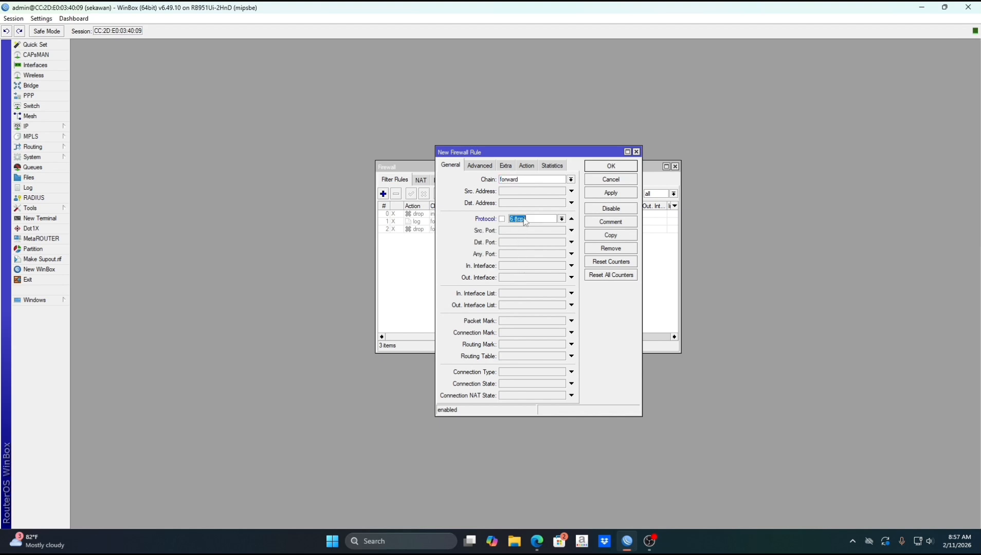
click(527, 244)
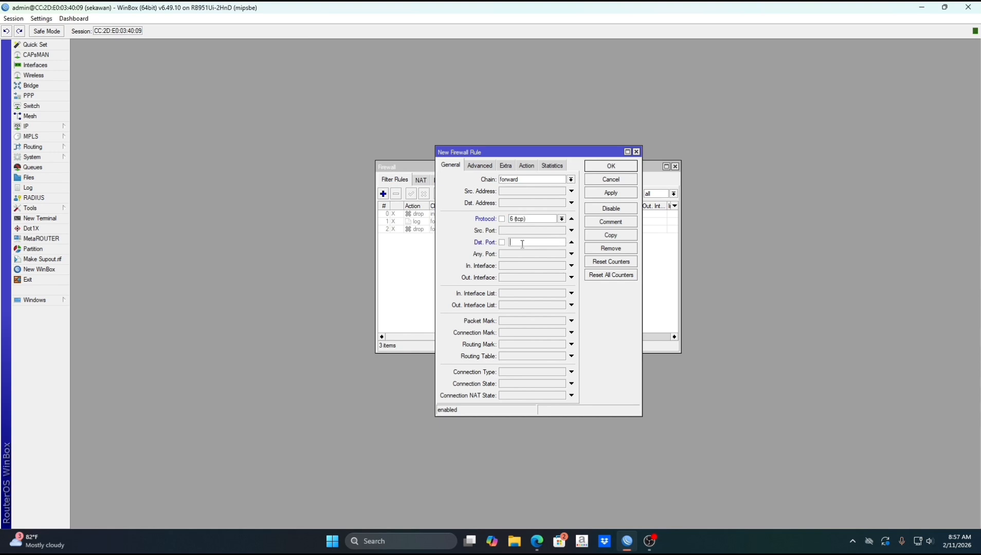
text(80,443)
Set the new forward rule's incoming interface to wlan1 and its action to drop
click(509, 267)
click(513, 268)
click(503, 264)
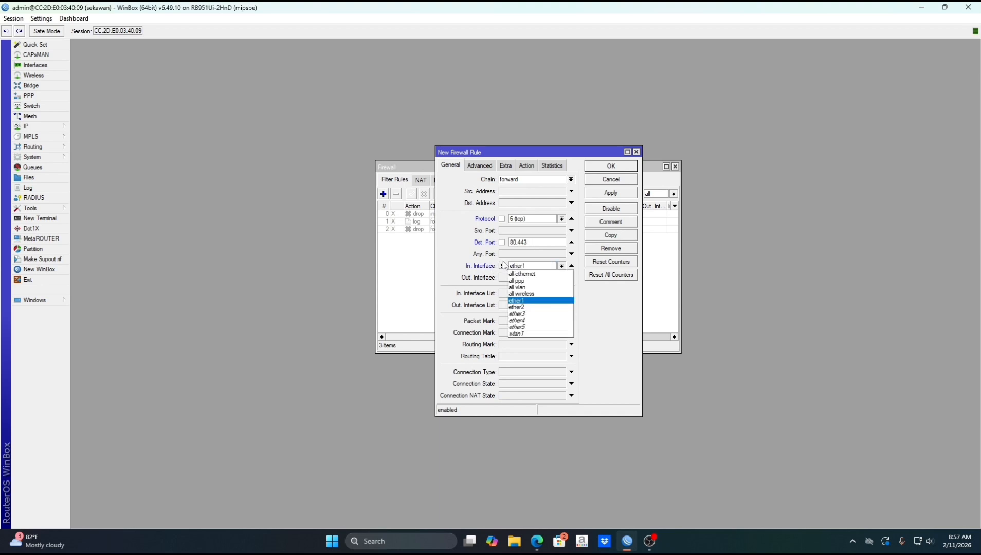
click(502, 265)
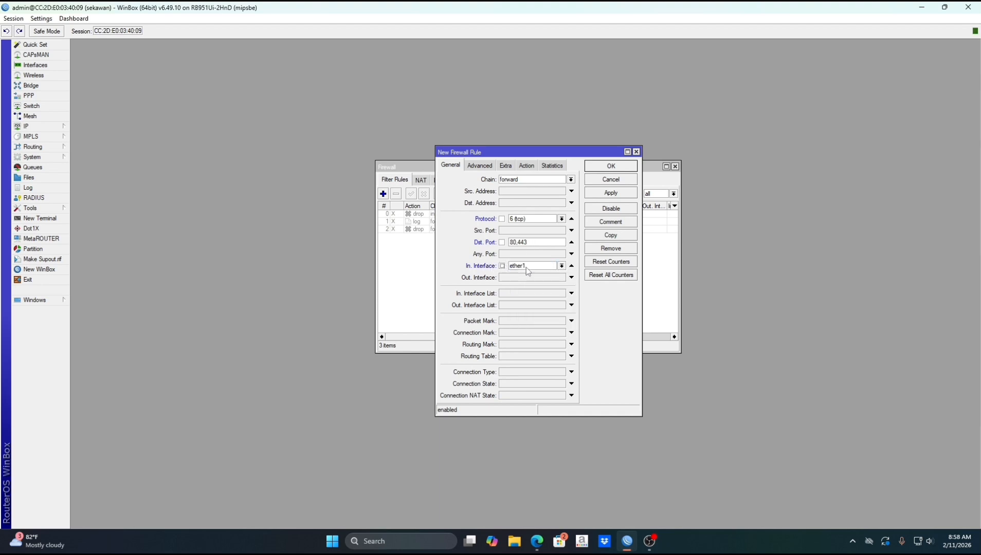
click(526, 268)
click(539, 324)
click(527, 166)
click(524, 180)
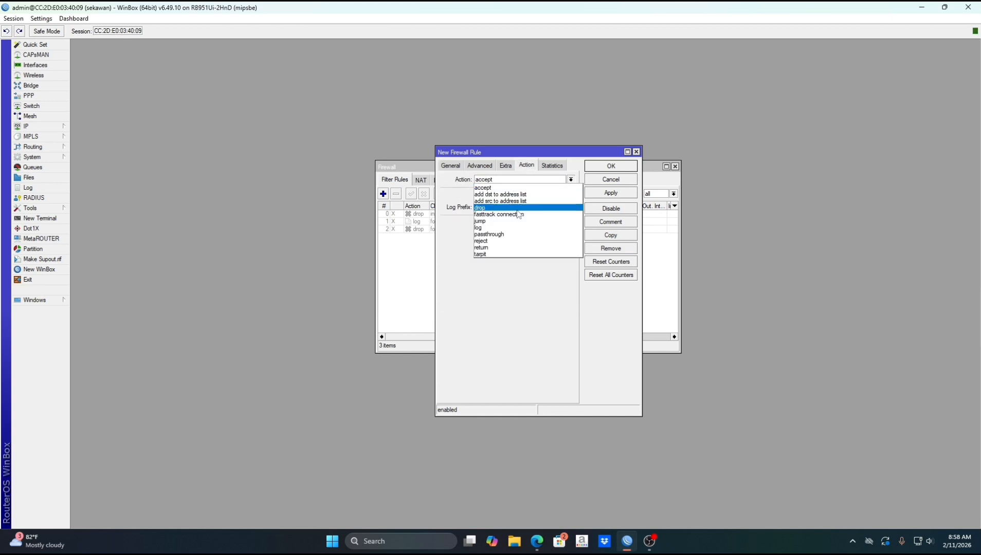
click(486, 208)
Restrict the wlan1 drop rule to the time range 08:00:00 to 08:59:00, save it, and reopen it to check the schedule
click(505, 165)
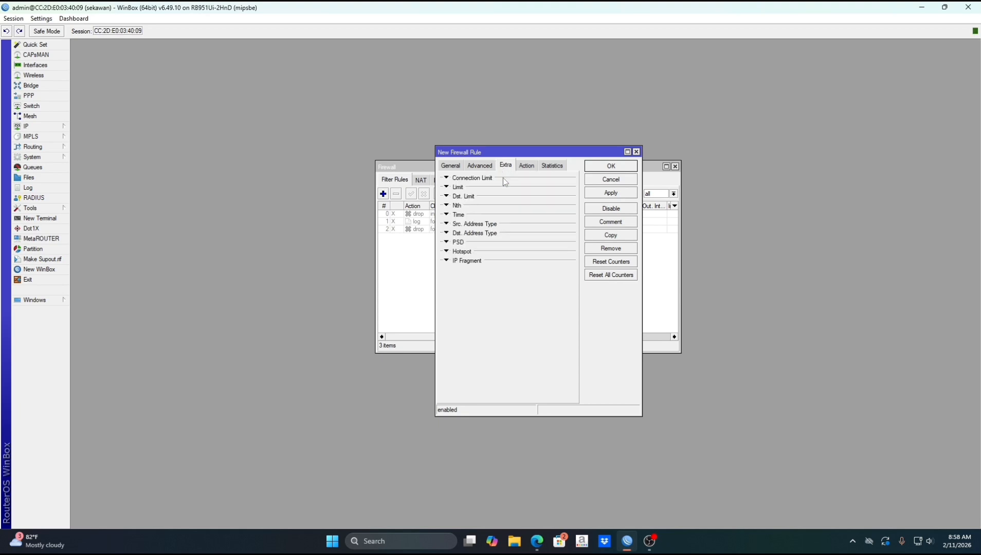
click(459, 215)
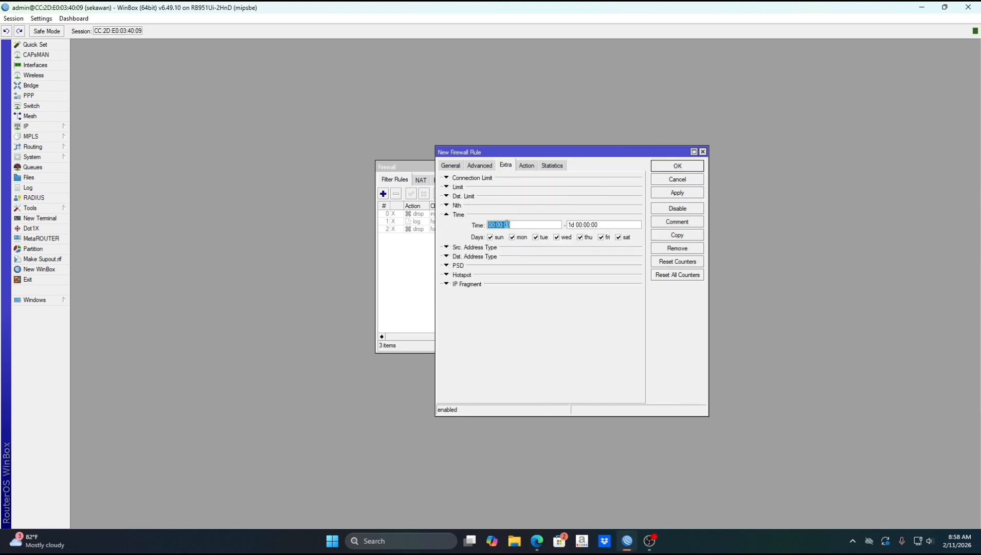
click(502, 224)
key(BackSpace)
text(8)
key(BackSpace)
key(BackSpace)
key(BackSpace)
key(Delete)
text(8)
click(582, 225)
key(BackSpace)
key(BackSpace)
text(59)
click(671, 193)
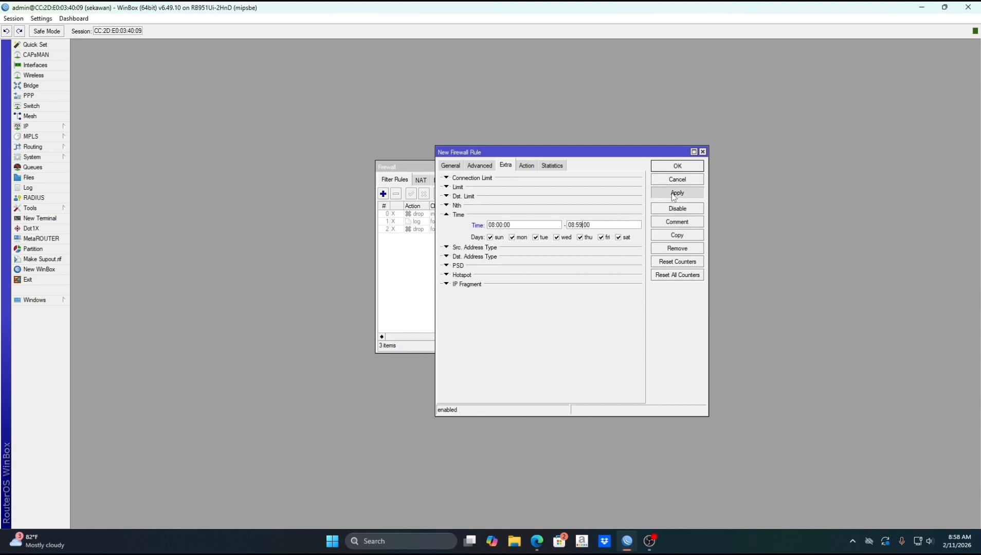
click(677, 170)
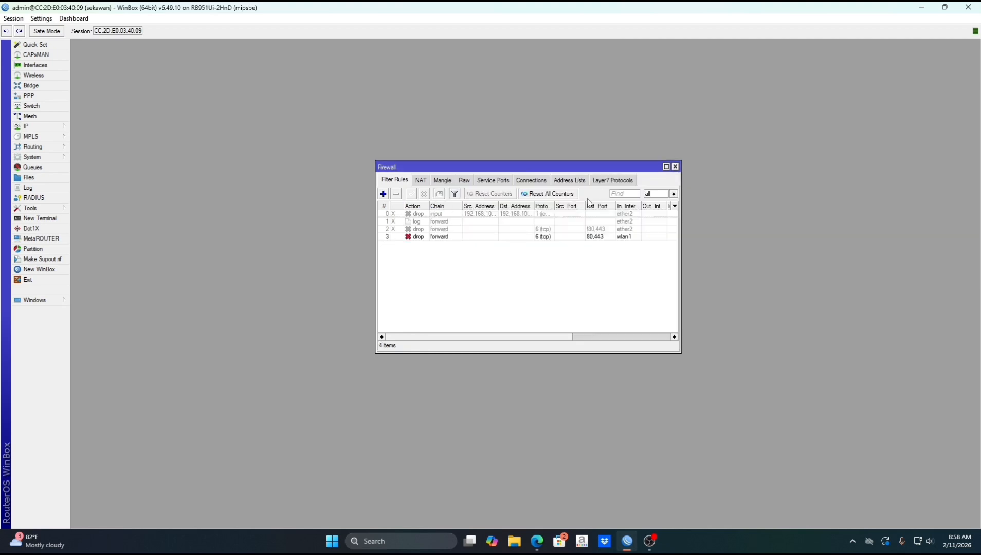
double_click(545, 236)
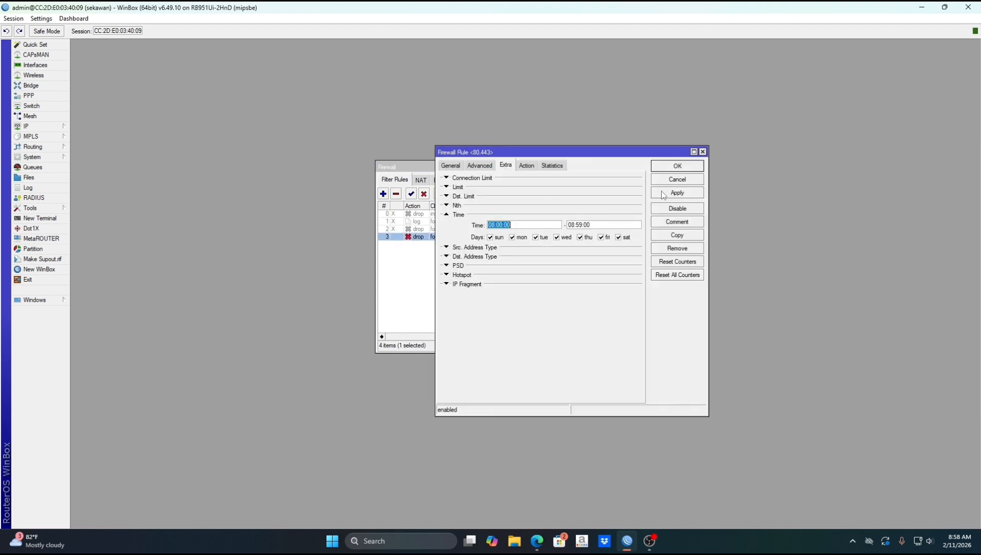
click(677, 169)
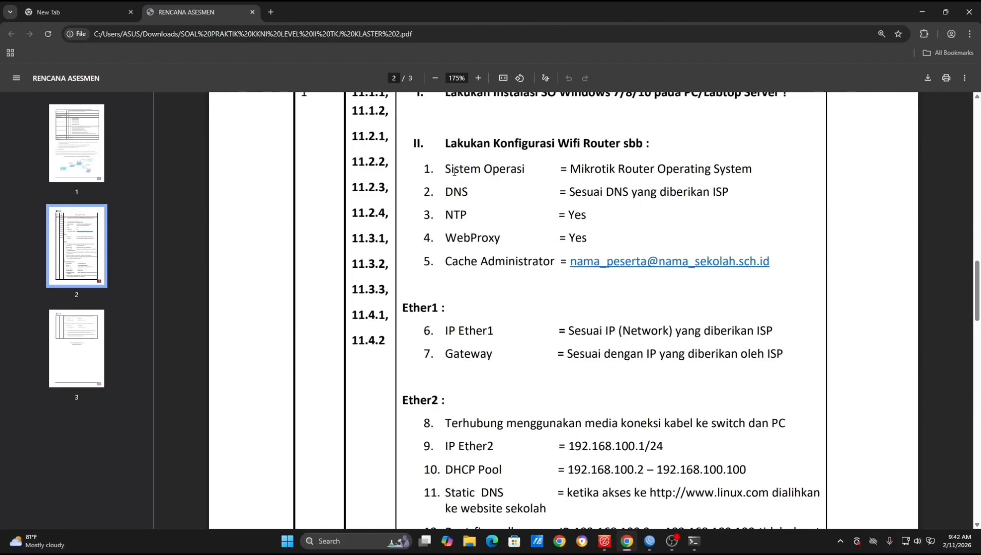
Read the operating system and DNS requirements in the assignment PDF in the browser
drag(443, 169, 763, 169)
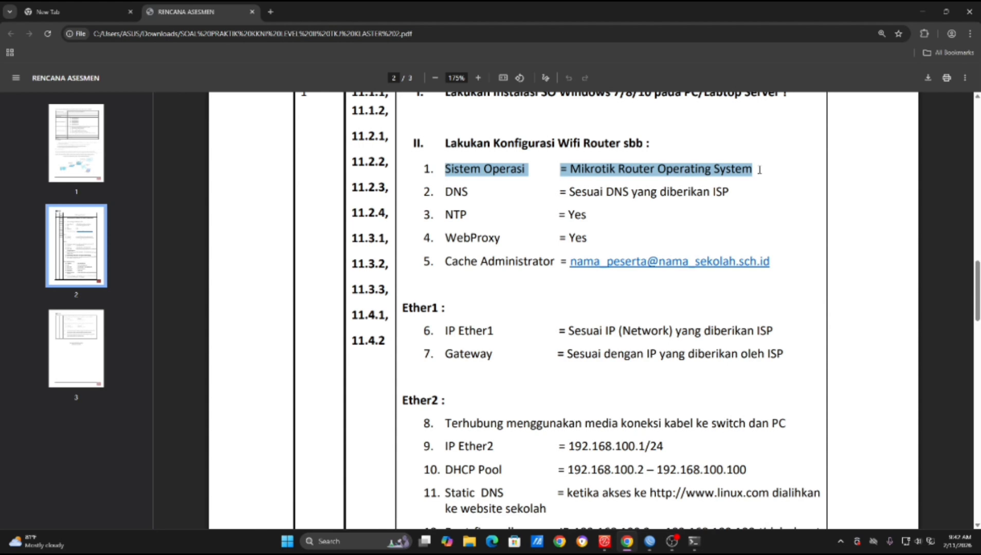
click(759, 170)
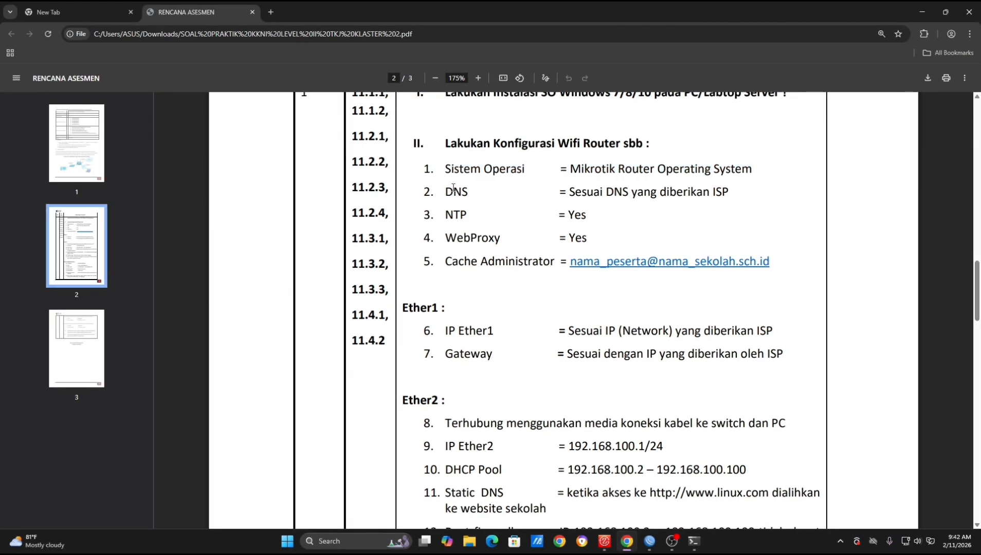
drag(444, 192, 733, 194)
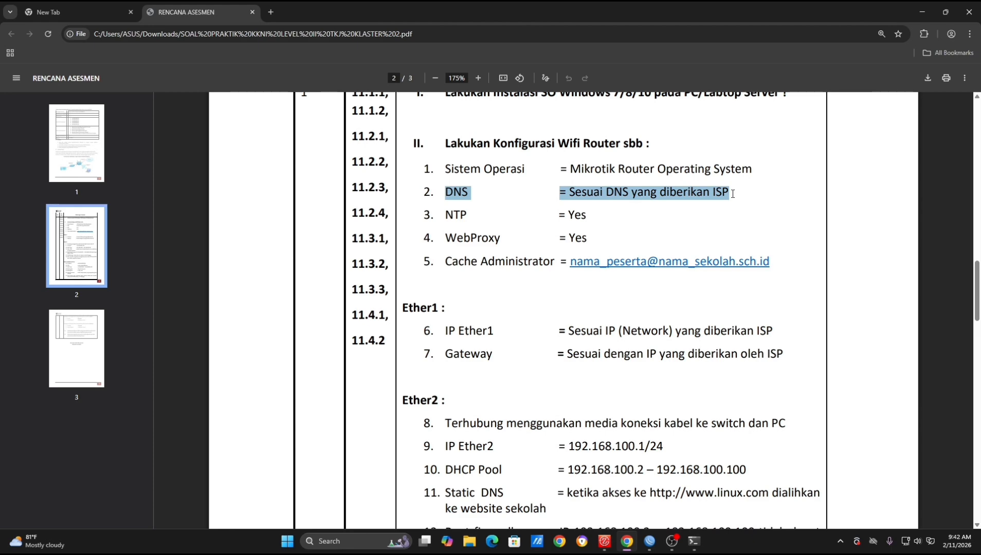
click(732, 193)
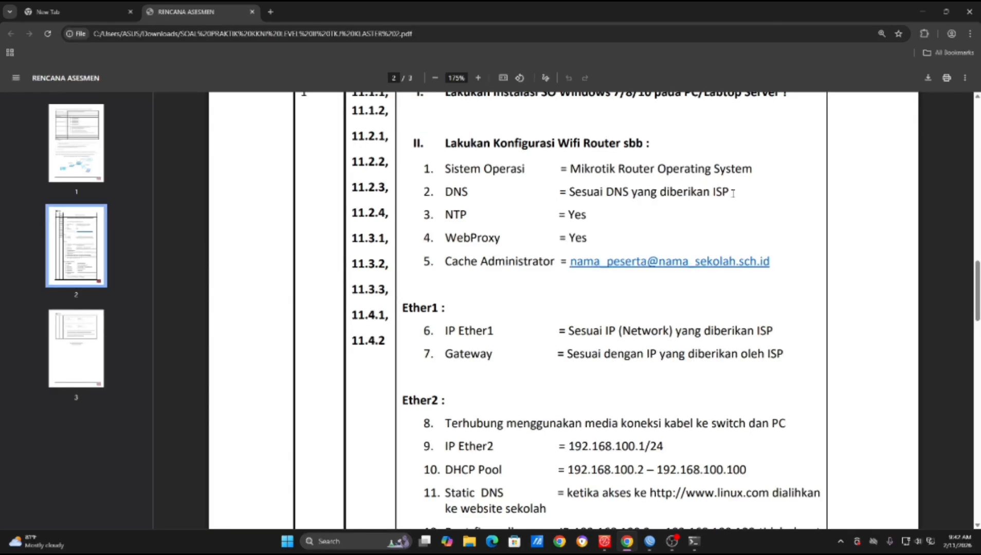
Switch to WinBox and check the DNS servers in the ether1 DHCP client's status
key(alt+Tab)
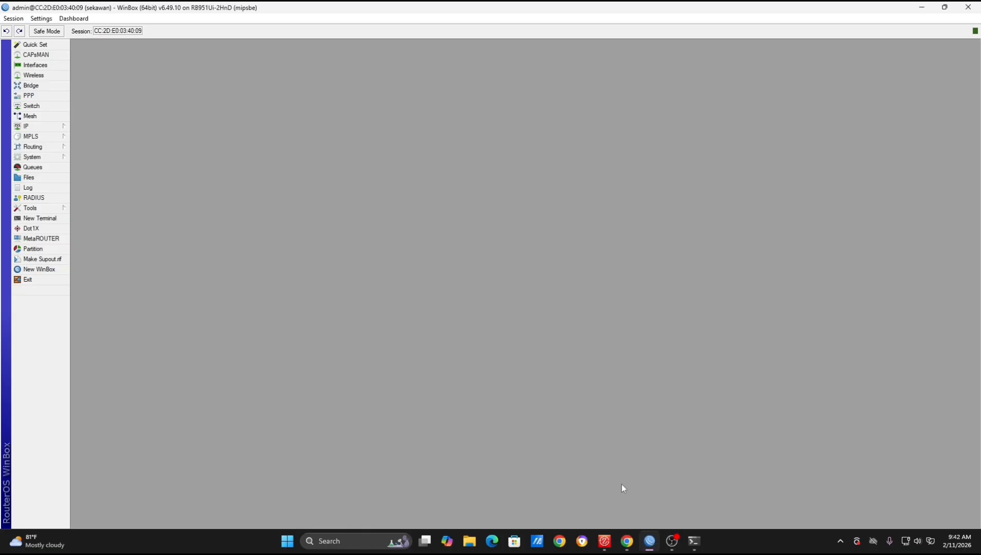
click(51, 126)
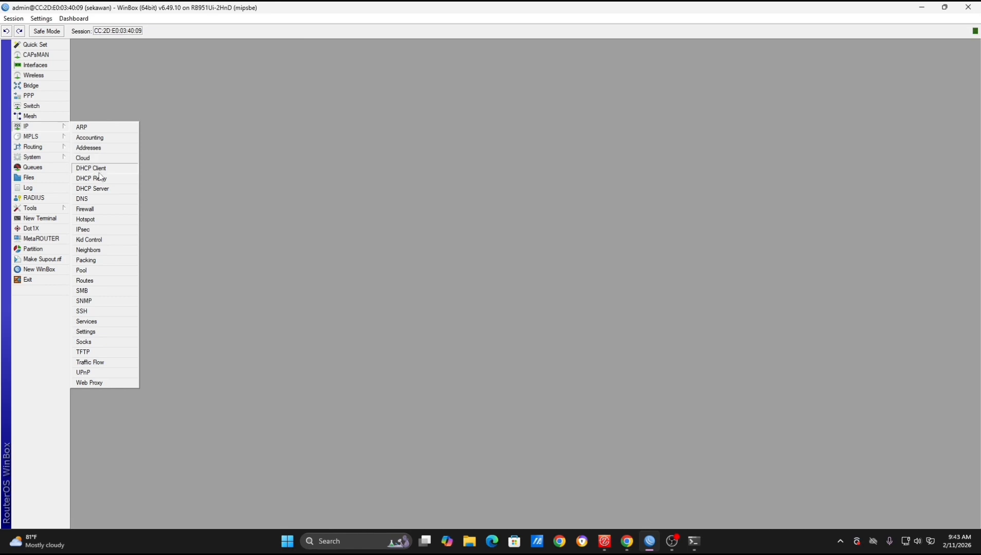
click(91, 168)
double_click(419, 241)
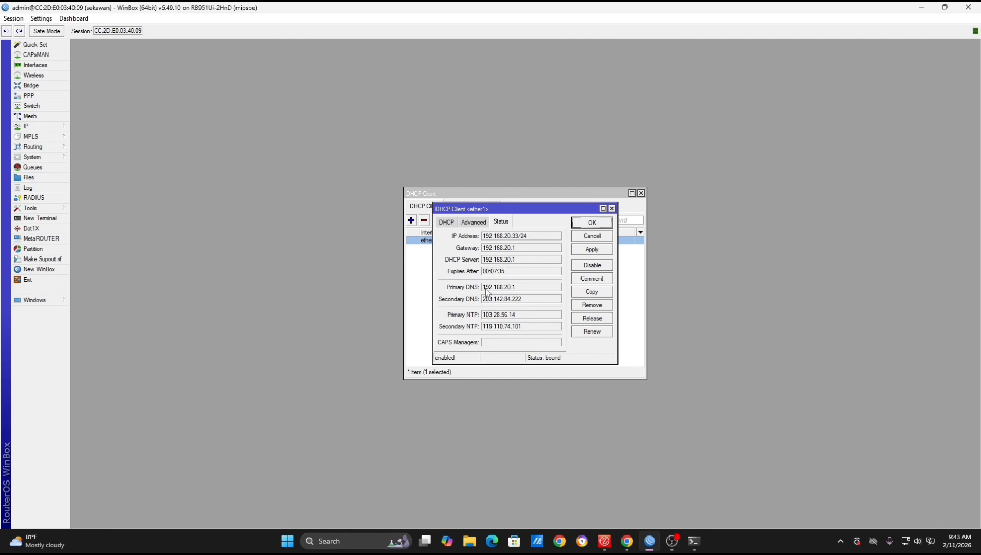
click(593, 238)
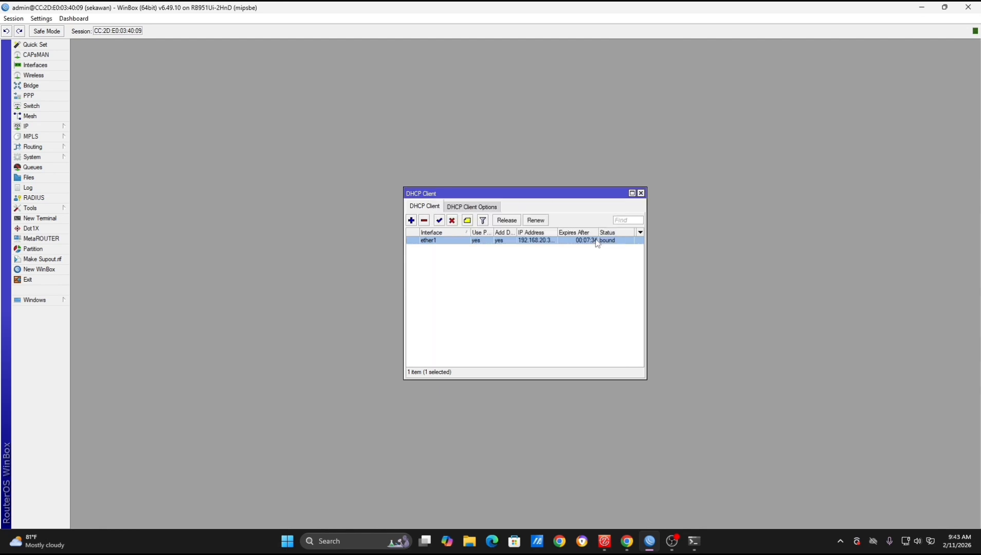
Read the NTP requirement in the browser's assignment PDF and check the peer NTP option of the ether1 DHCP client in WinBox
click(626, 540)
drag(446, 222, 594, 221)
click(594, 221)
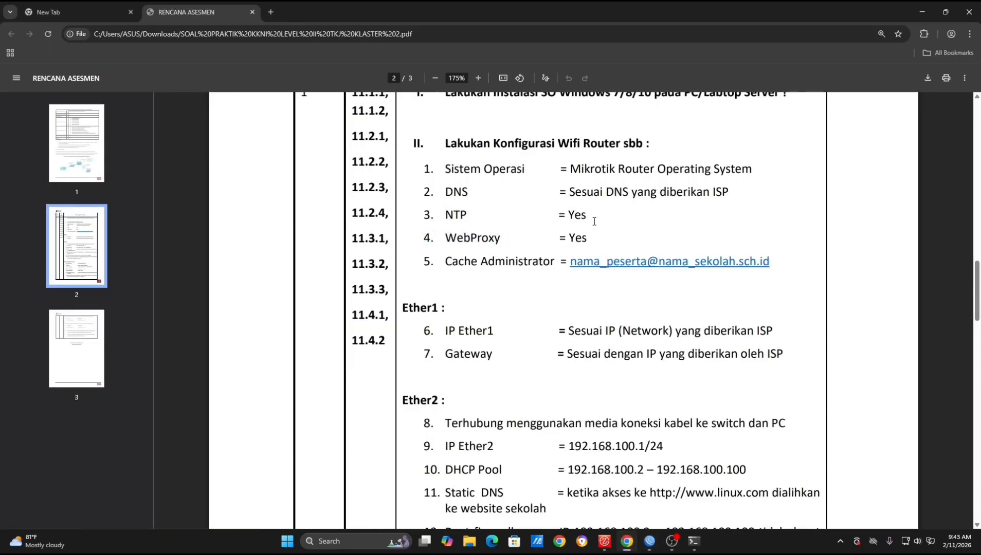
click(649, 541)
double_click(450, 240)
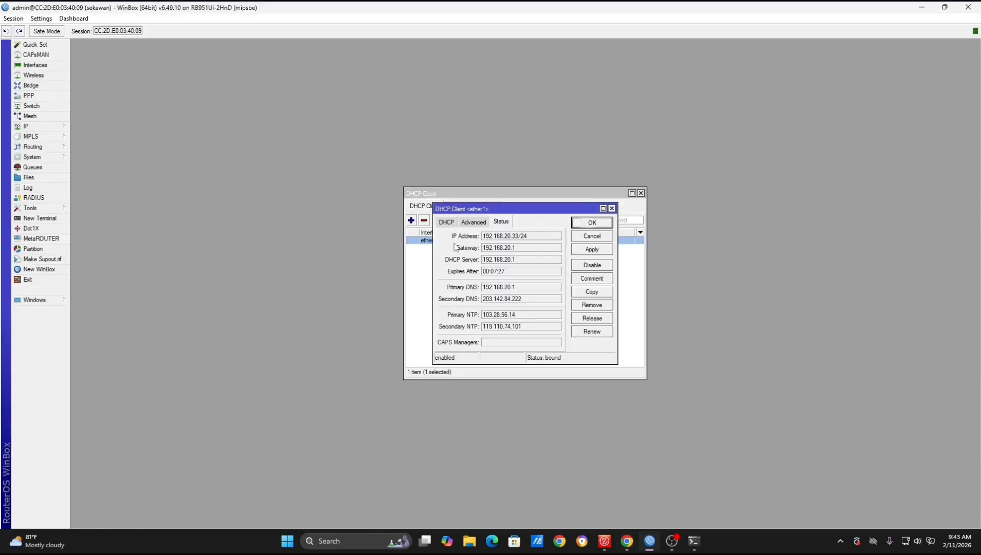
click(446, 221)
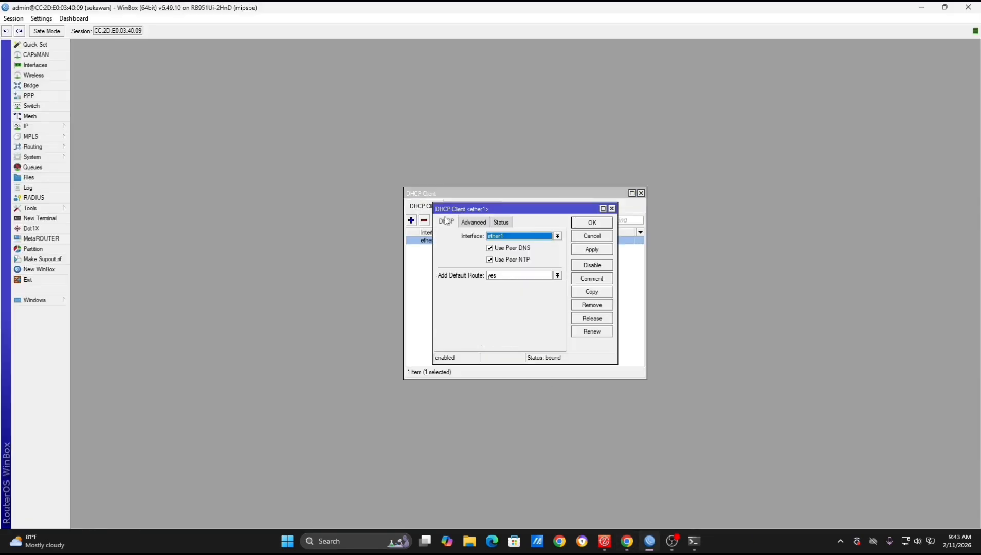
click(585, 236)
Read the WebProxy and cache administrator requirements in the browser's PDF and check both in WinBox's web proxy settings
click(627, 540)
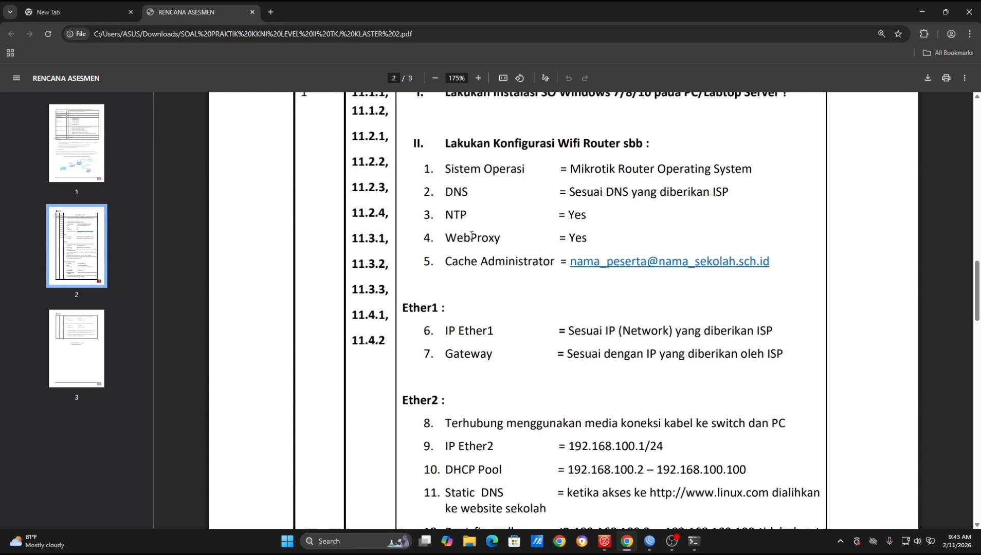
drag(445, 233, 775, 274)
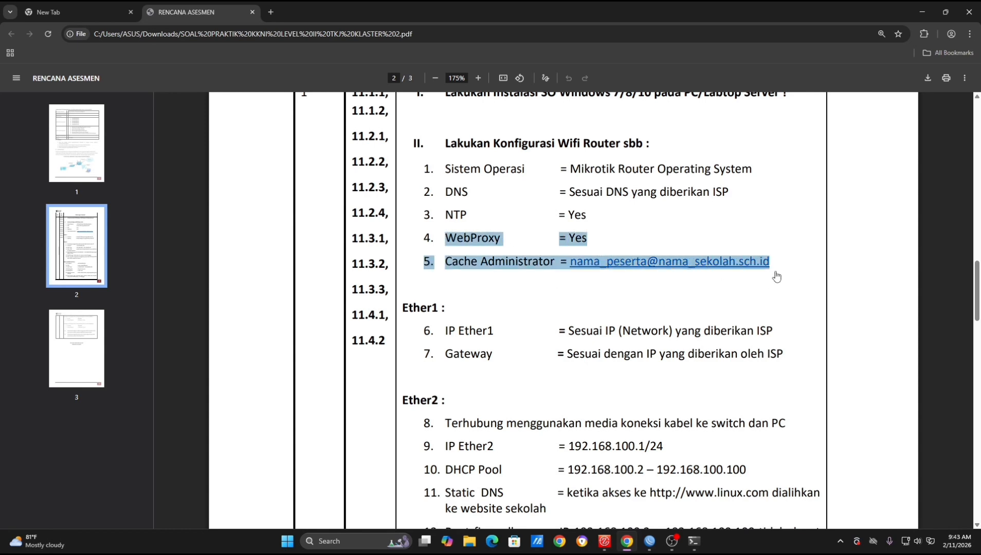
click(774, 274)
click(651, 542)
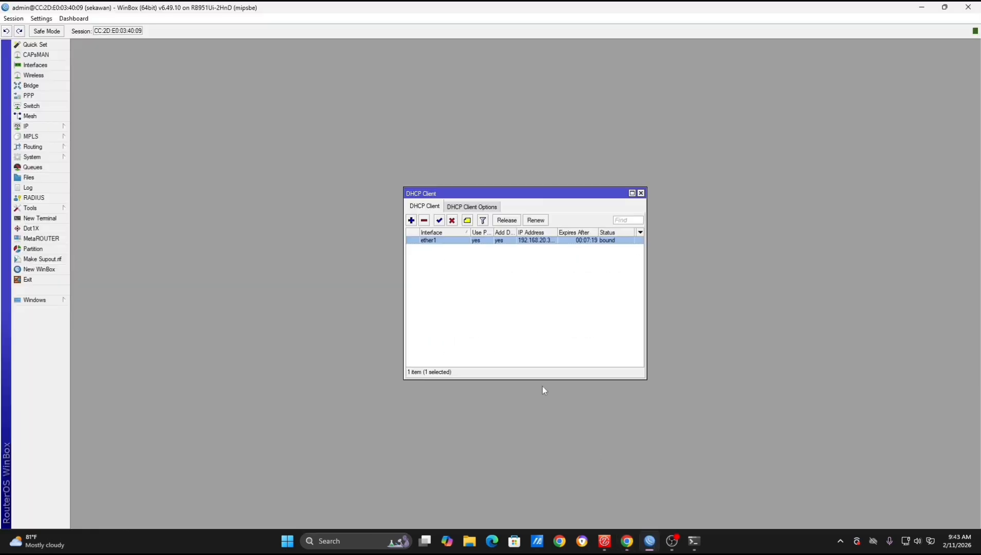
key(Escape)
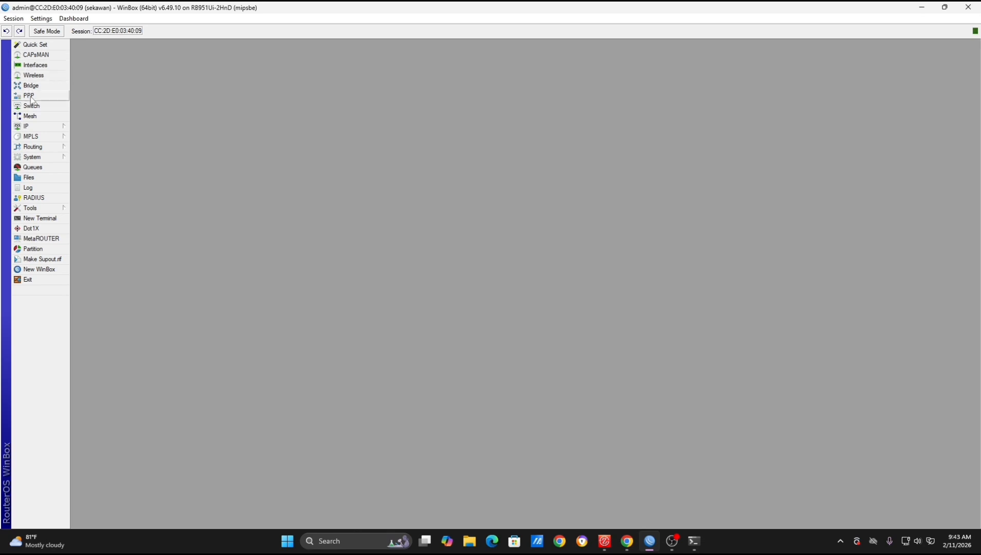
click(31, 126)
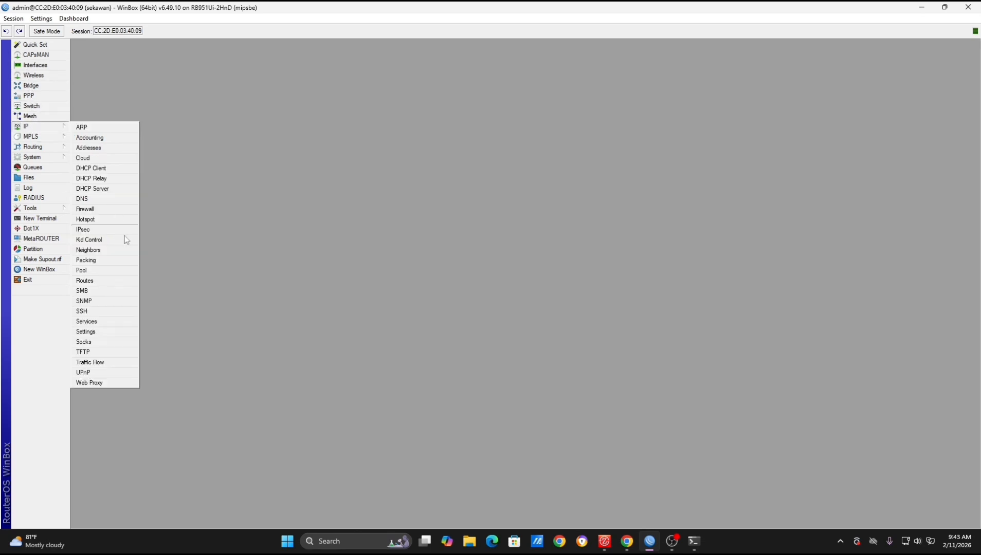
click(134, 382)
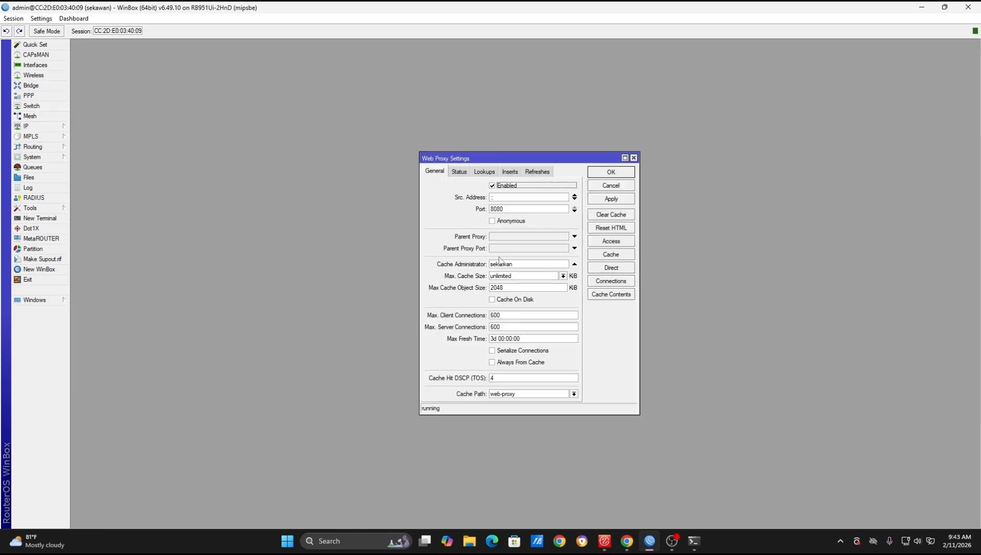
click(609, 186)
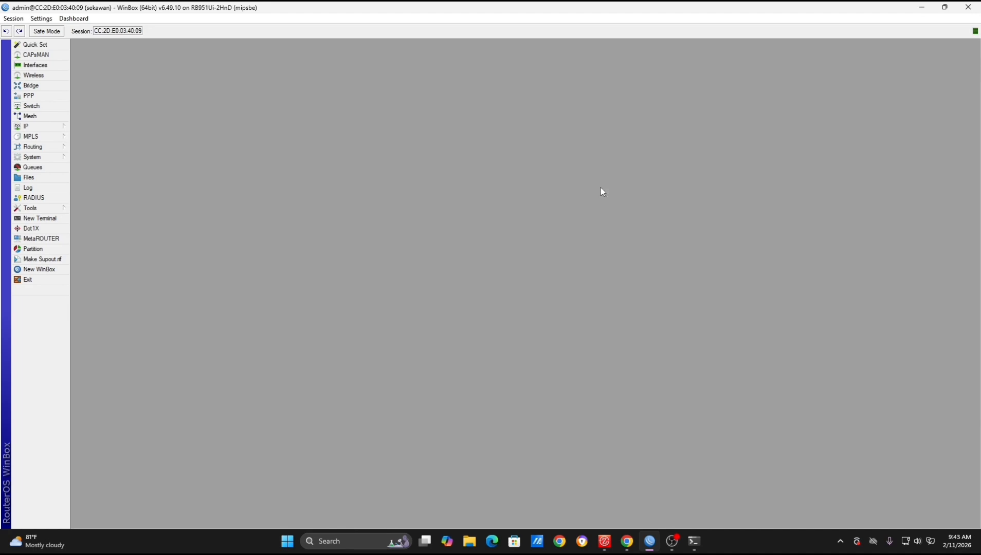
Read the IP Ether1 requirement in the browser's PDF and check the IP address in WinBox's ether1 DHCP client status
click(626, 540)
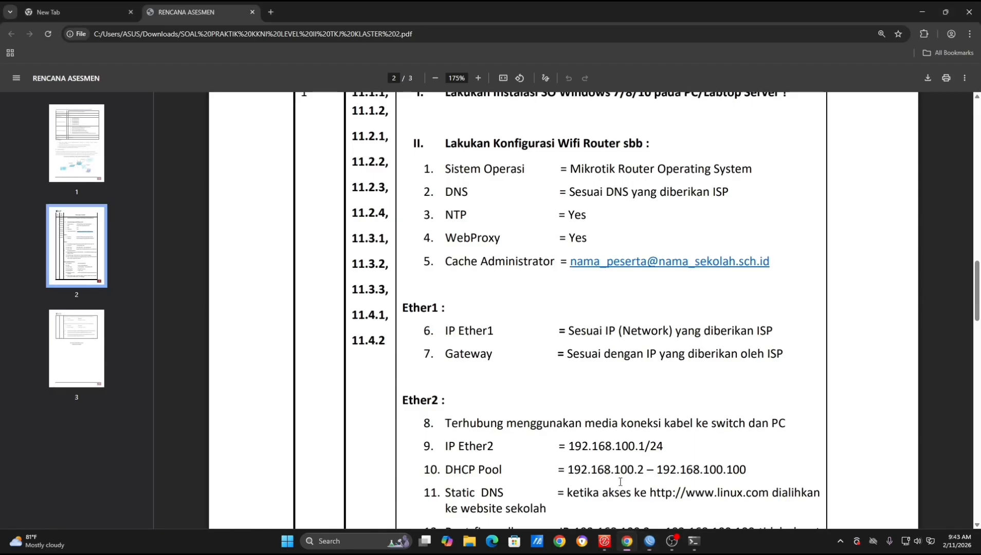
drag(423, 332, 777, 335)
click(777, 335)
key(alt+Tab)
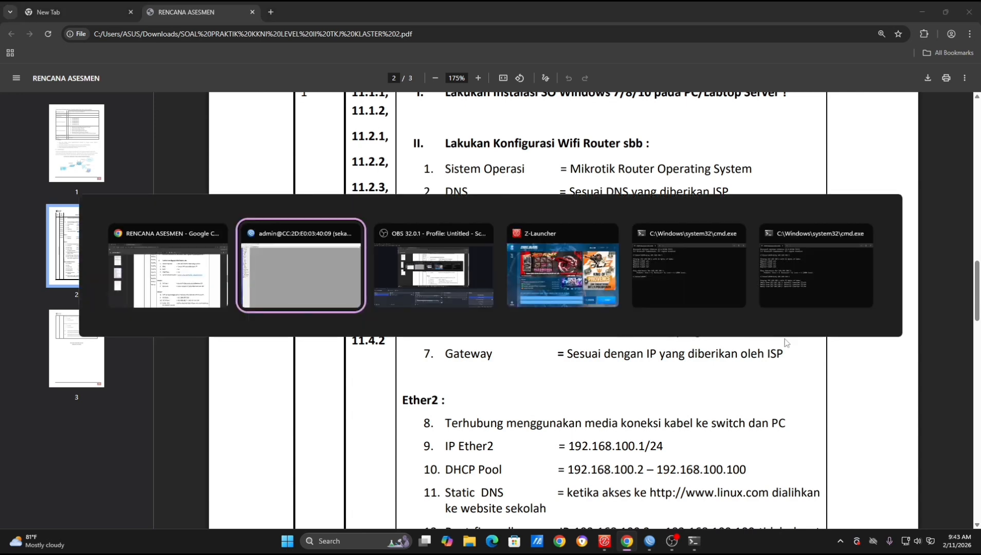
click(26, 125)
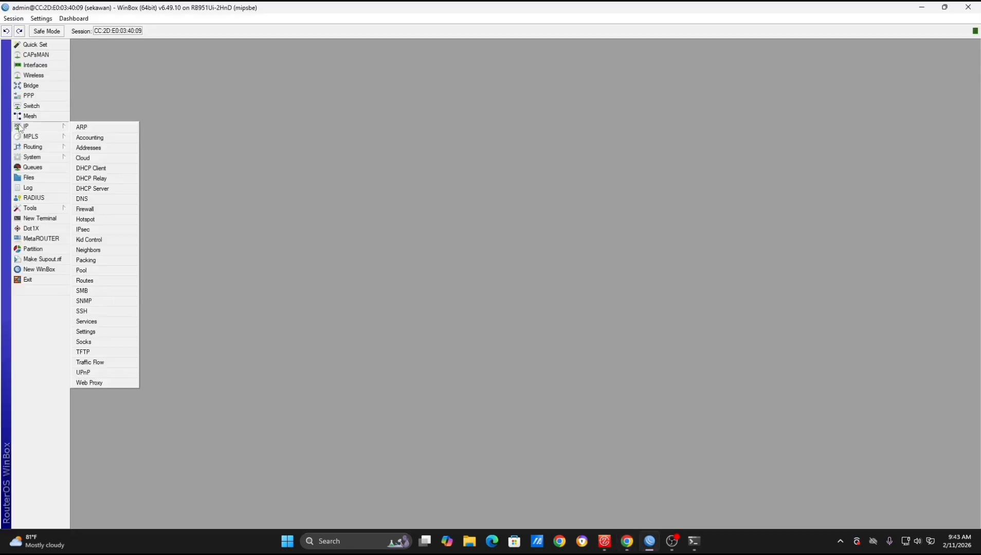
click(91, 168)
double_click(427, 240)
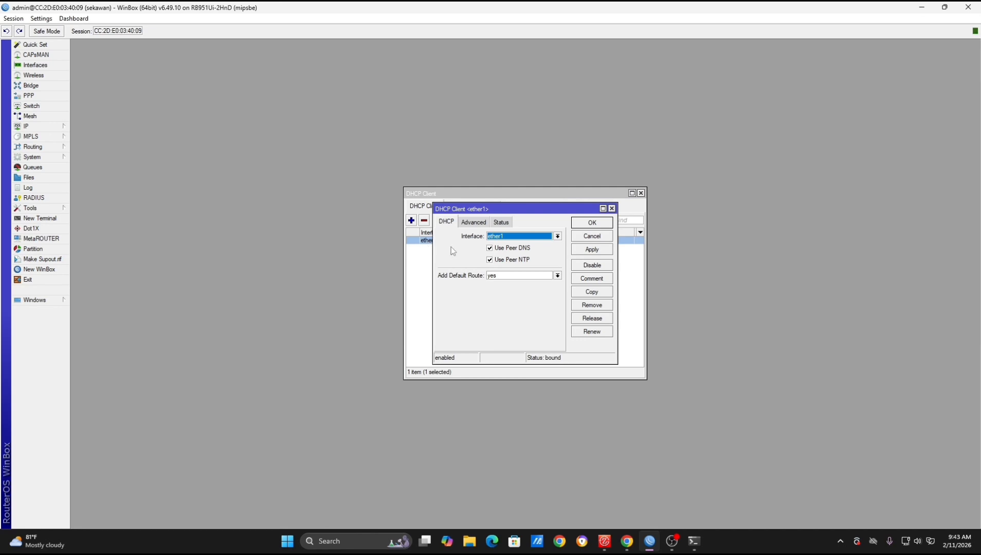
click(501, 222)
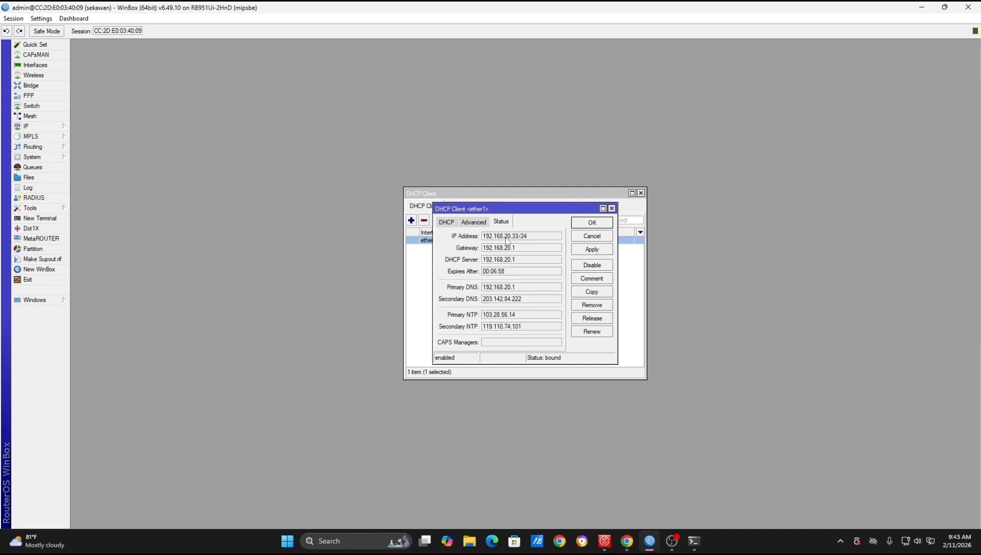
click(591, 236)
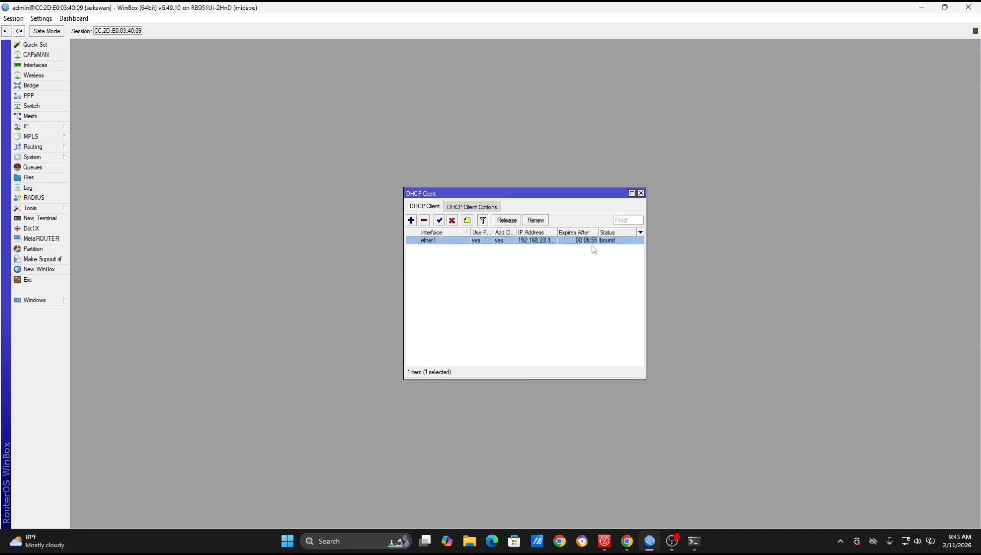
Read the Gateway requirement for Ether1 in the browser's assignment PDF and check the gateway in WinBox's ether1 DHCP client status
key(alt+Tab)
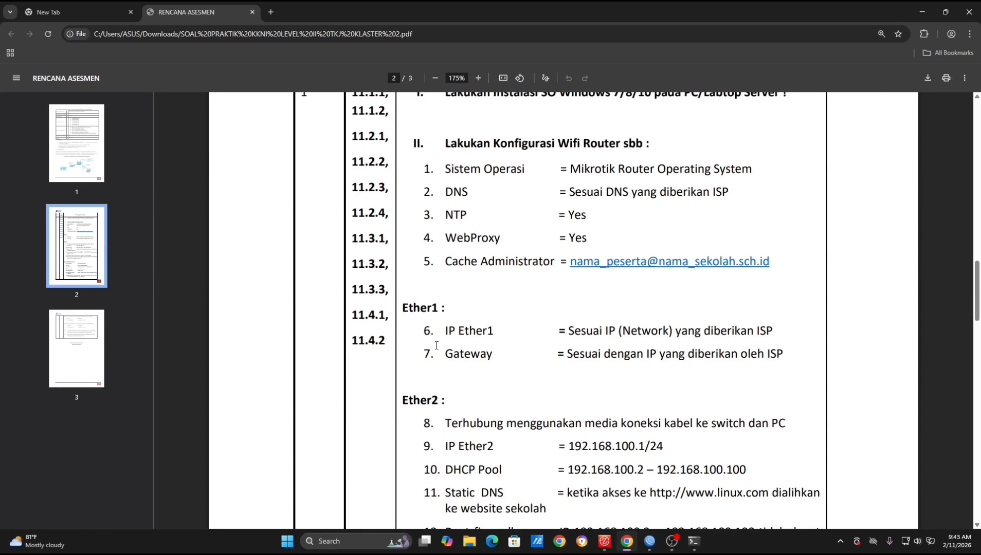
drag(427, 356, 792, 354)
click(793, 335)
click(793, 363)
key(alt+Tab)
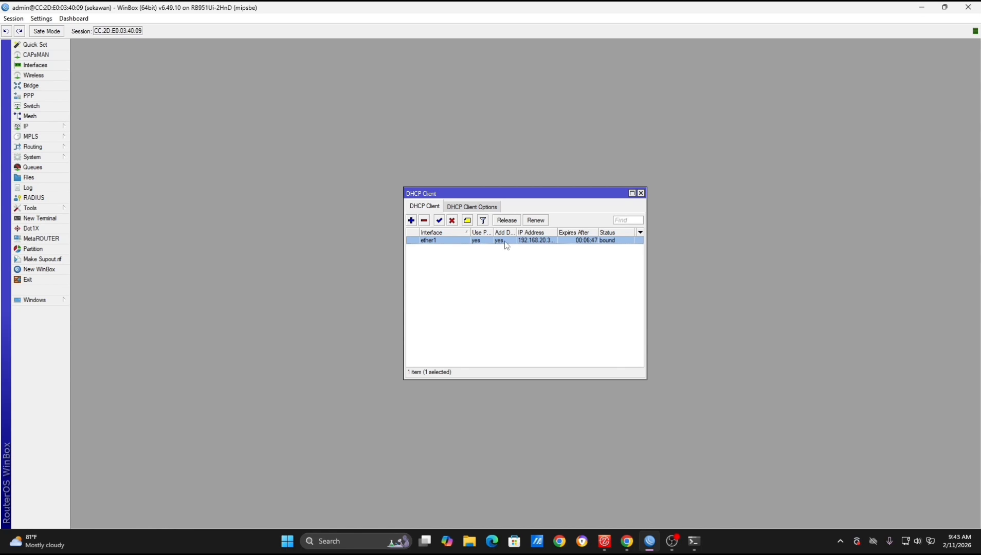
double_click(504, 242)
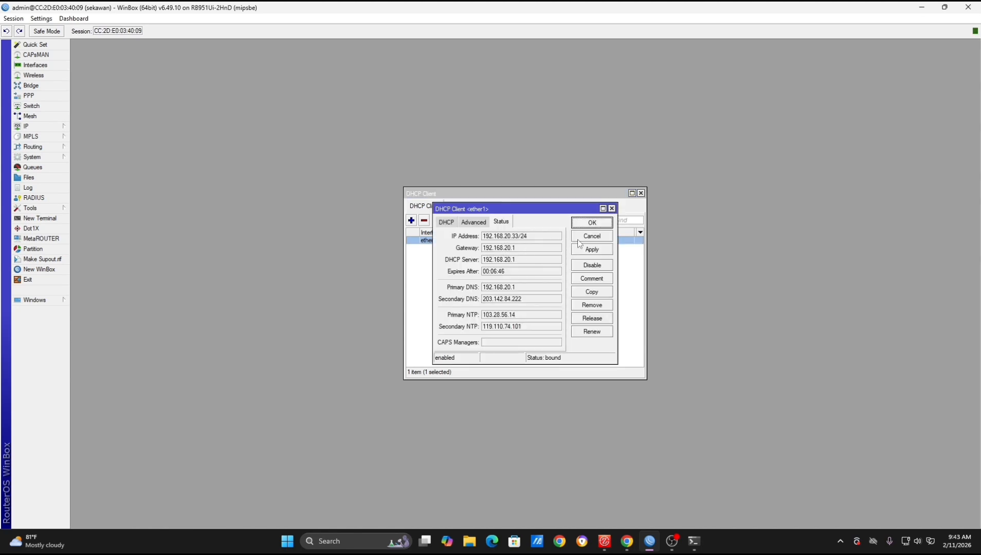
click(600, 235)
Read the cable connection and IP Ether2 requirements in the browser's PDF and check the ether2 address in WinBox's address list
key(alt+Tab)
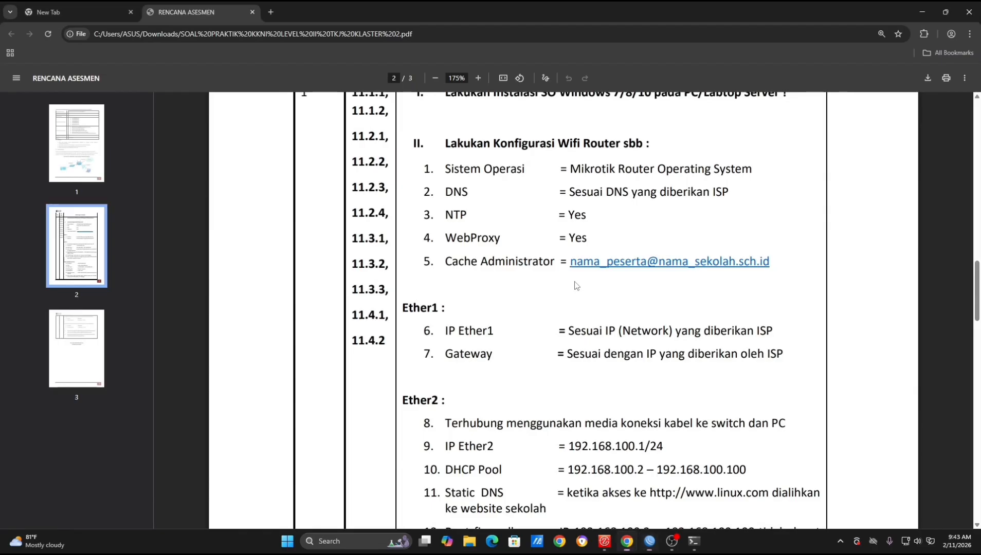
scroll(555, 285, down, 5)
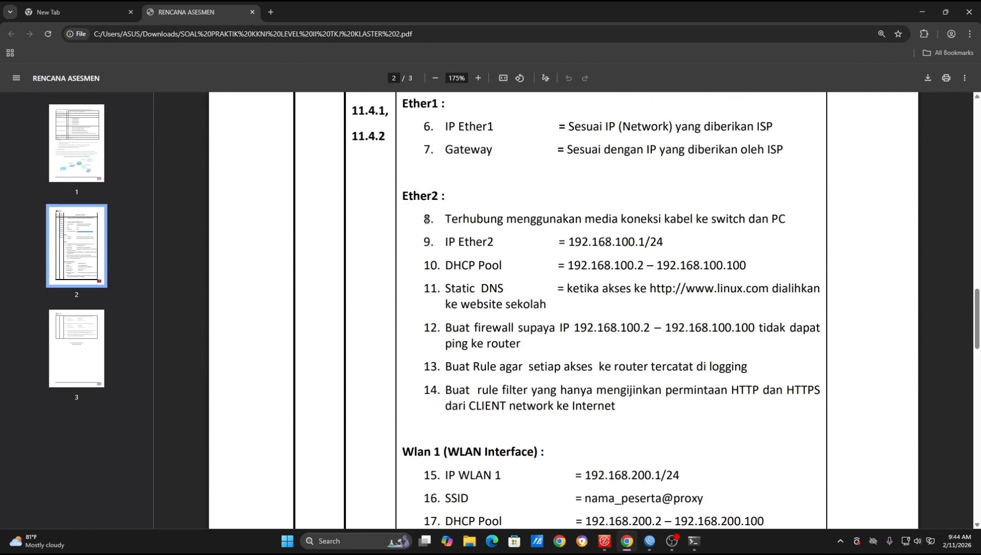
drag(422, 220, 665, 238)
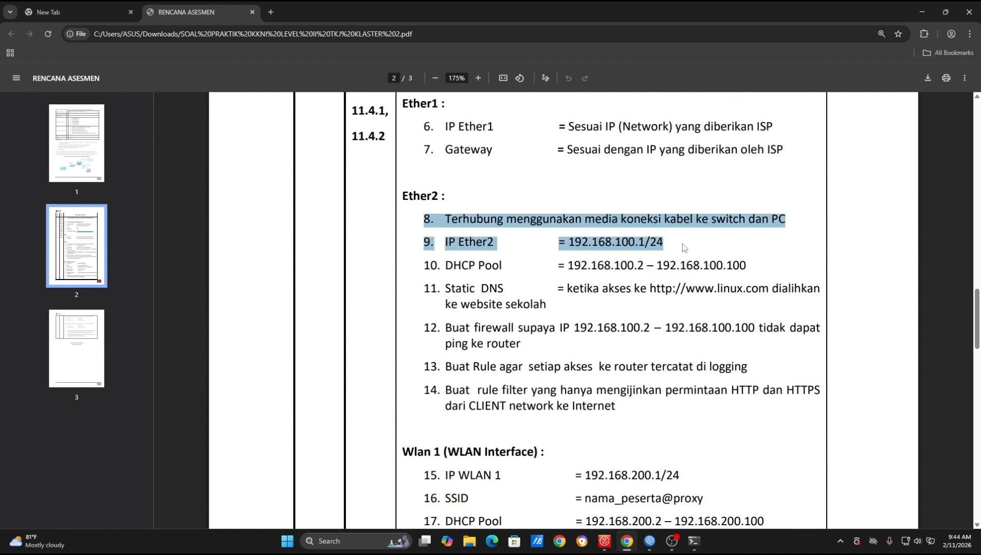
click(677, 249)
key(alt+Tab)
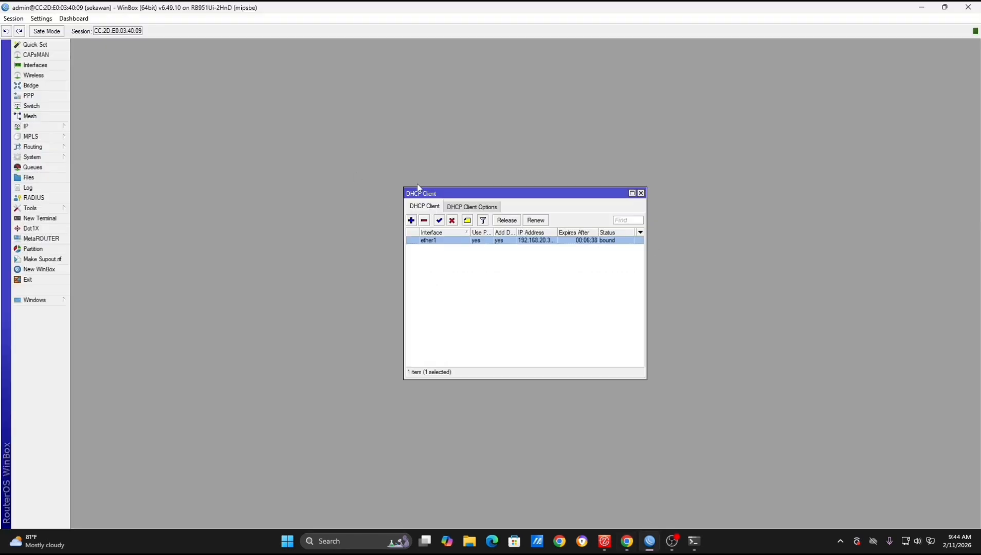
key(Escape)
click(48, 127)
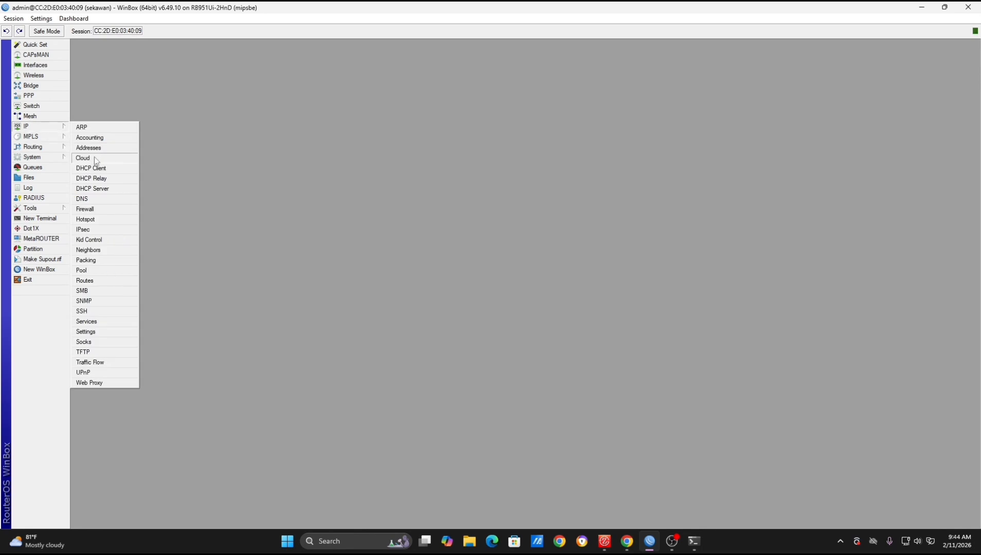
click(103, 148)
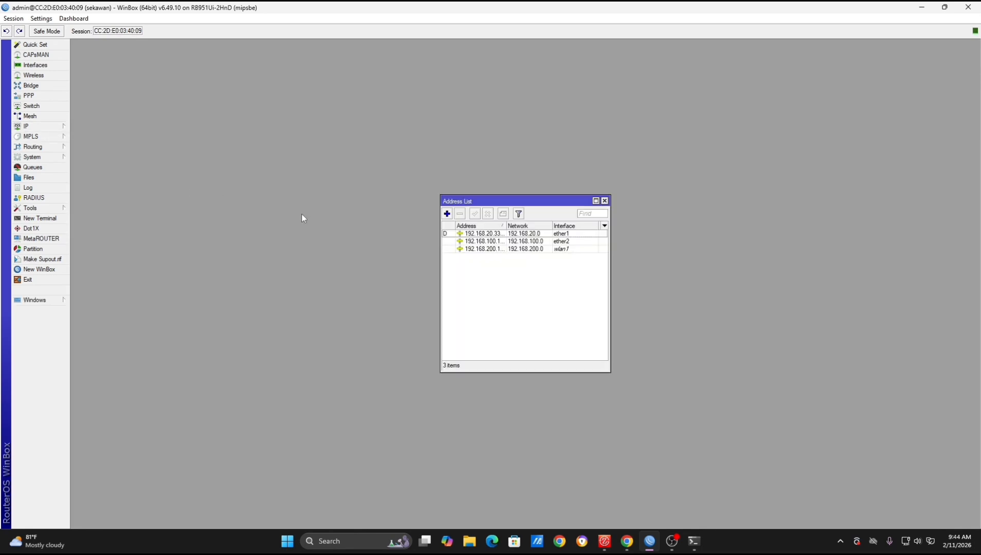
click(484, 241)
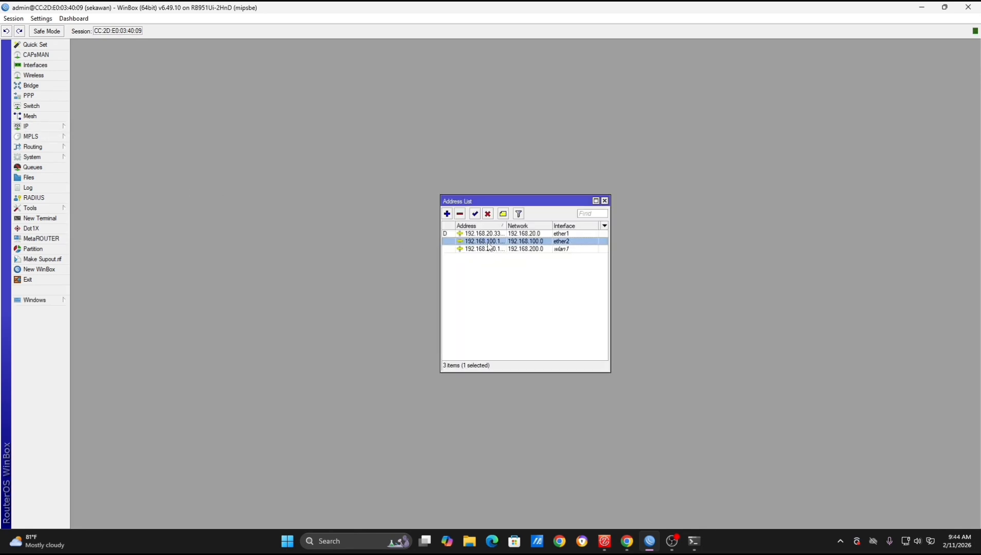
double_click(488, 242)
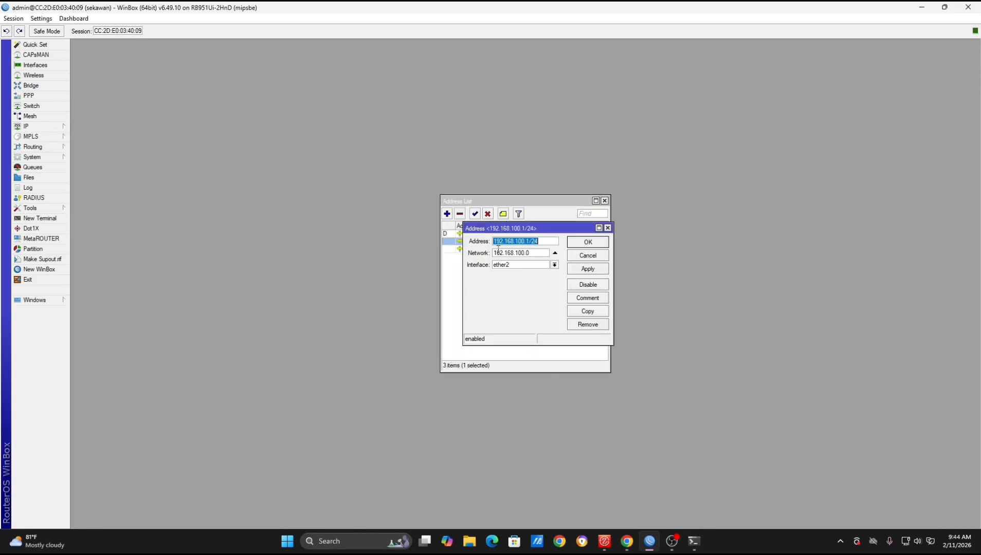
click(601, 256)
key(Escape)
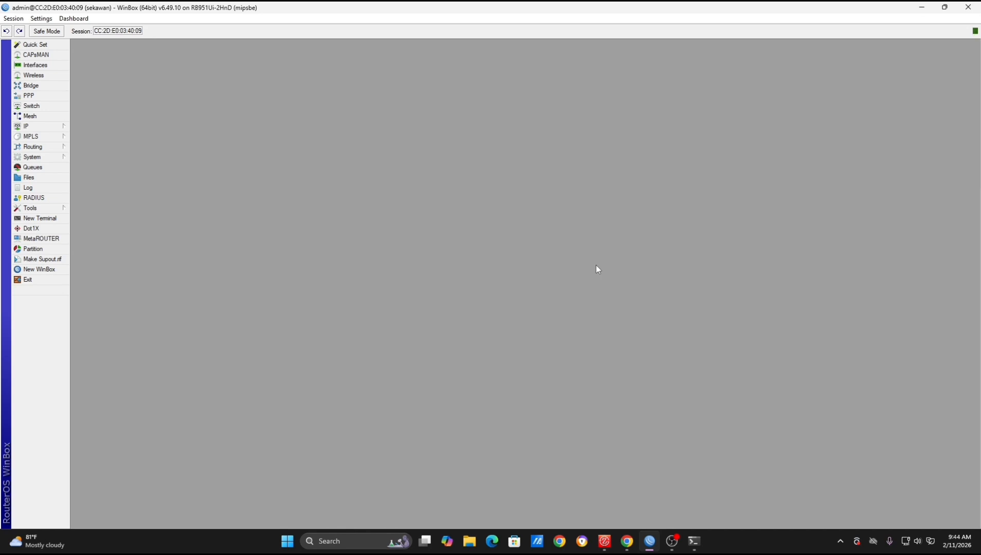
Read the Ether2 DHCP Pool requirement in the browser's PDF and check the address range of dhcp_pool0 in WinBox
key(alt+Tab)
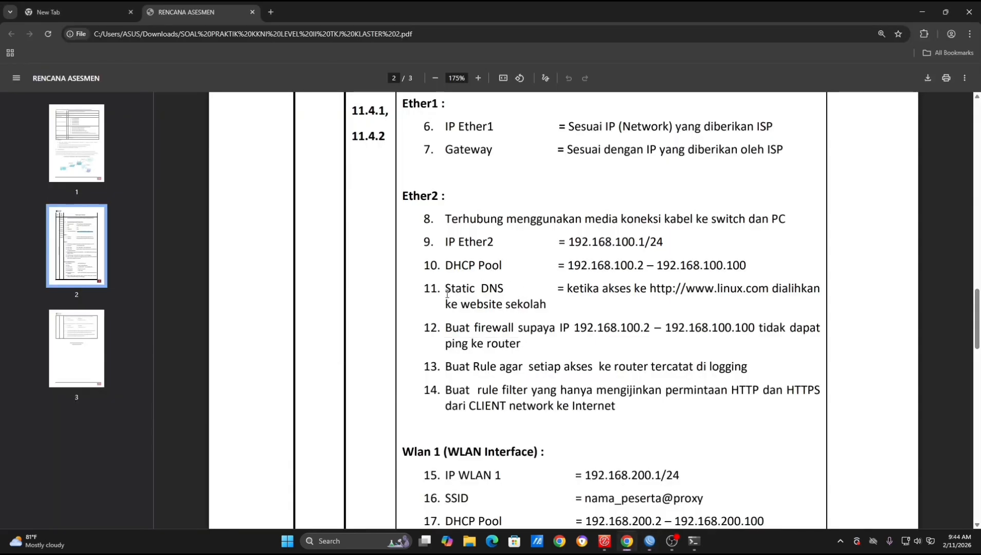
drag(431, 267, 746, 265)
click(747, 265)
key(alt+Tab)
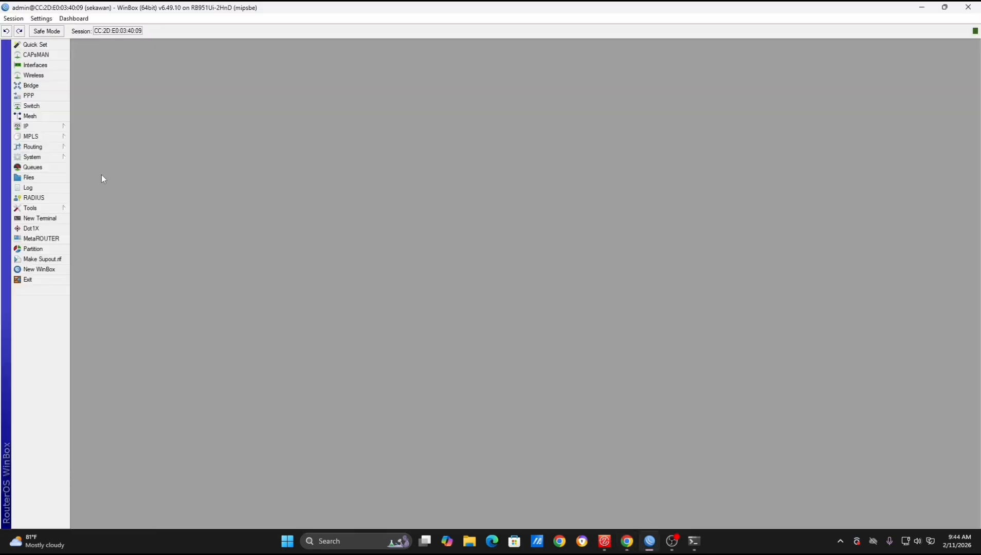
click(36, 126)
click(106, 267)
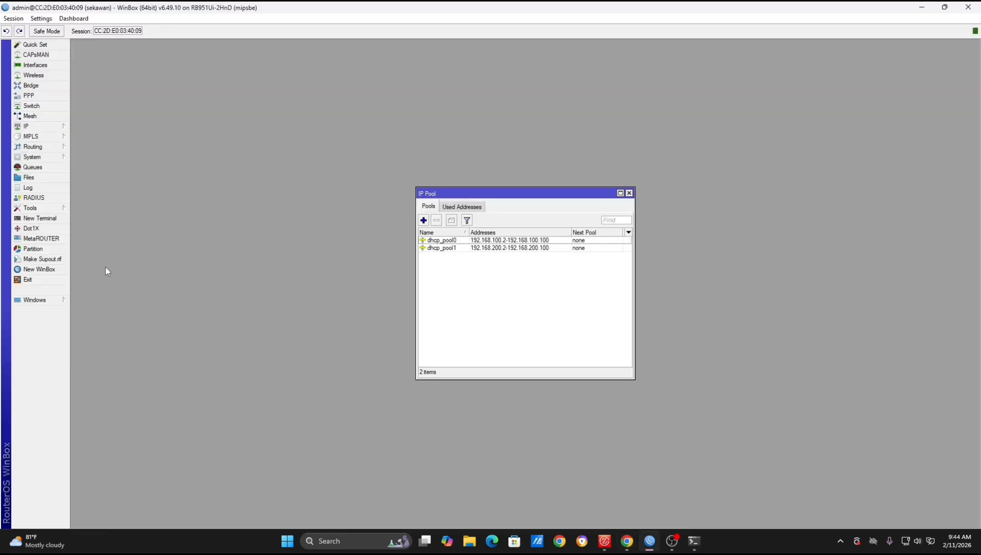
double_click(533, 242)
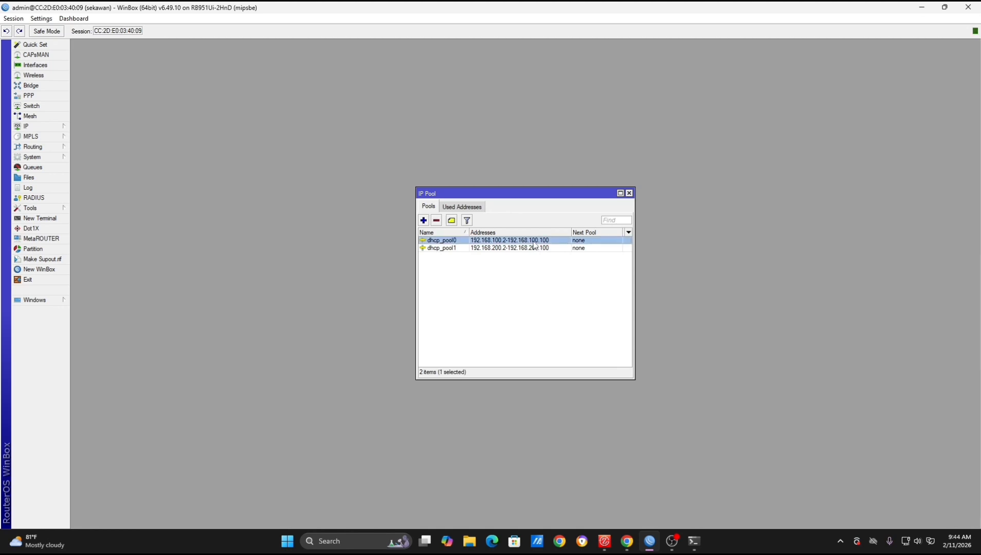
key(Tab)
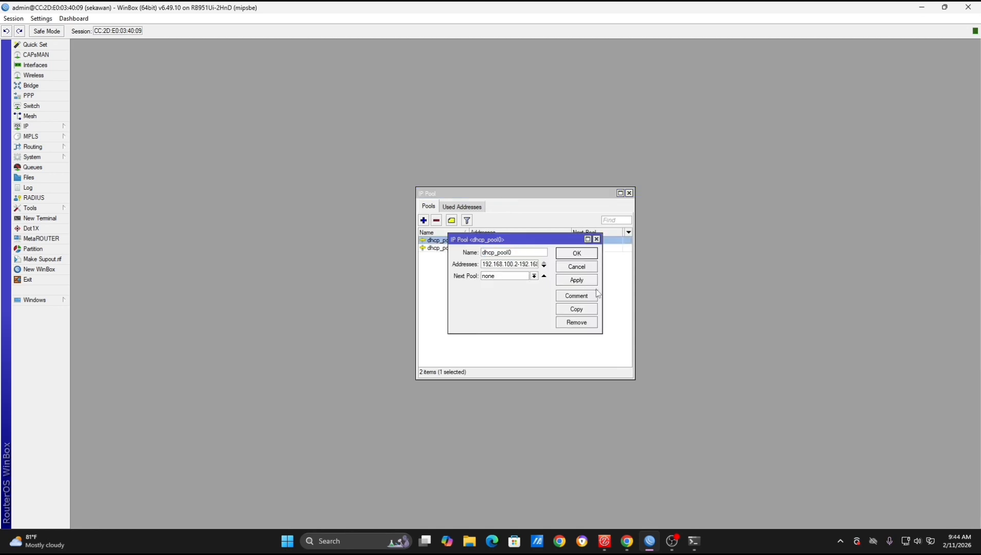
click(576, 266)
click(629, 193)
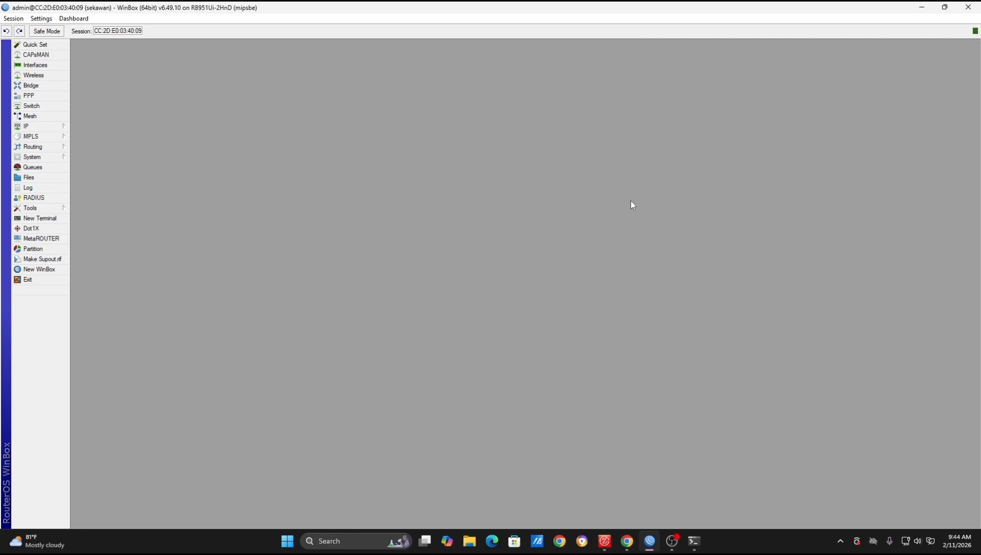
Read the Static DNS requirement in the browser's PDF and check the static DNS entry for linux.com in WinBox
key(alt+Tab)
scroll(476, 222, down, 2)
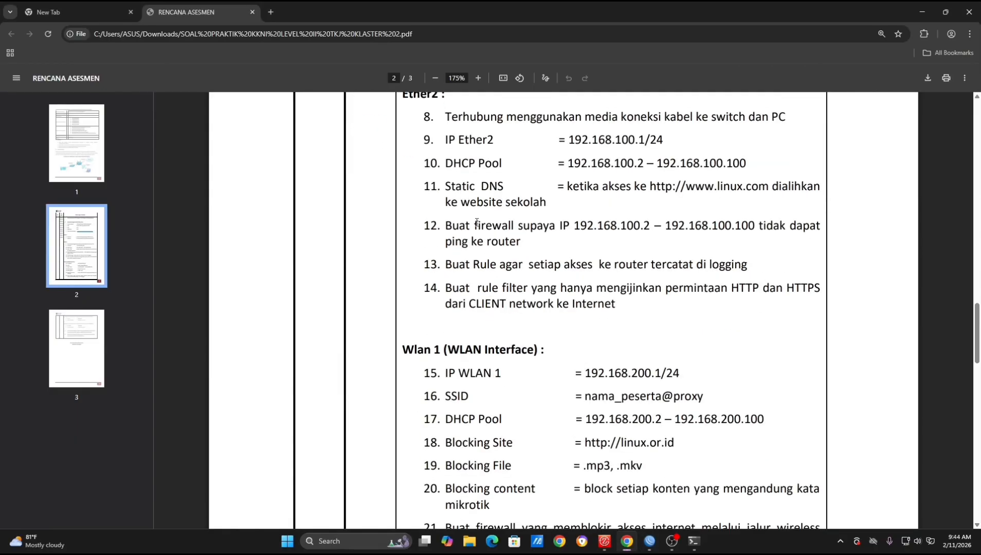
drag(445, 188, 549, 202)
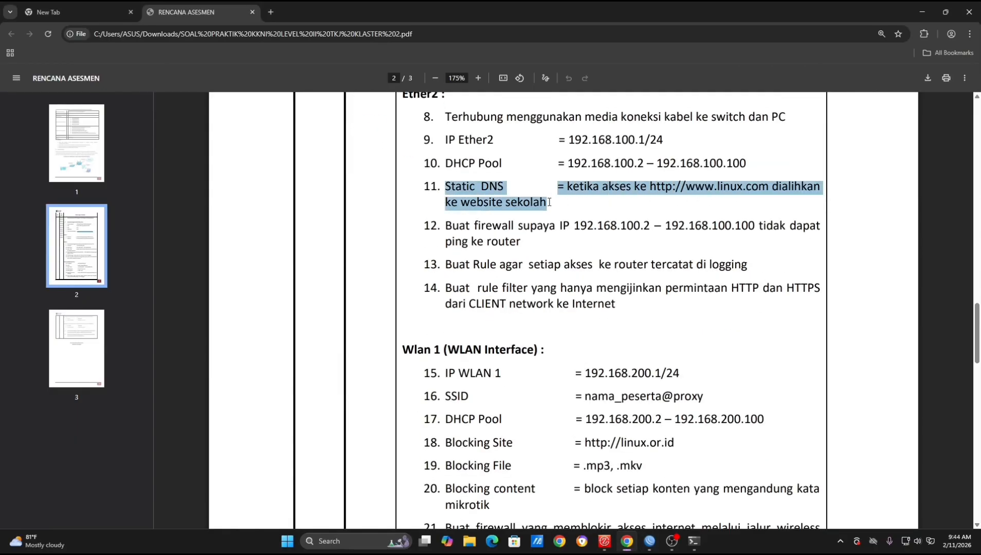
click(565, 207)
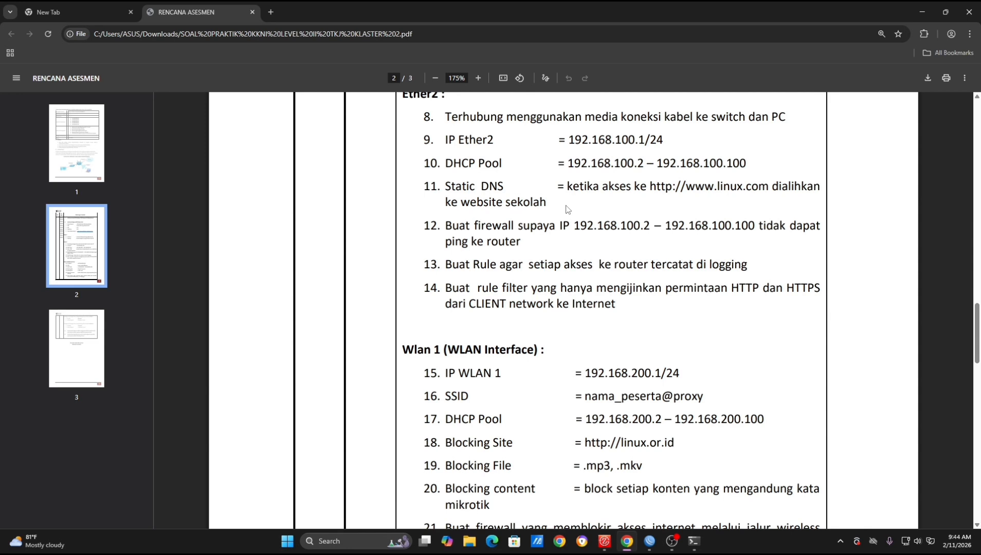
key(alt+Tab)
click(36, 126)
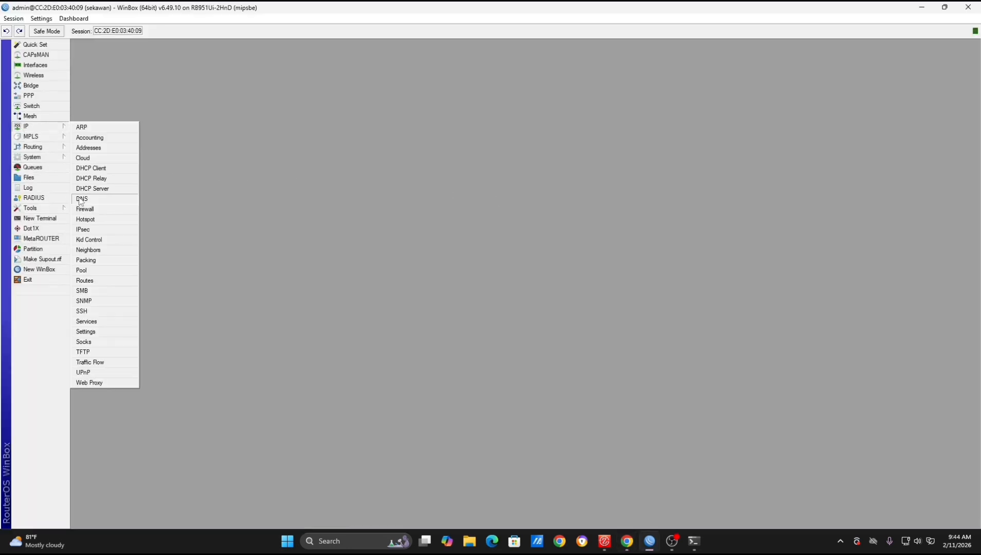
click(80, 199)
click(603, 254)
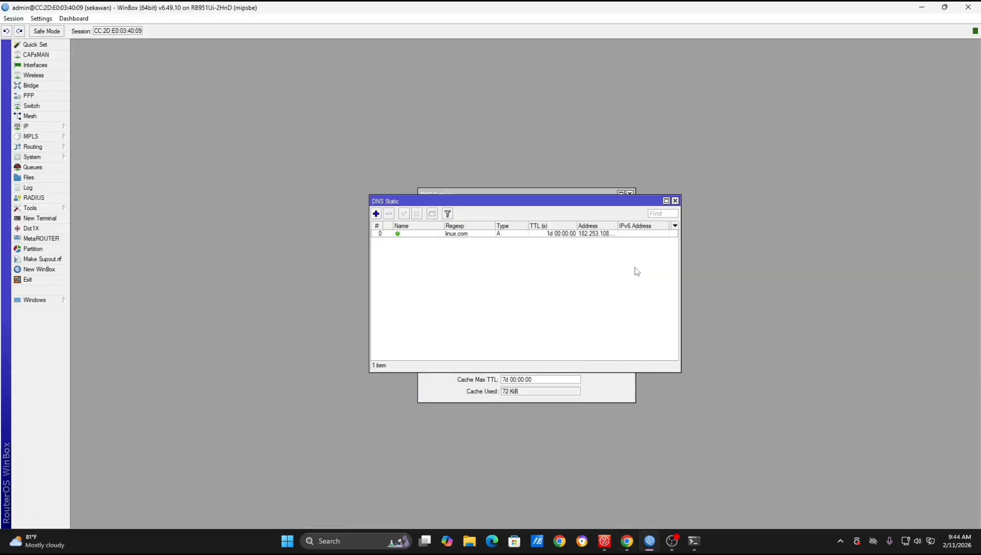
double_click(546, 234)
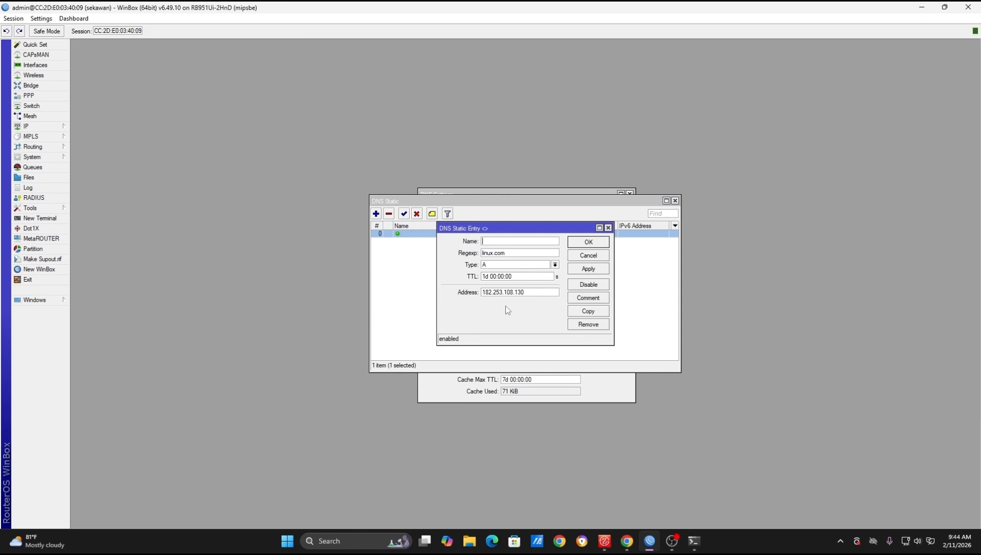
Switch to a new Chrome window and load linux.com to test the static DNS redirect
click(559, 540)
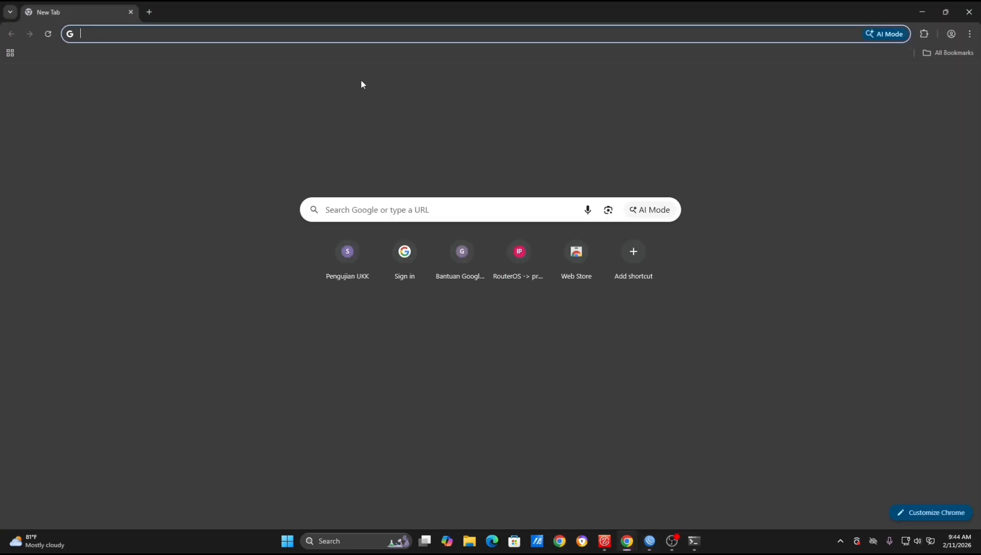
text(linux.com)
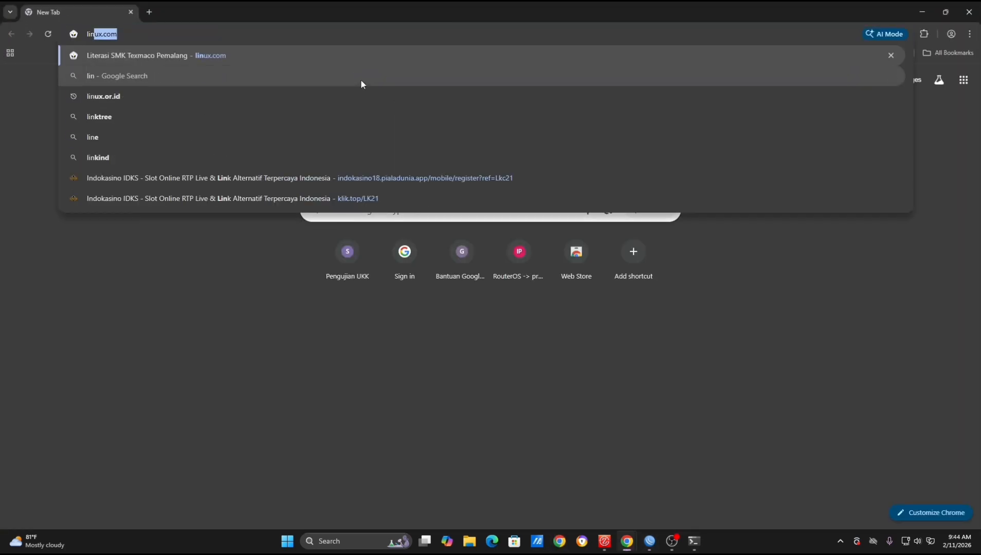
key(Return)
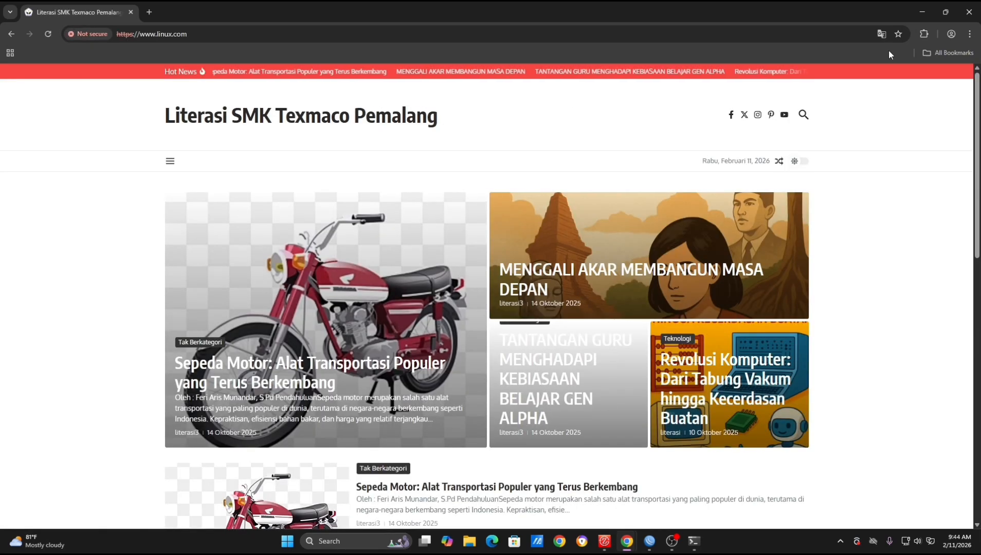
Read the firewall requirement about blocking pings to the router in the PDF, and display the firewall filter rules in WinBox
mouse_move(625, 548)
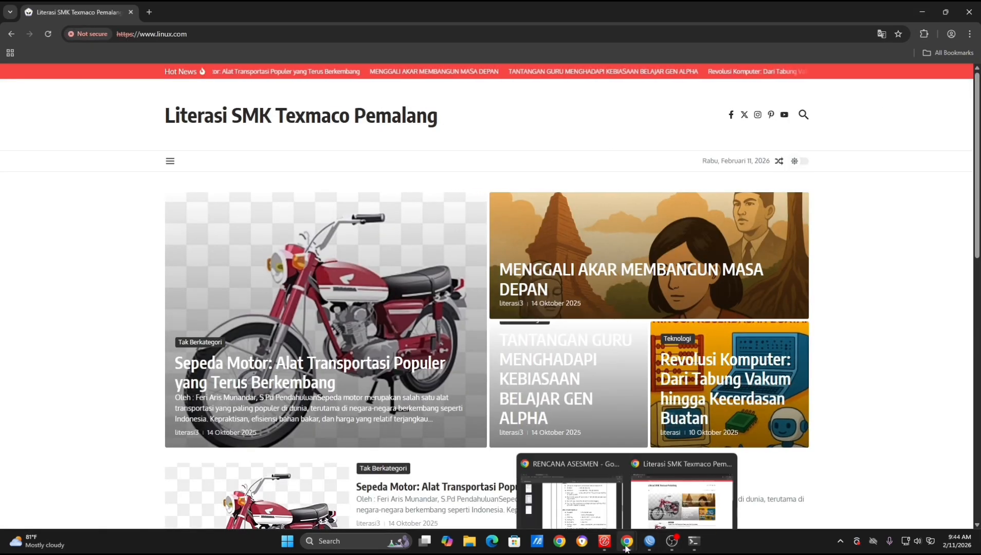
click(570, 494)
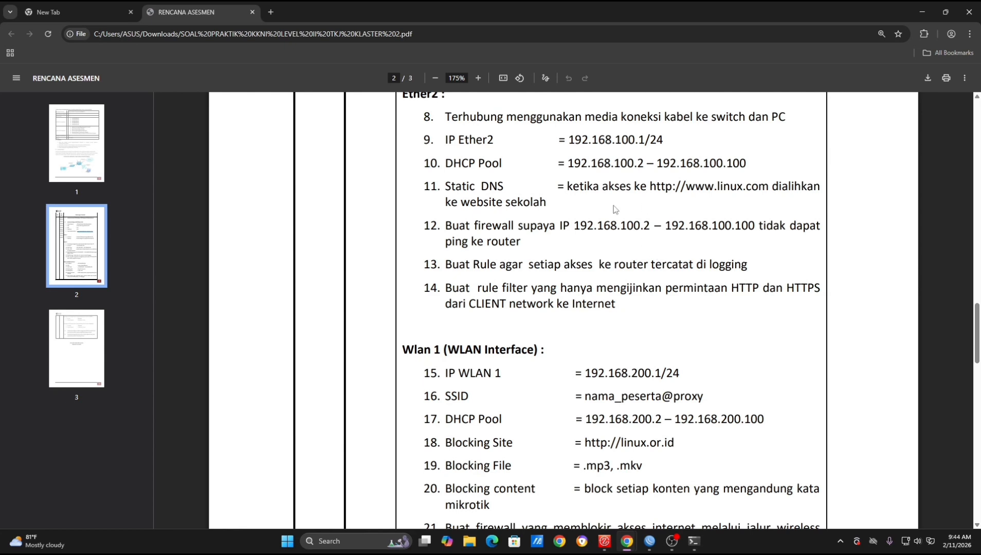
drag(445, 226, 528, 243)
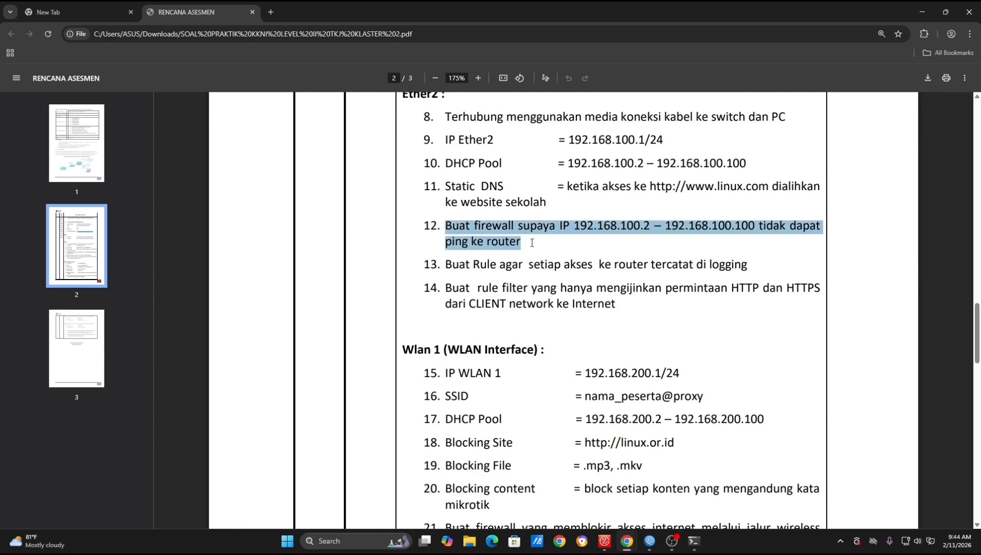
click(533, 241)
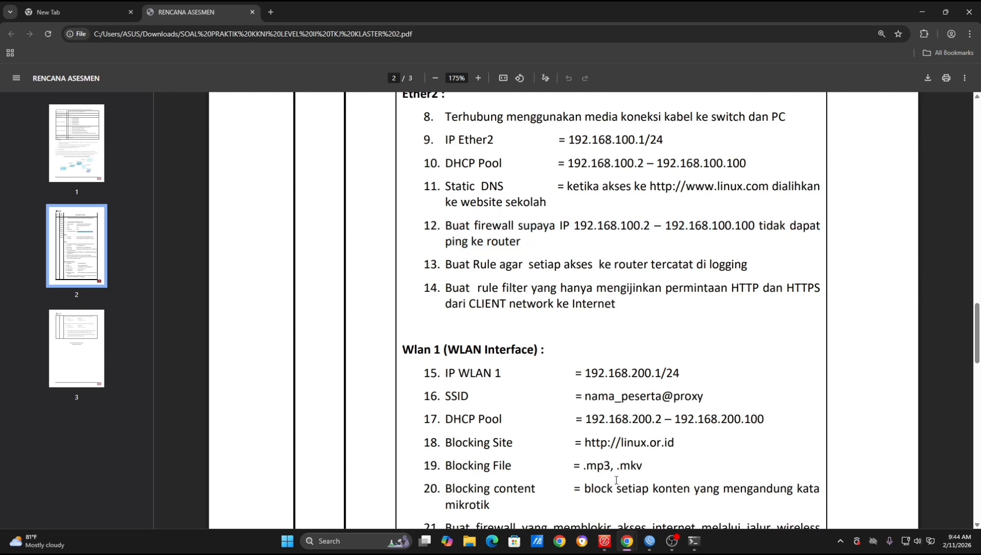
click(649, 540)
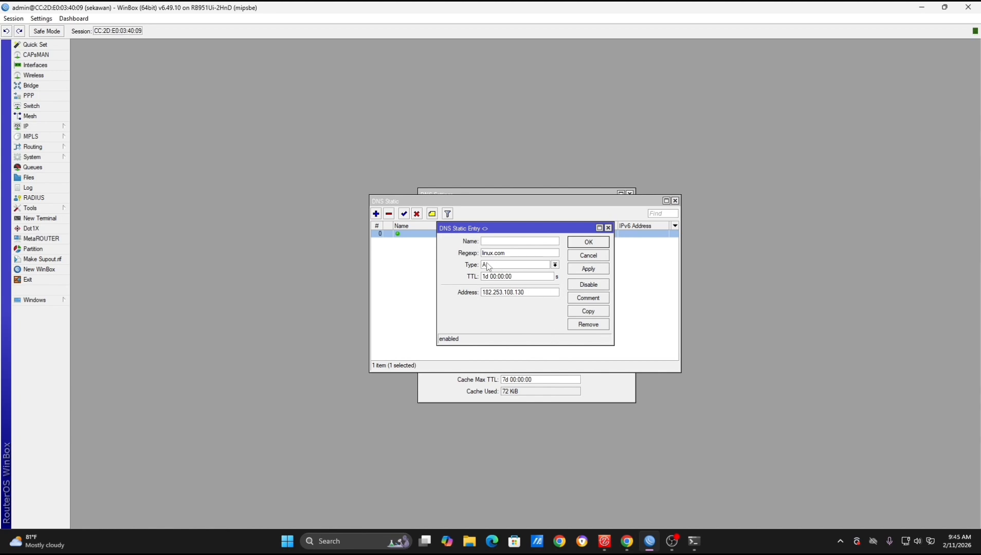
key(Escape)
key(Escape)
key(Escape)
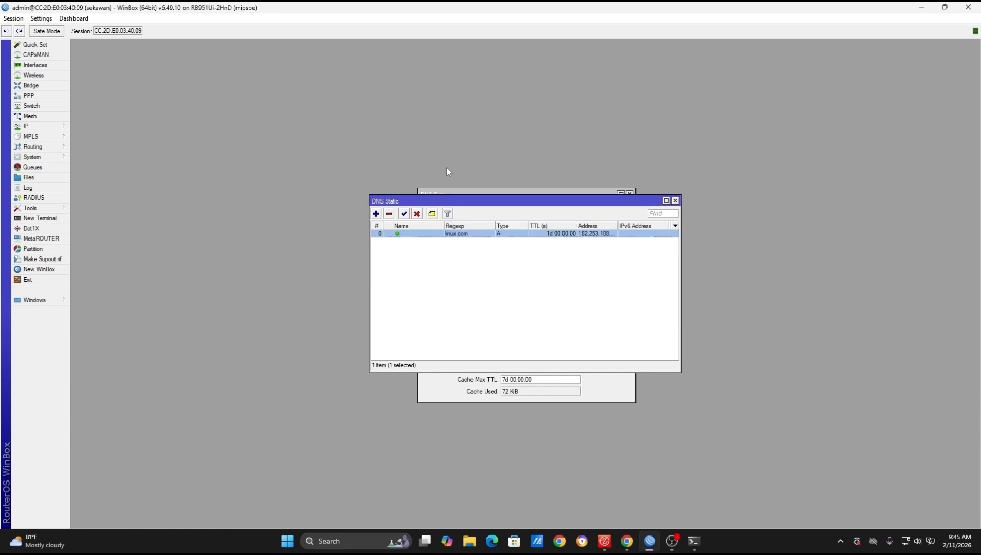
click(23, 128)
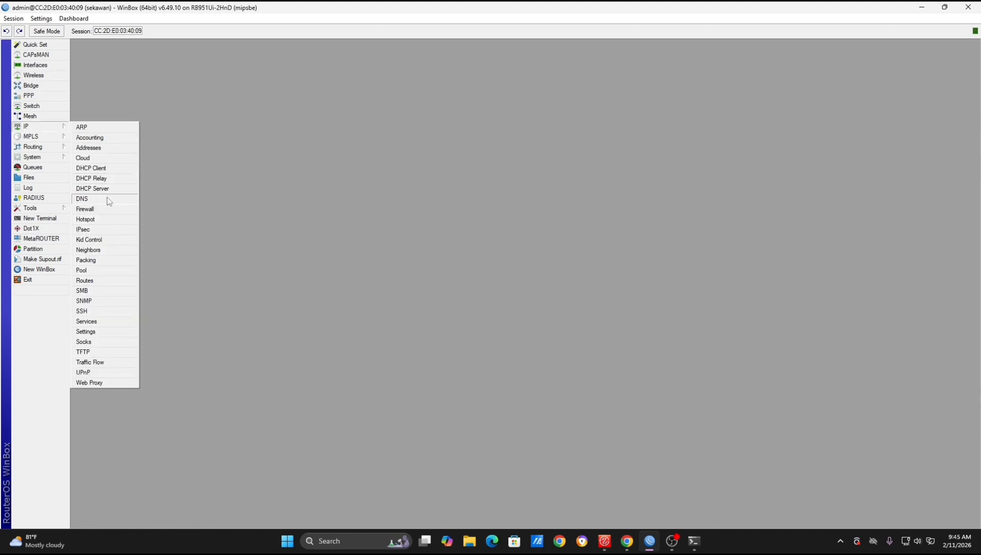
click(99, 208)
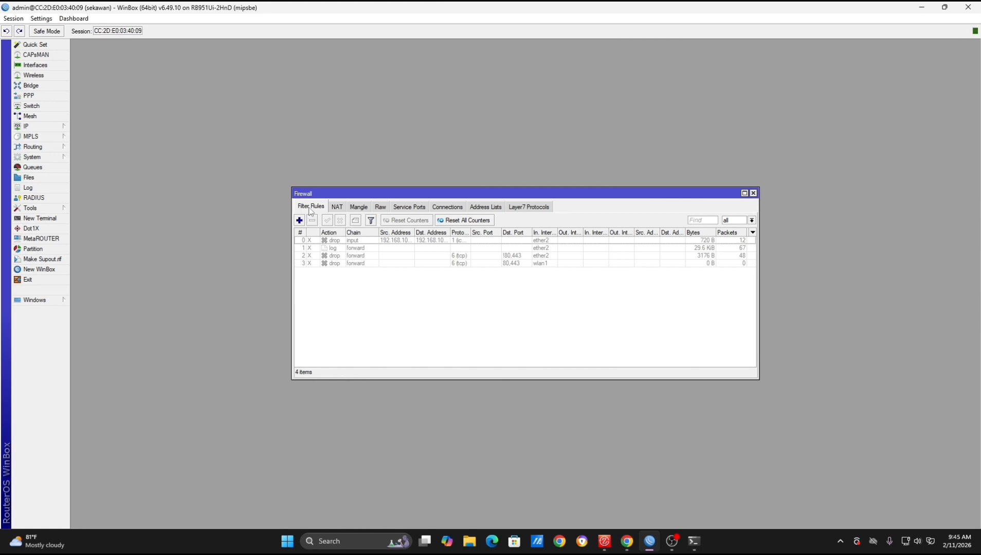
Enable the ether2 ICMP drop rule in the input chain and test it by pinging 192.168.100.1 from a Command Prompt
click(329, 240)
click(327, 220)
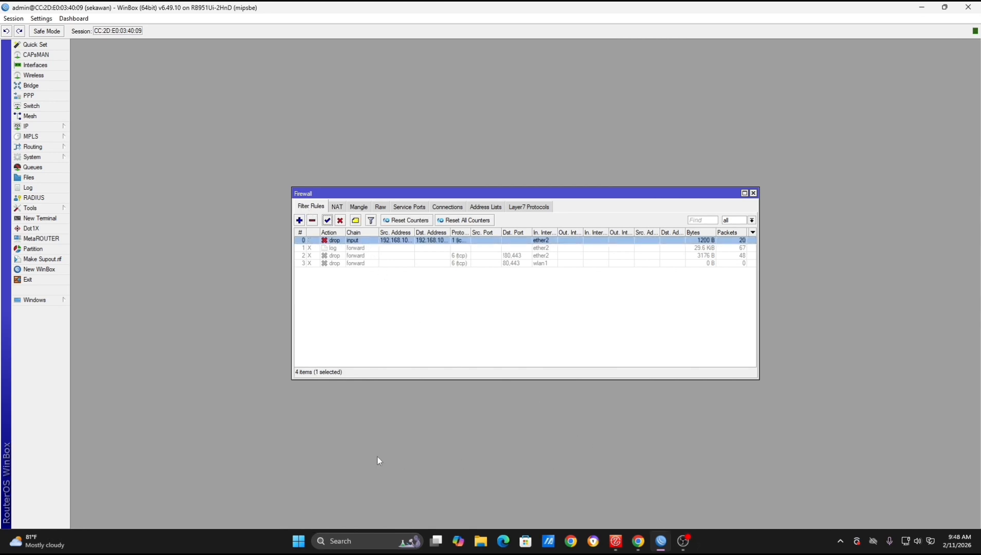
key(super+r)
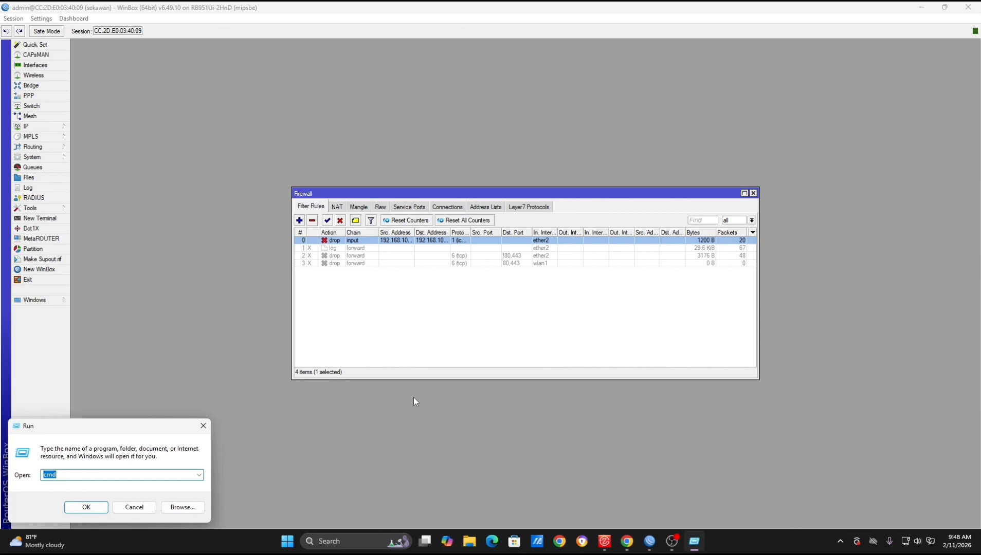
key(Escape)
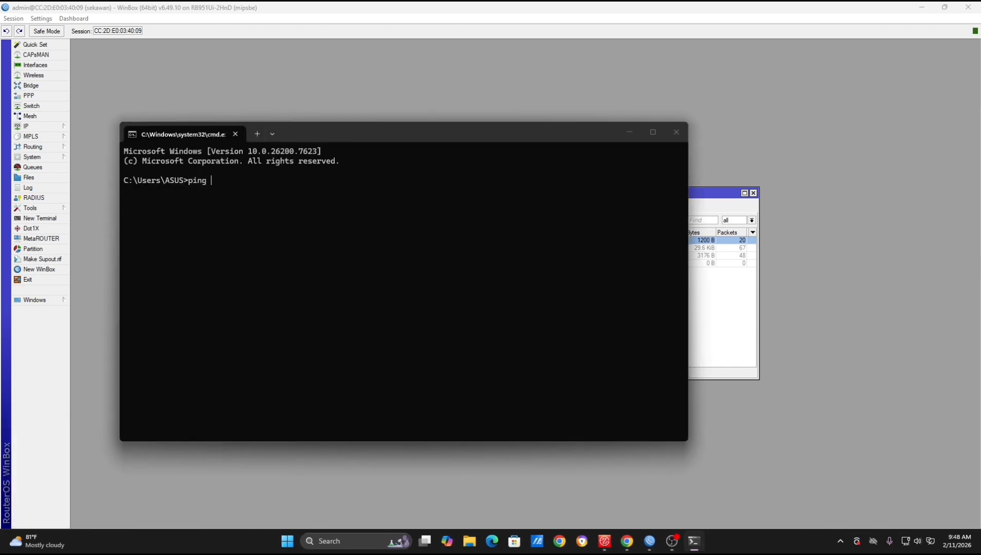
text(92.168.100.1)
key(Return)
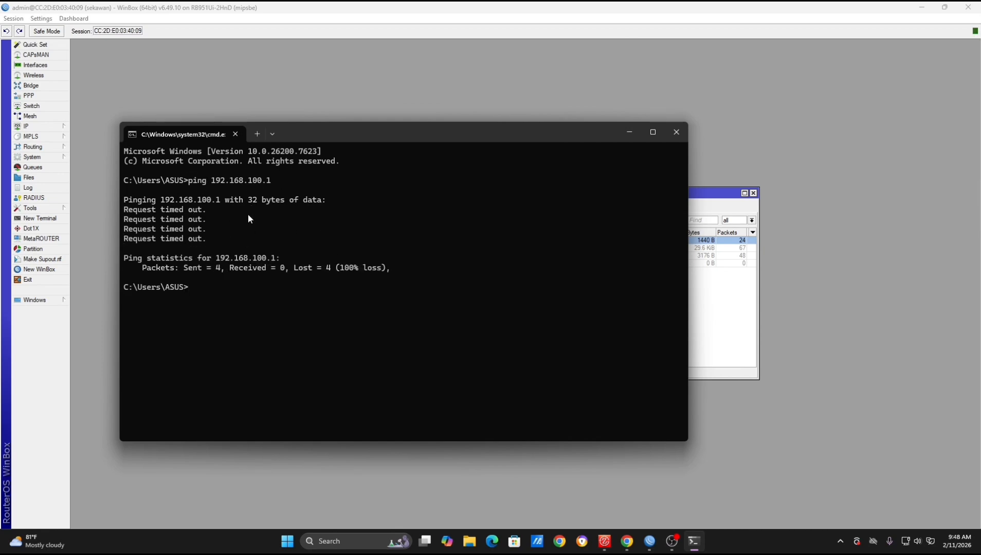
Disable the ether2 ICMP drop rule and repeat the ping to 192.168.100.1 in the Command Prompt
click(630, 133)
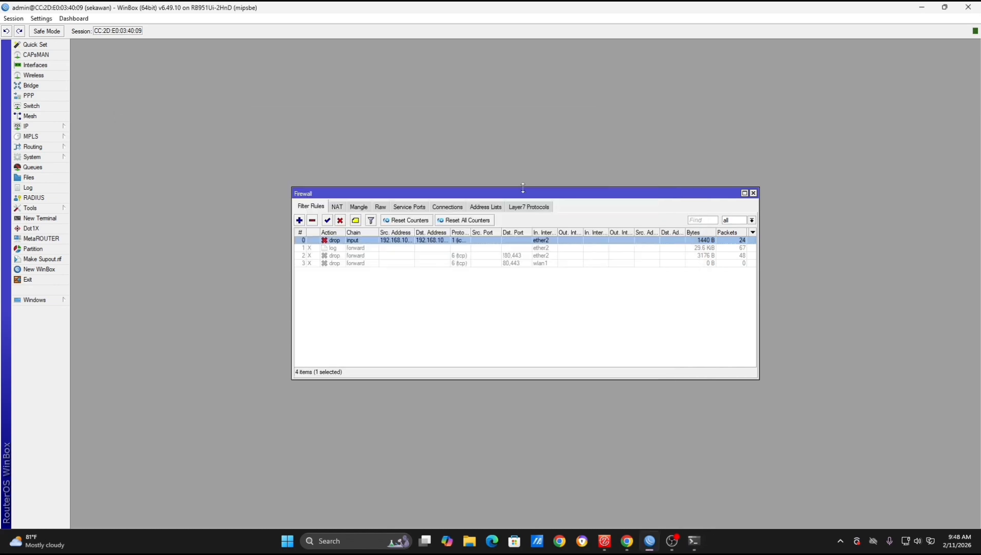
click(339, 221)
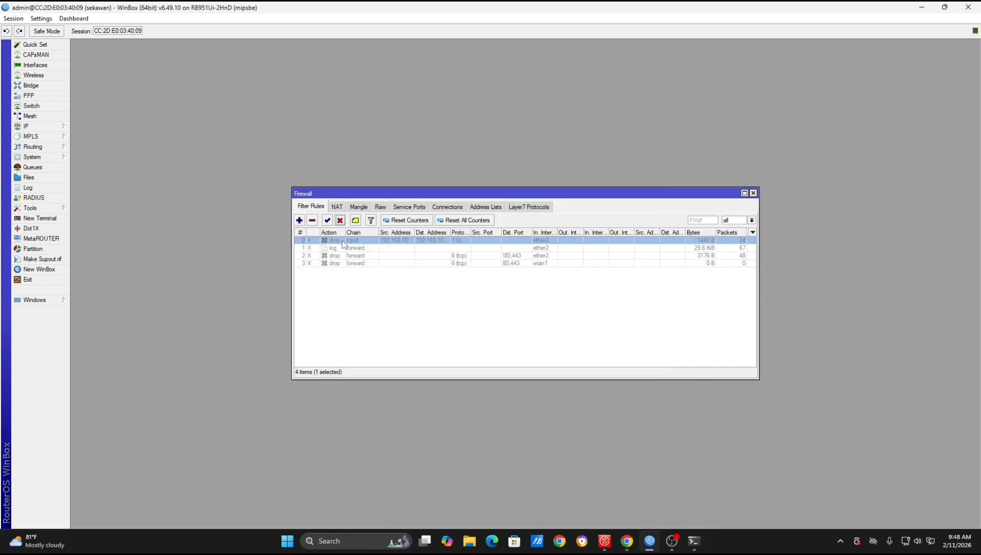
click(693, 541)
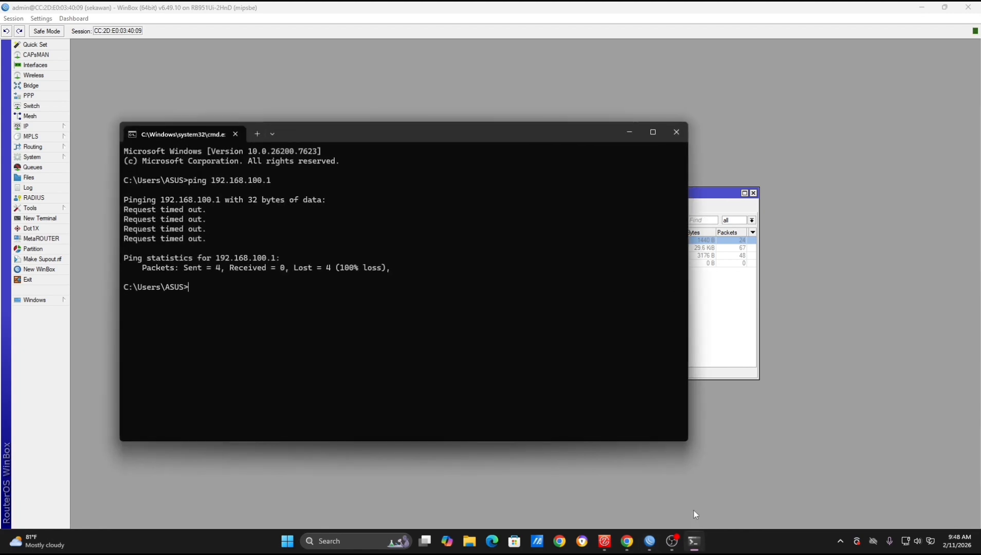
key(Up)
key(Return)
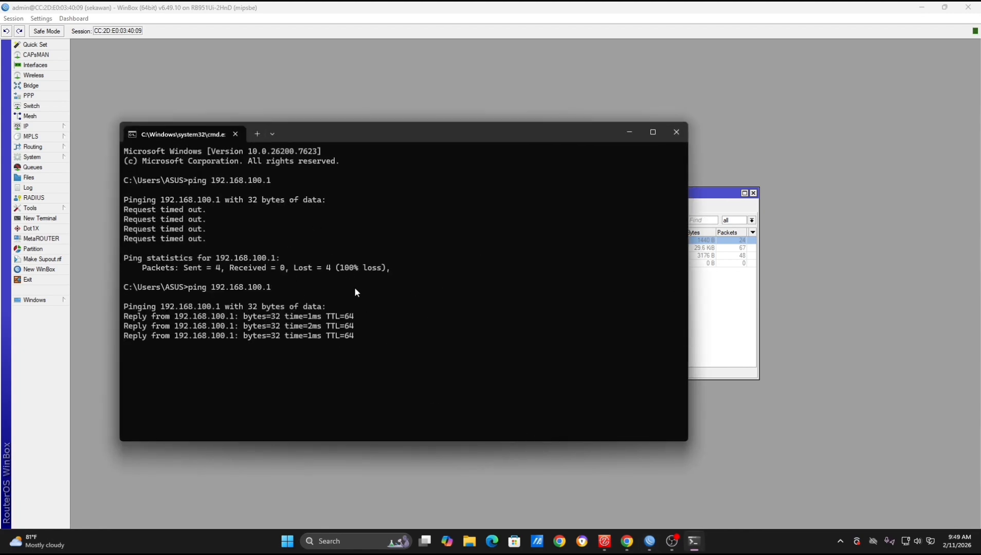
click(630, 132)
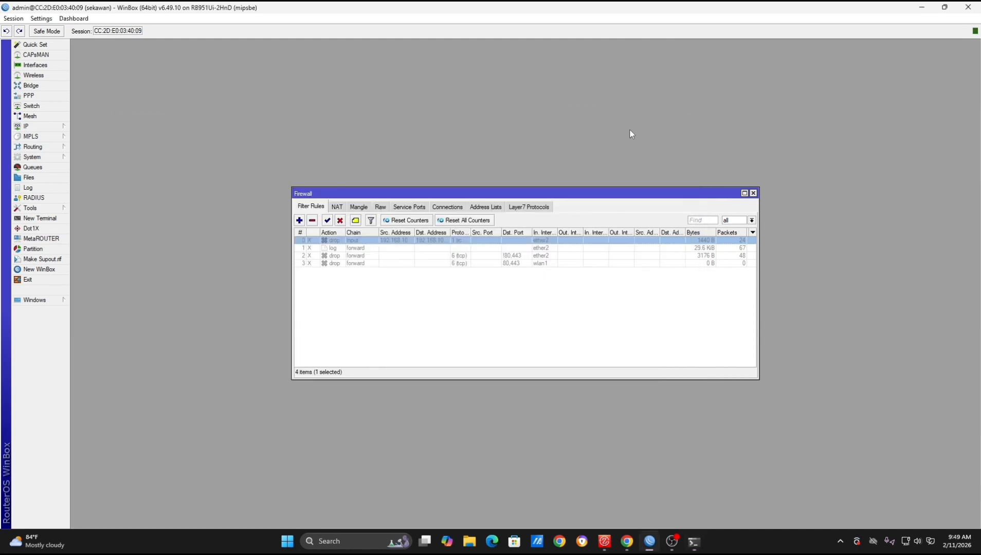
click(753, 194)
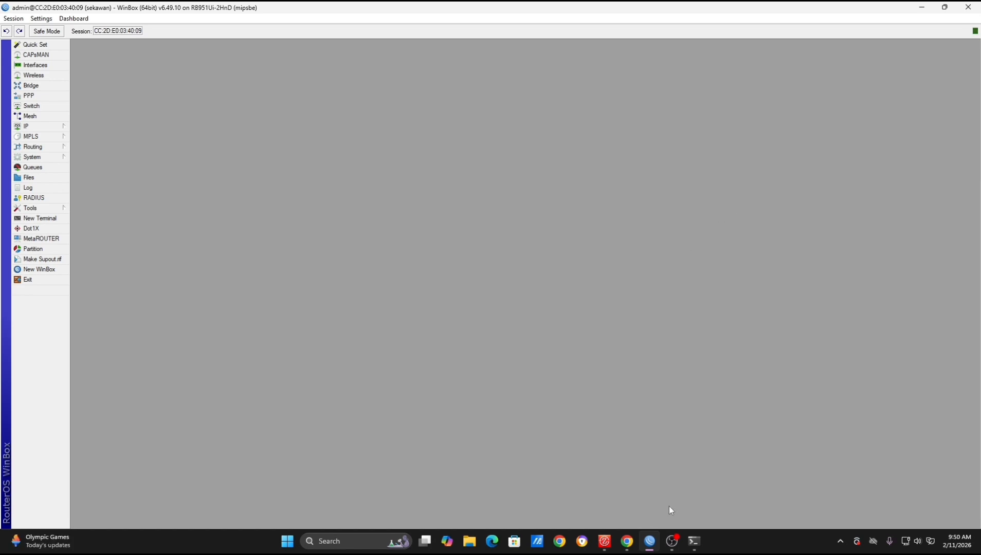
Switch to the browser's PDF and read requirement 13 about logging every access to the router
mouse_move(626, 541)
click(608, 503)
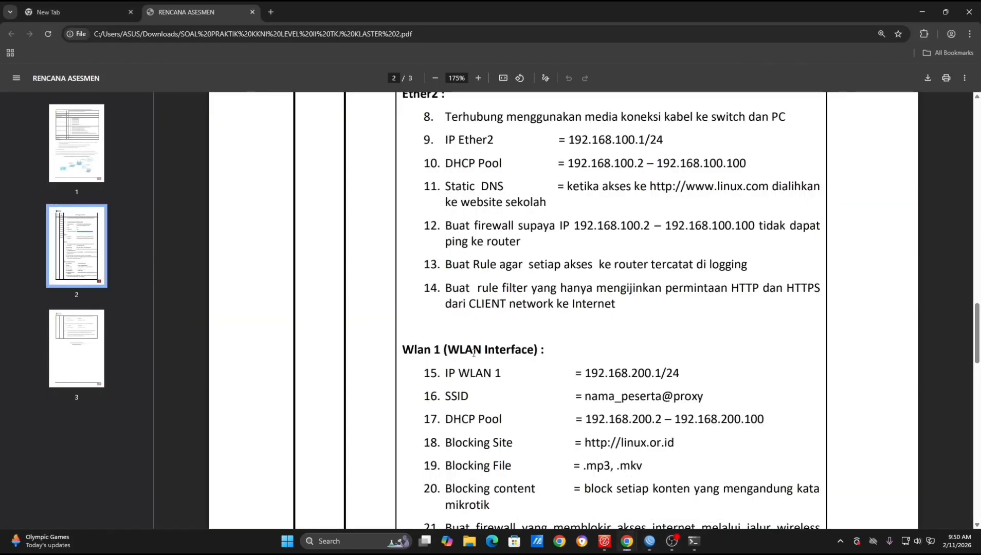
drag(430, 267, 769, 267)
click(751, 286)
Return to WinBox and enable the log rule in the forward chain for ether2 in the firewall filter rules
click(651, 541)
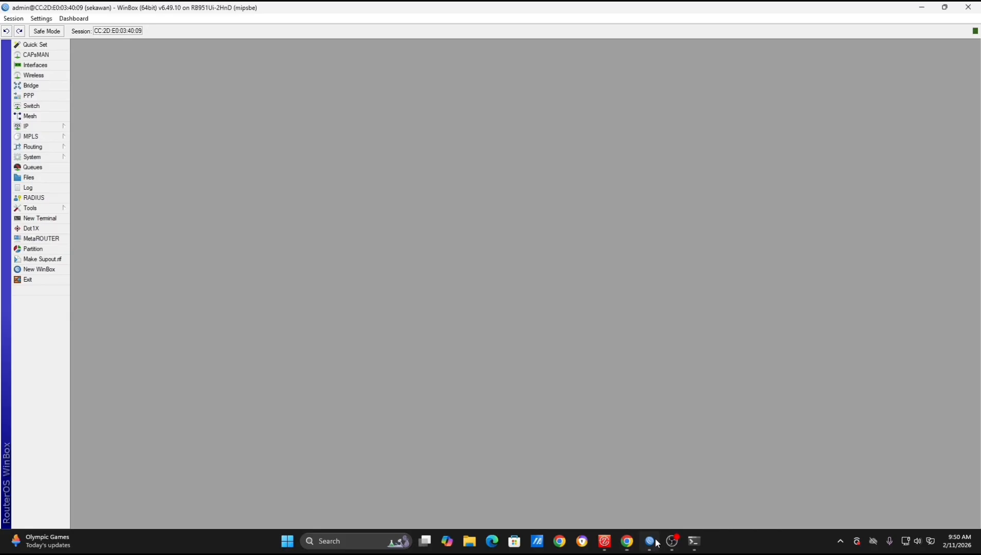
click(50, 128)
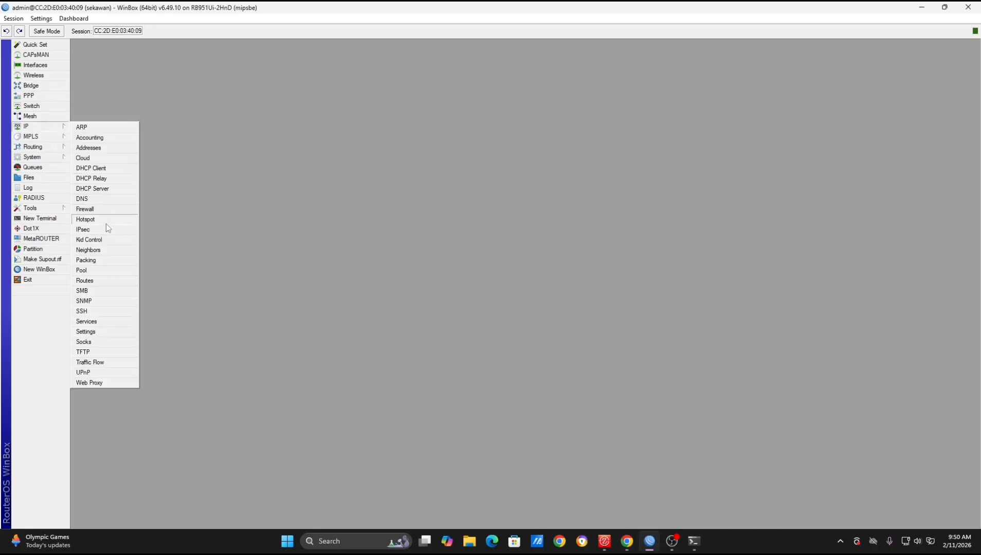
click(104, 209)
click(371, 249)
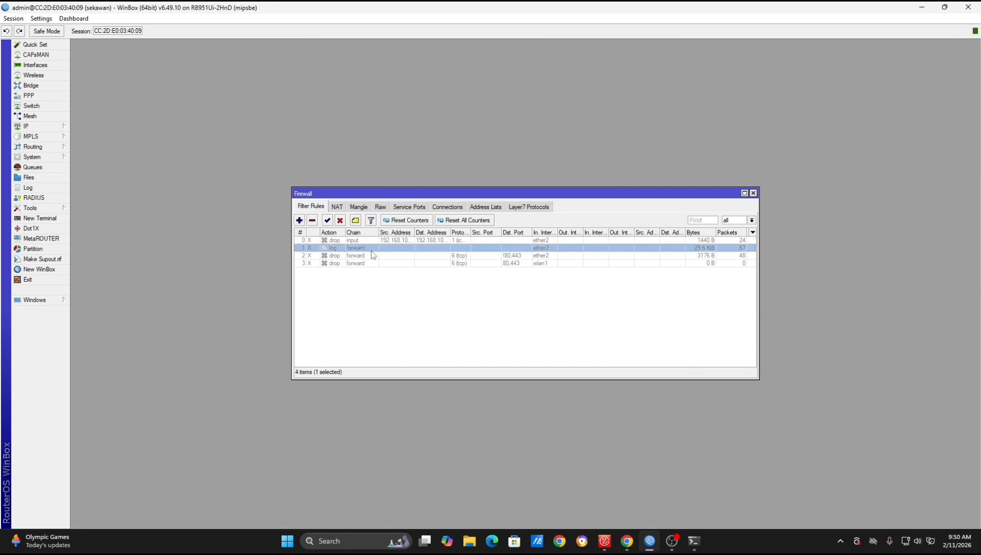
click(331, 224)
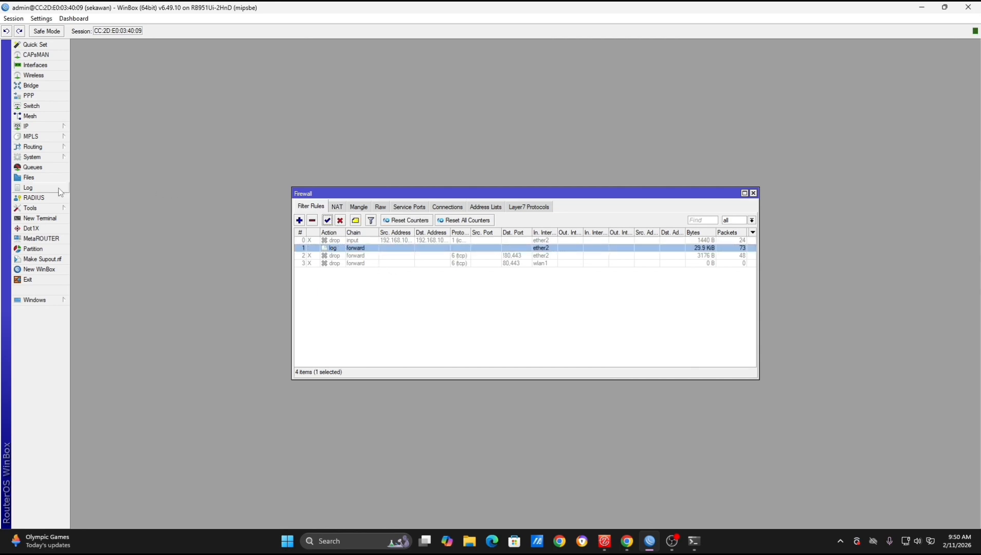
Check the router log for ether2 forward entries, and disable the ether2 log rule
click(42, 187)
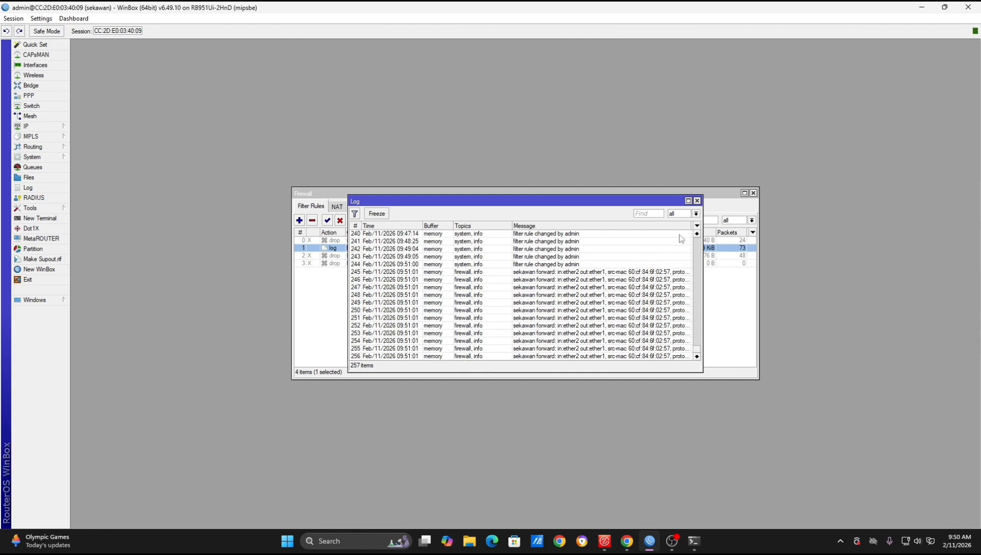
click(696, 201)
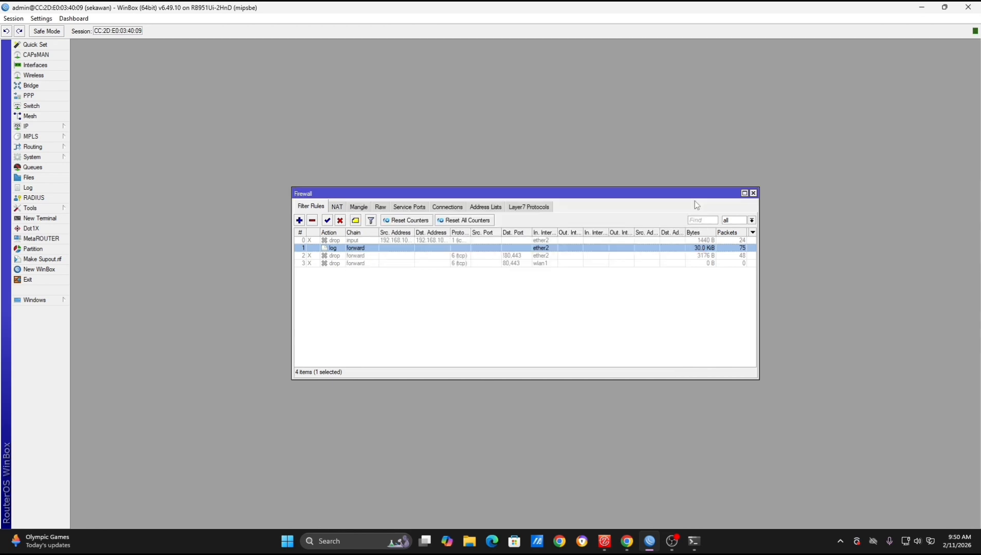
click(342, 220)
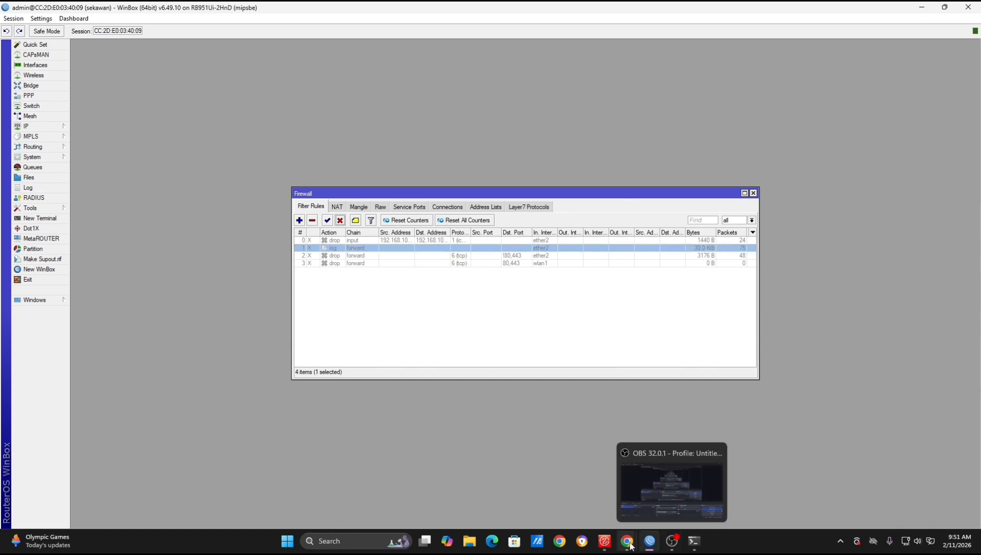
Switch to the browser's PDF and read requirement 14 about allowing only HTTP and HTTPS requests from the client network
mouse_move(626, 541)
click(586, 494)
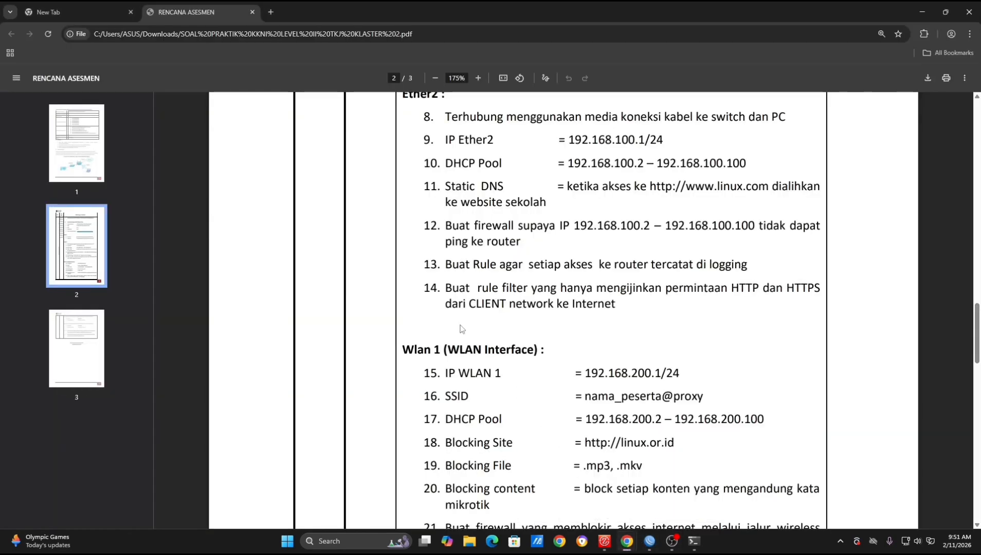
drag(425, 289, 625, 310)
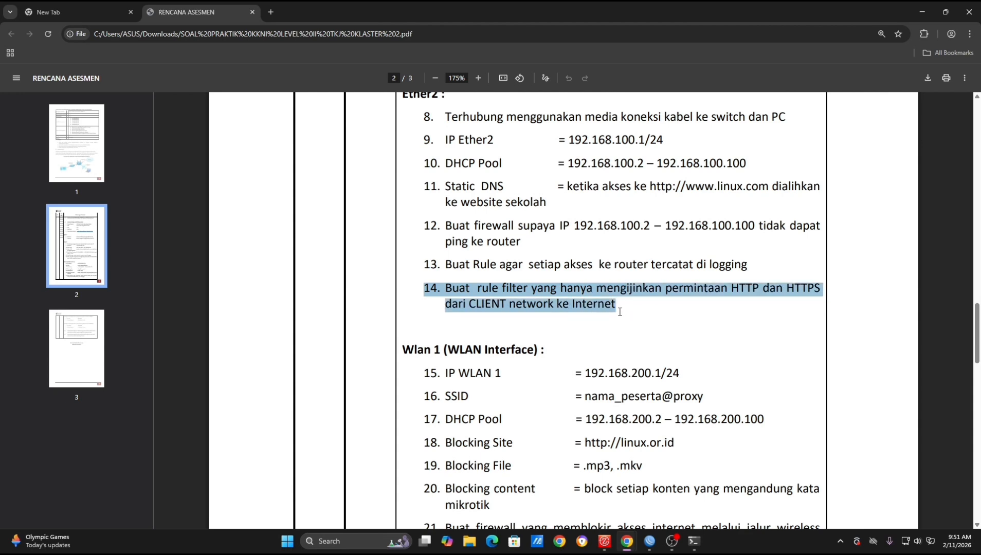
click(623, 309)
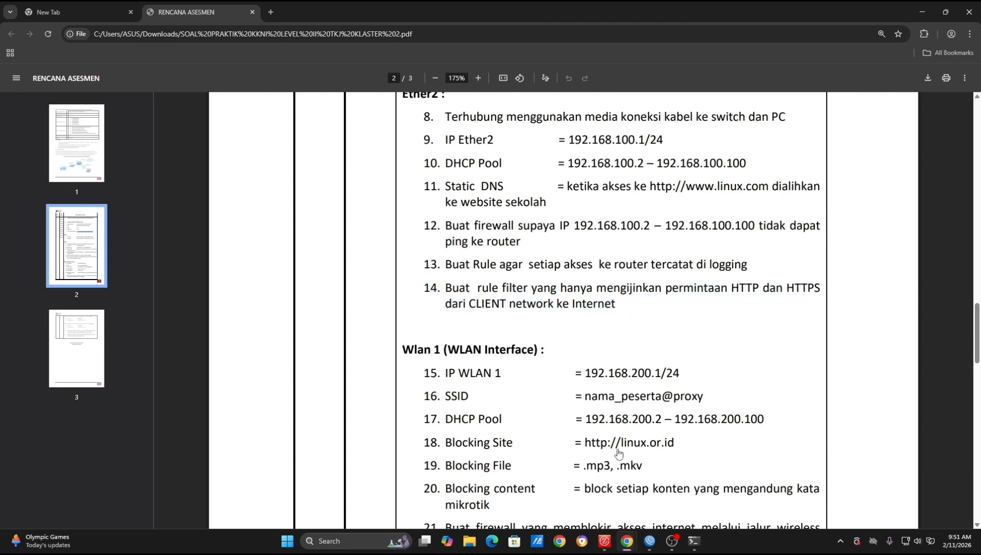
Return to WinBox and enable the ether2 TCP forward drop rule with destination port !80,443
click(647, 540)
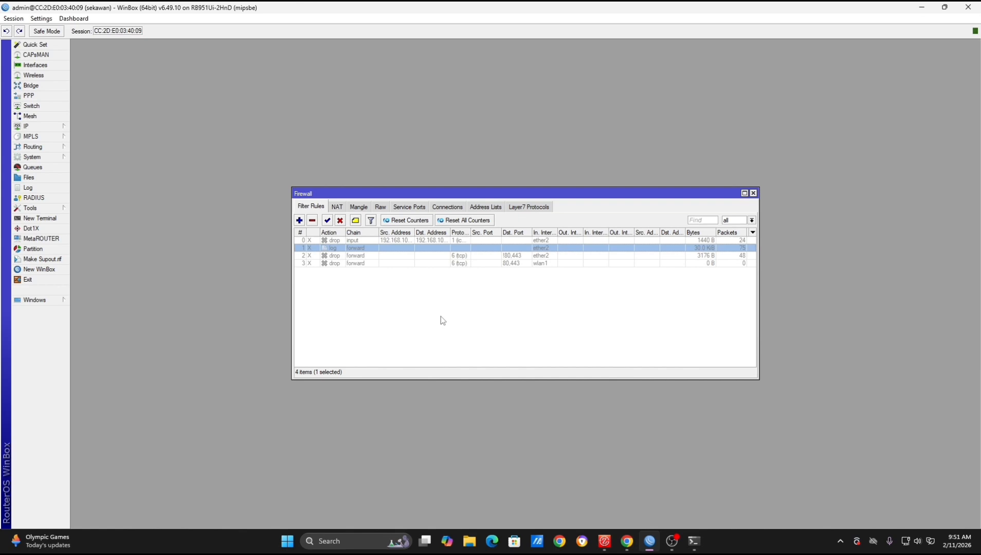
click(360, 257)
click(327, 220)
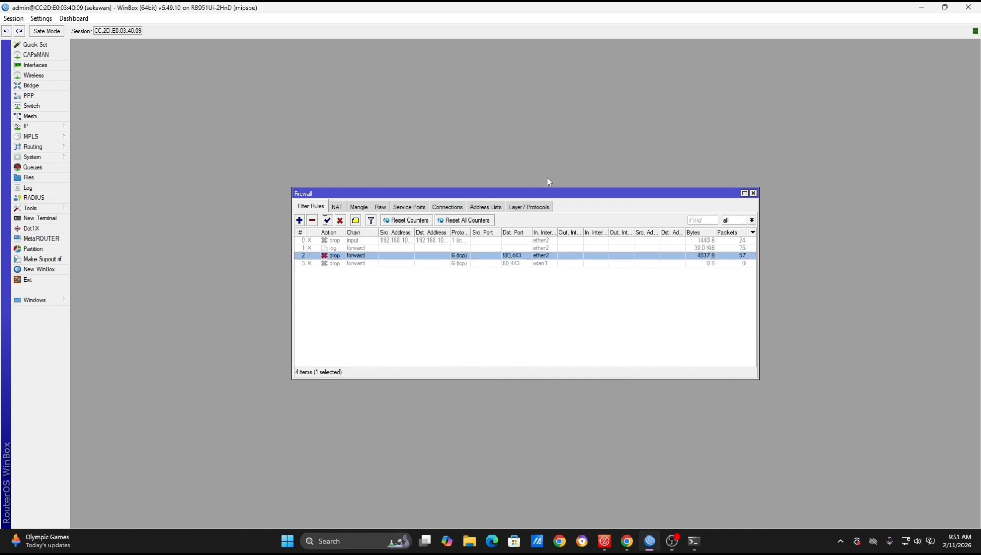
Switch to a new Chrome window, search for "politeknik surabaya" and load pens.ac.id from the results to test web access
mouse_move(649, 540)
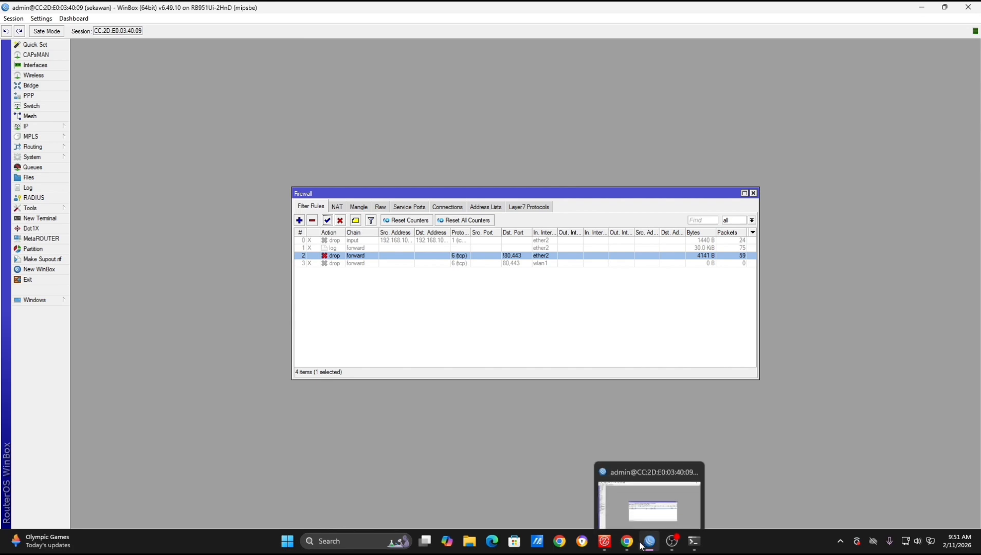
click(561, 542)
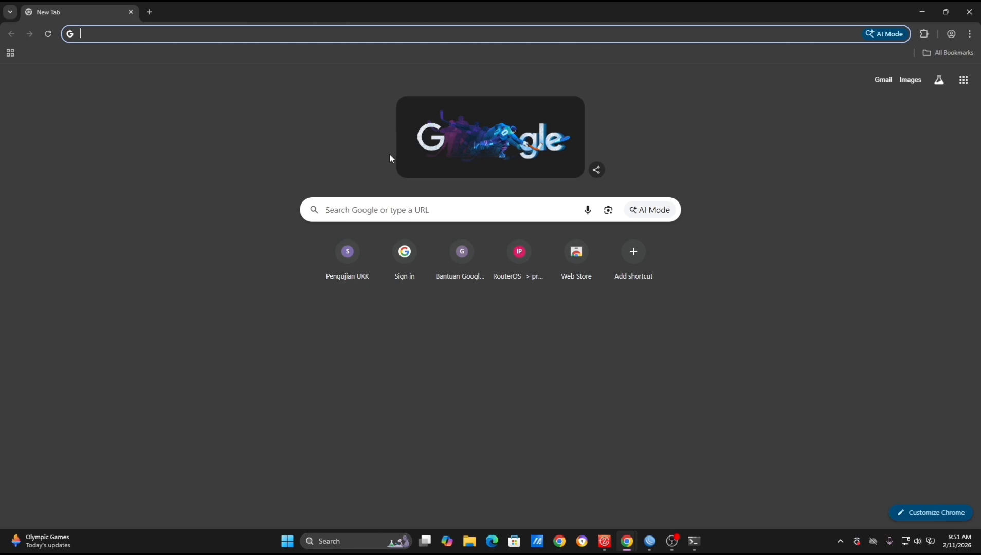
text(po)
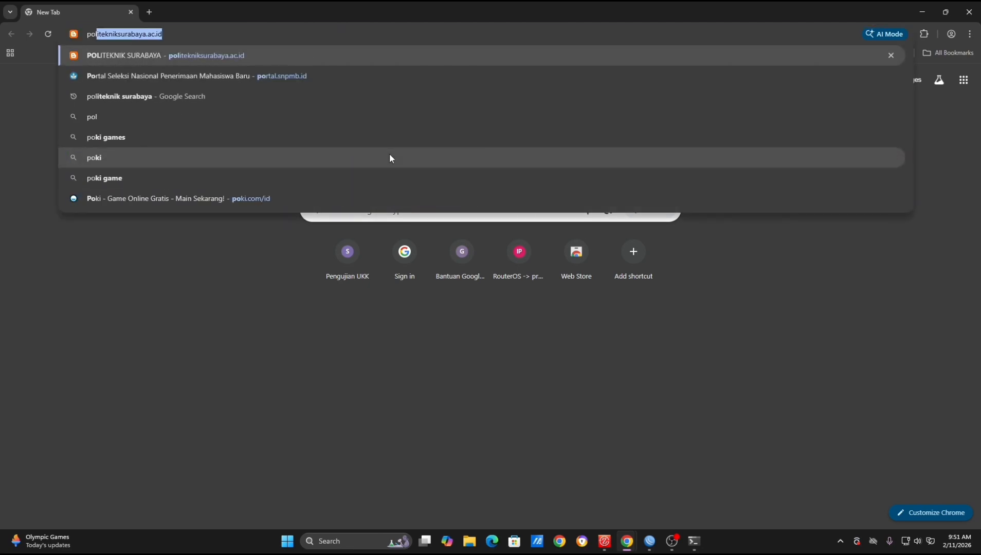
text(liteknik)
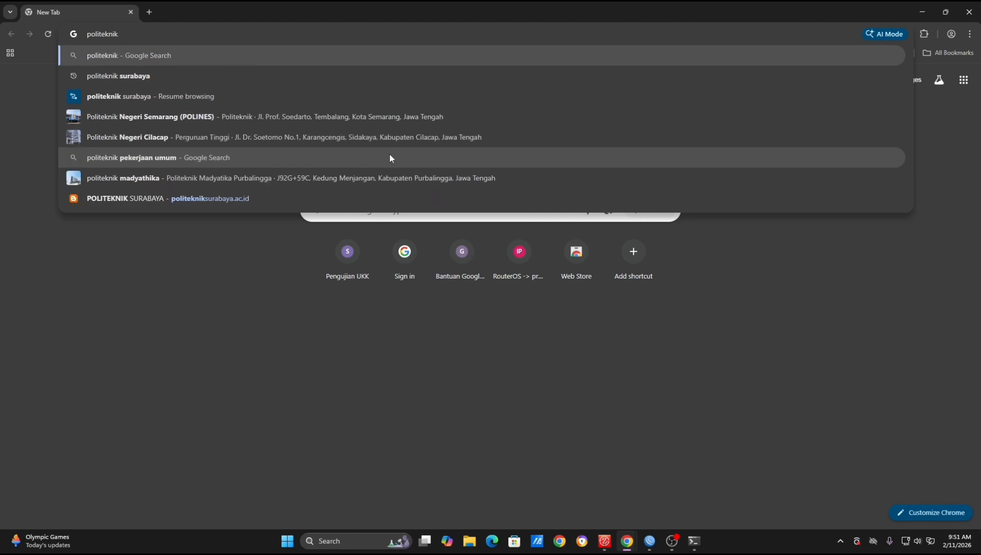
text( surabaya)
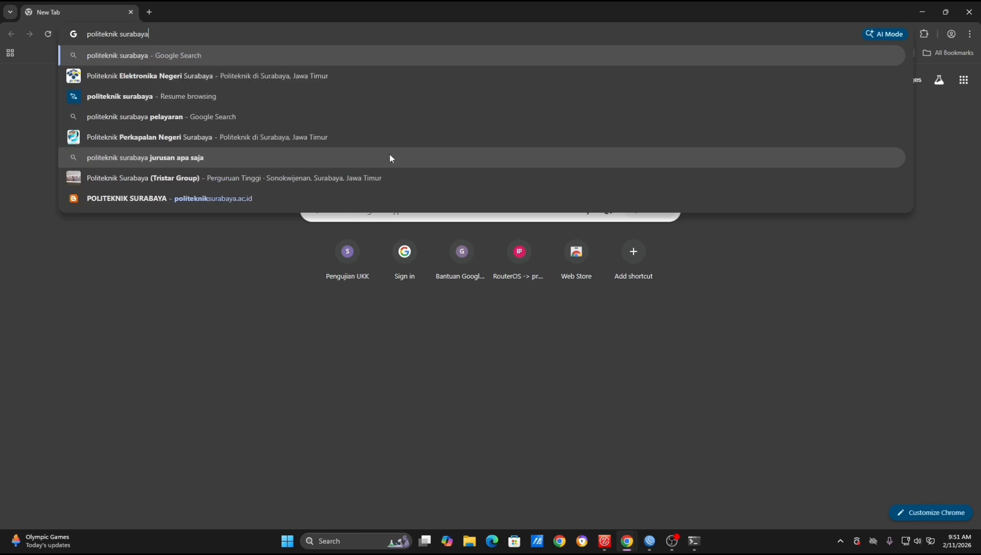
key(Return)
scroll(208, 295, down, 1)
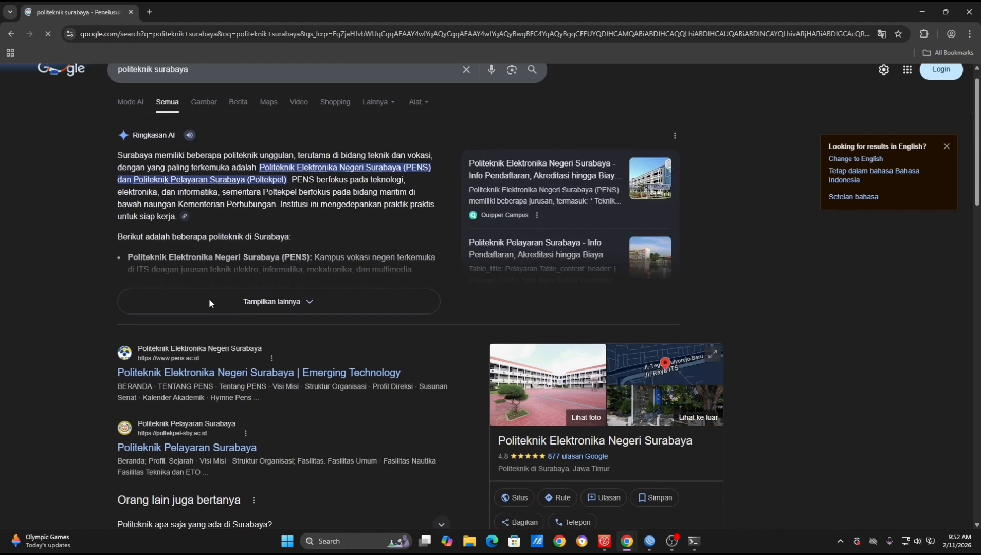
scroll(209, 300, down, 2)
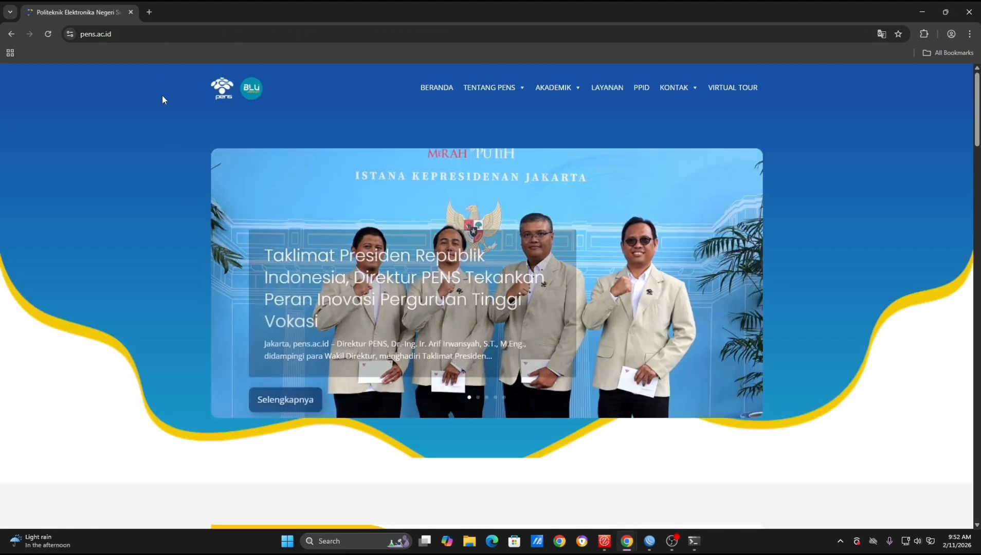
Search for "politeknik surabaya" again in a new browser tab
click(147, 13)
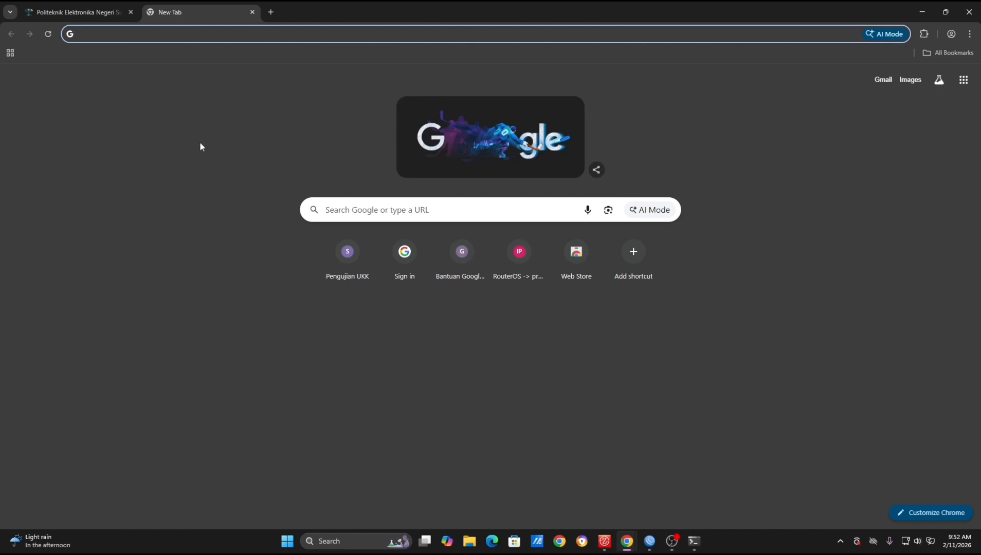
text(pol)
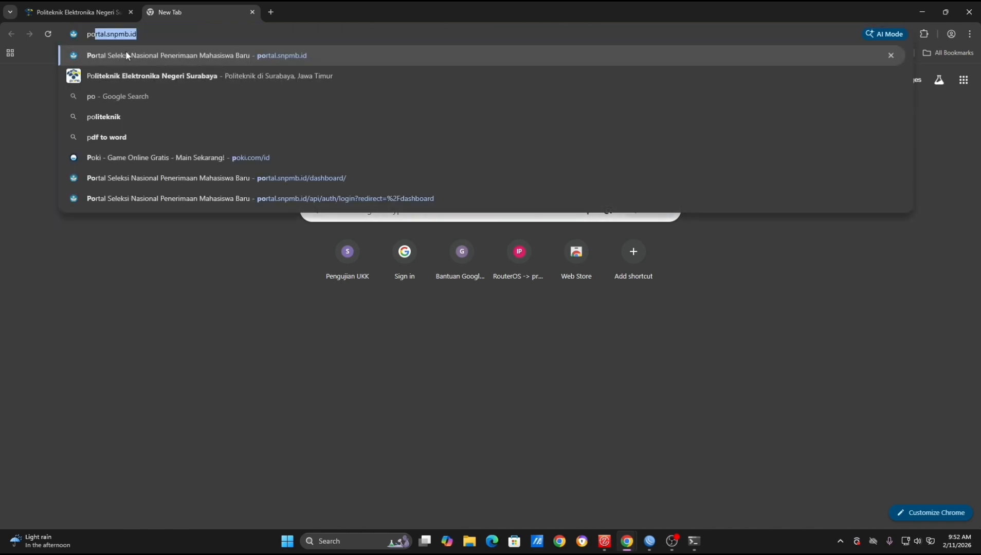
text(itekni)
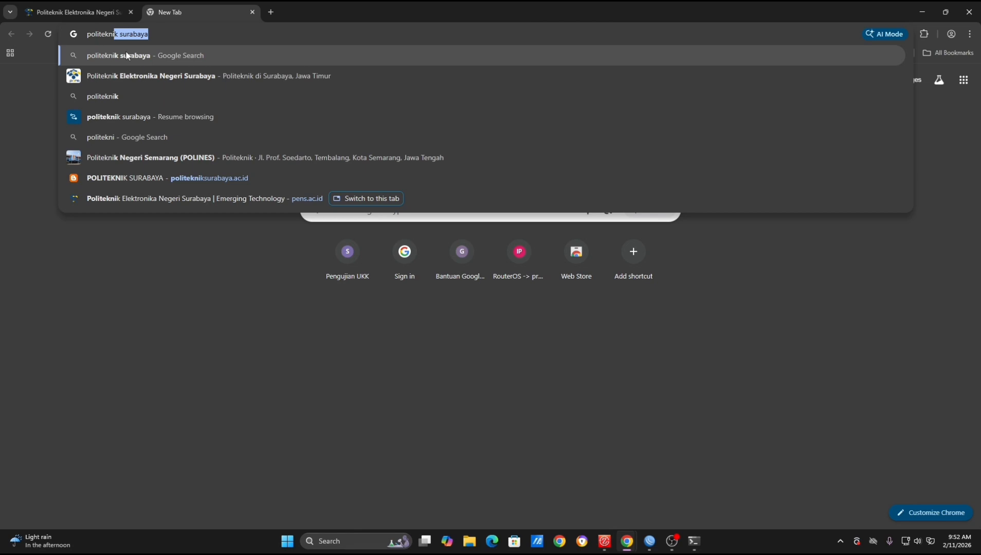
text(k surabaya)
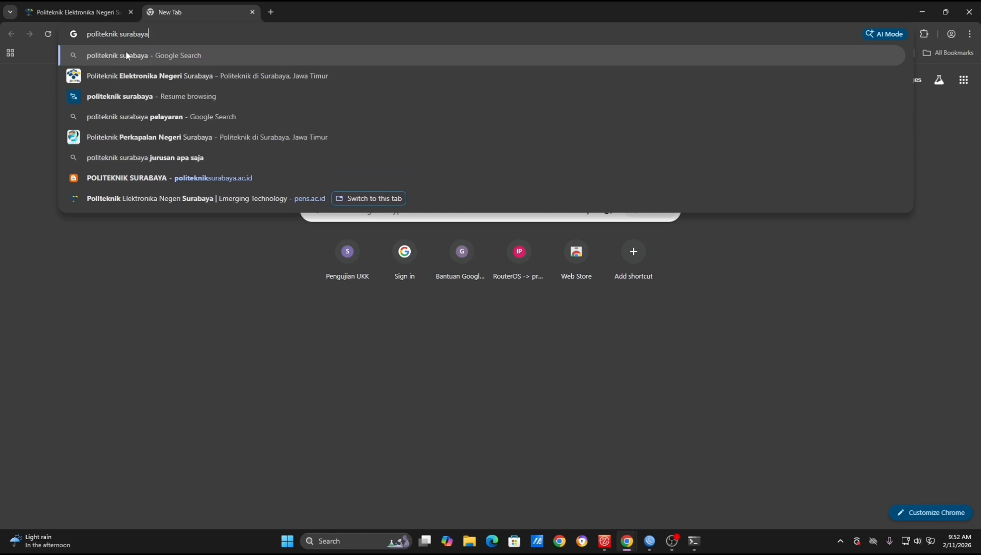
key(Return)
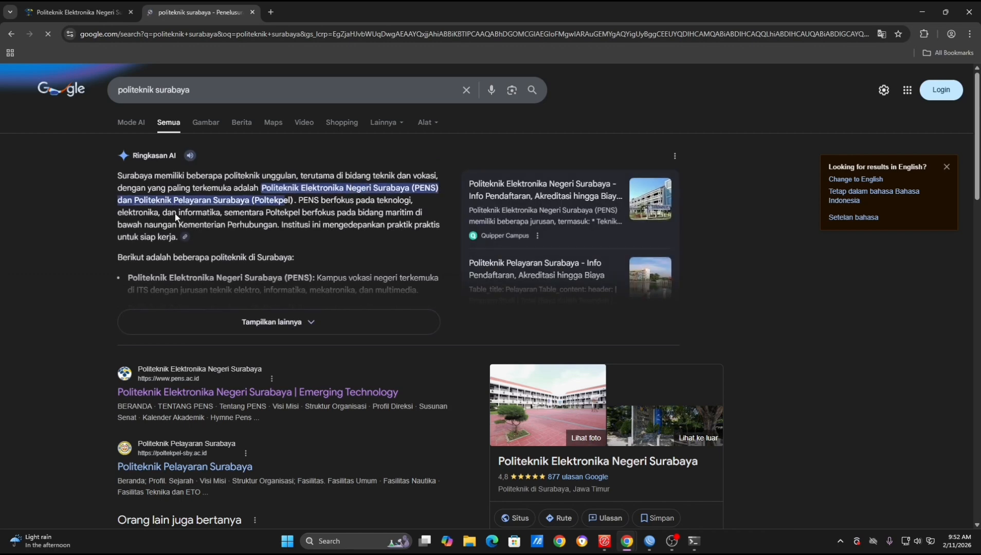
Open the politekniksurabaya.ac.id site from the search results to test HTTP access
scroll(184, 245, down, 6)
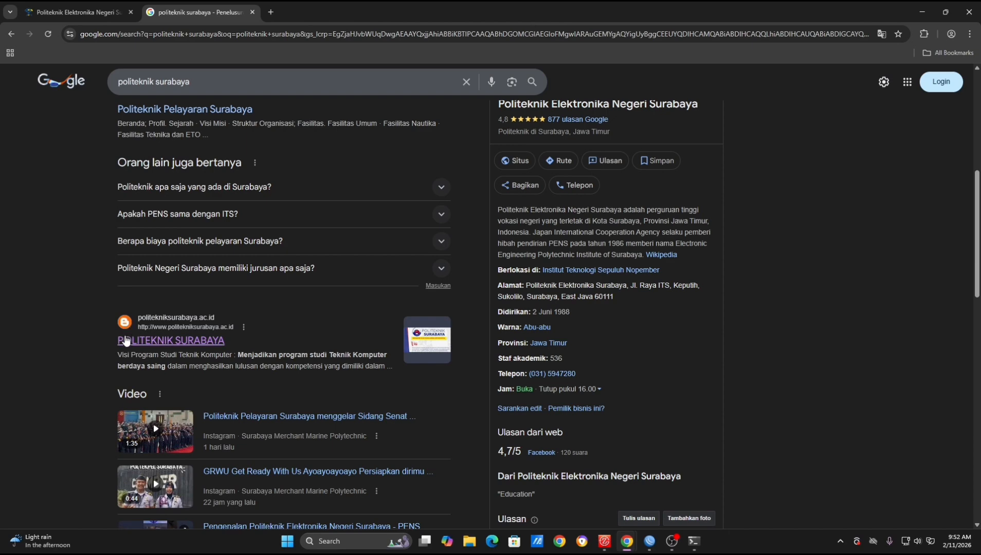
click(155, 340)
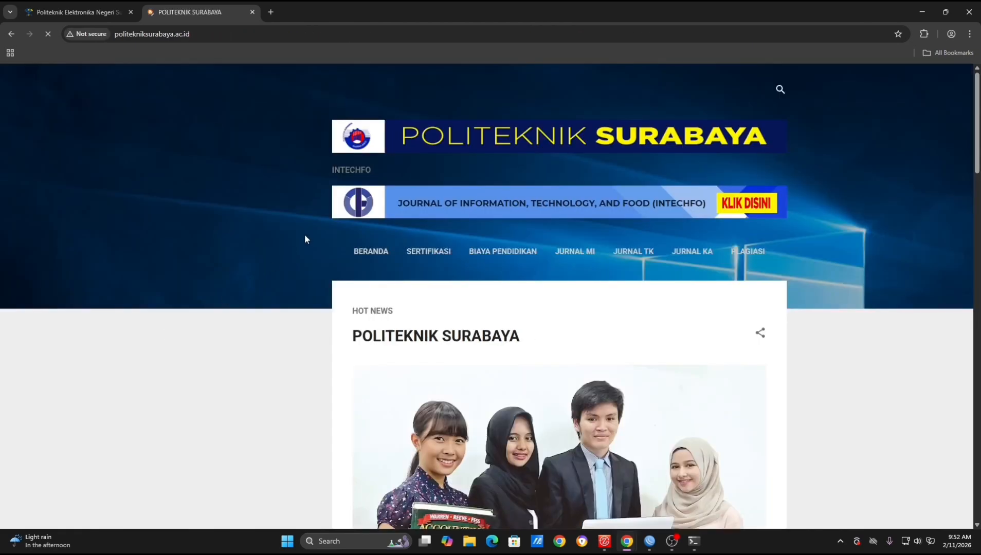
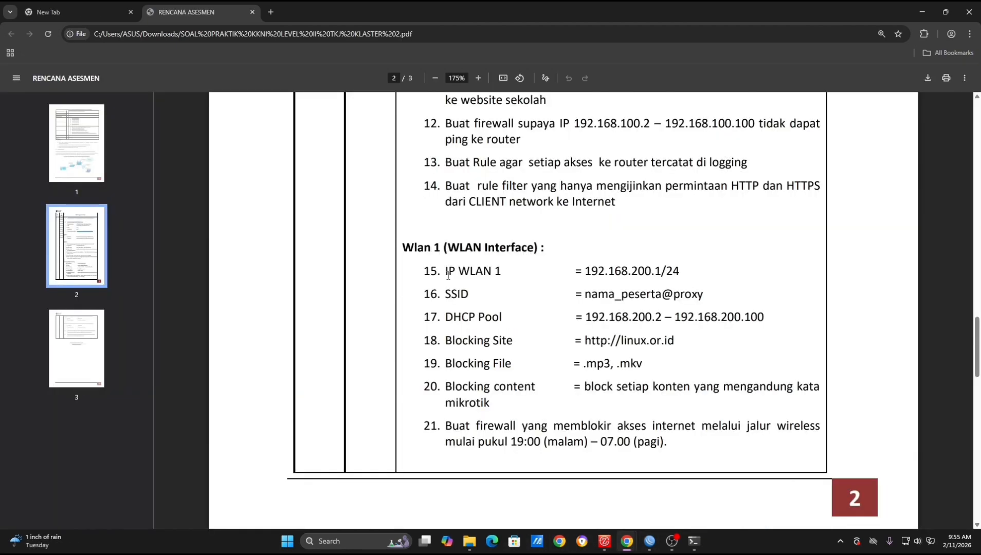
Read requirement 15 in the assignment PDF about the WLAN 1 IP address
drag(448, 275, 706, 274)
click(706, 274)
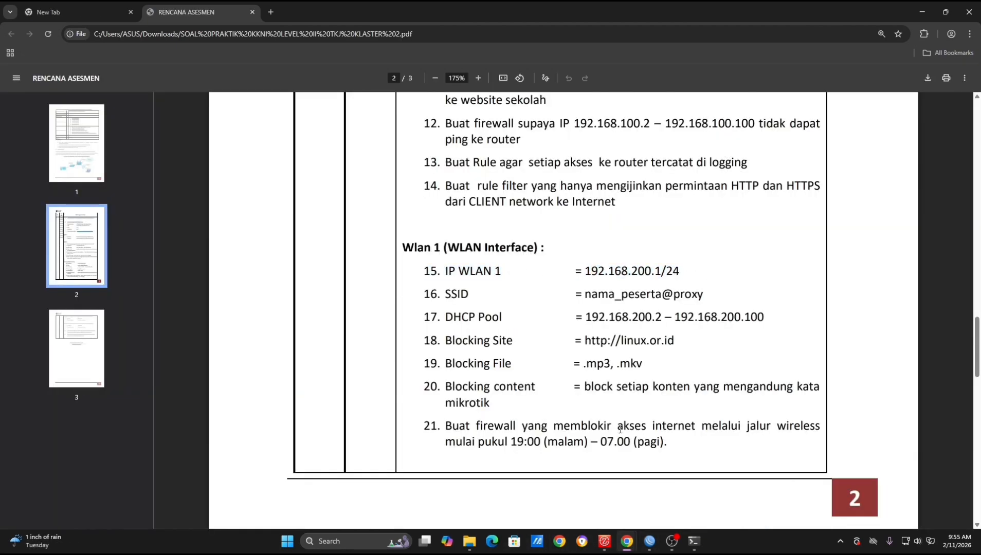
Switch to WinBox, disable the ether2 TCP forward drop rule with destination port !80,443, and close the firewall list
click(650, 544)
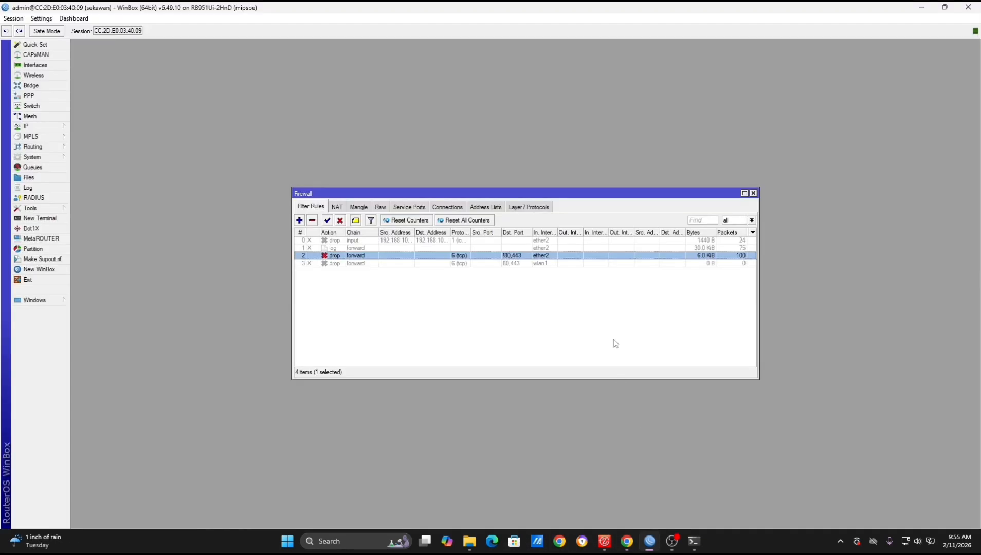
click(340, 219)
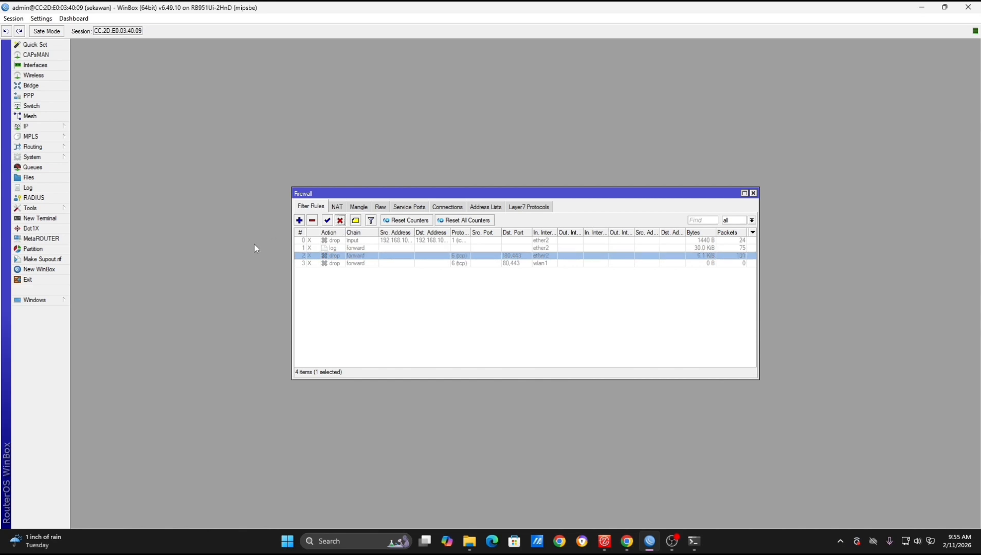
key(Escape)
Check the wlan1 entry in the router's IP address list against requirement 15, leaving it unmodified
click(26, 126)
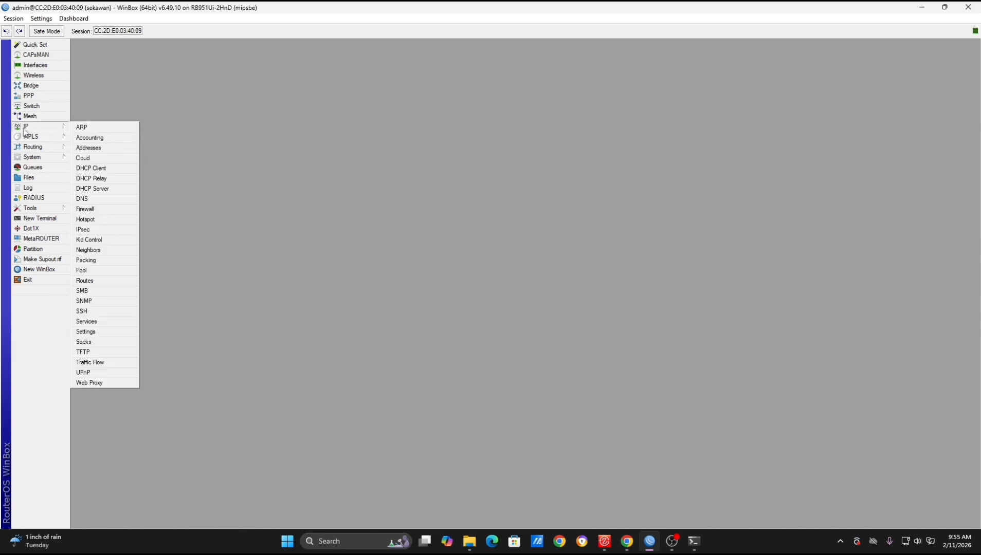
click(94, 150)
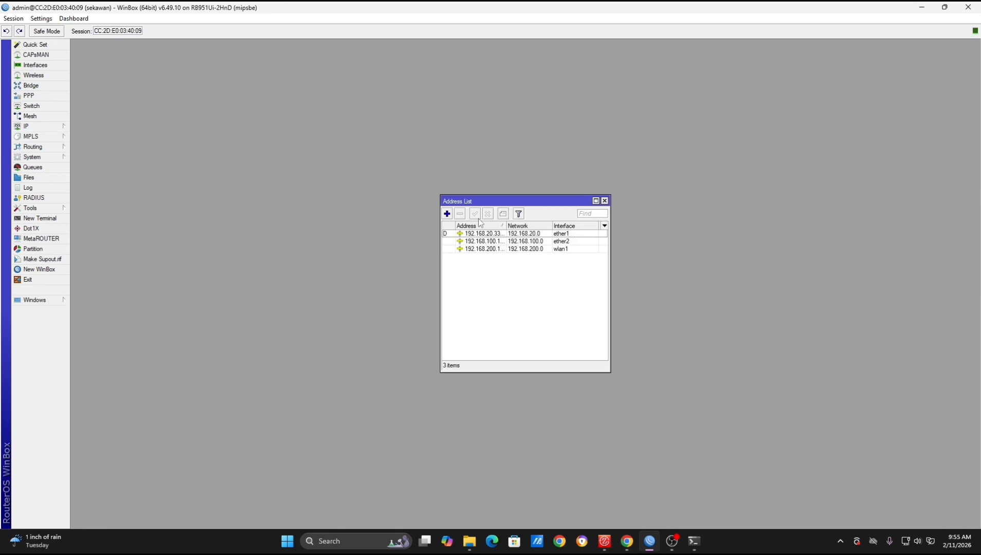
double_click(496, 249)
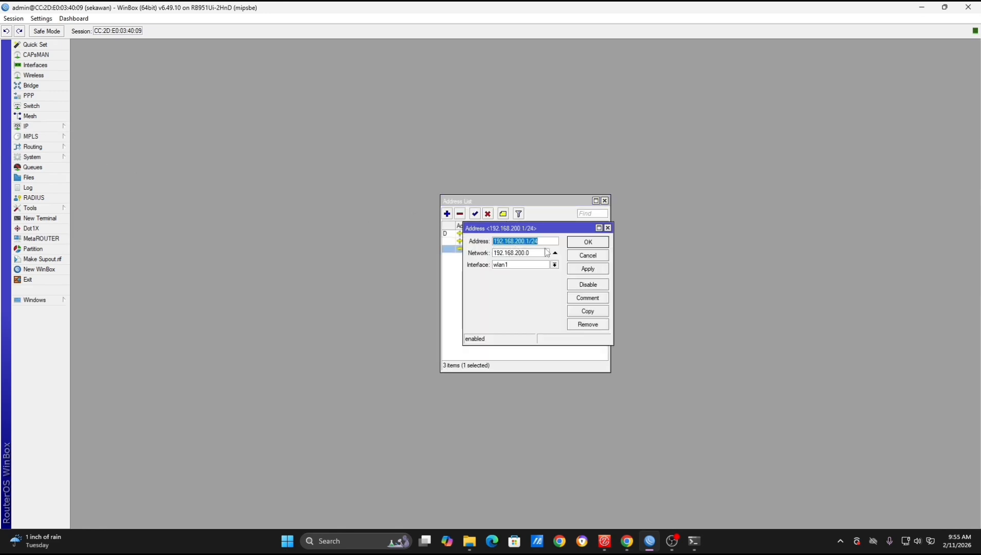
click(585, 255)
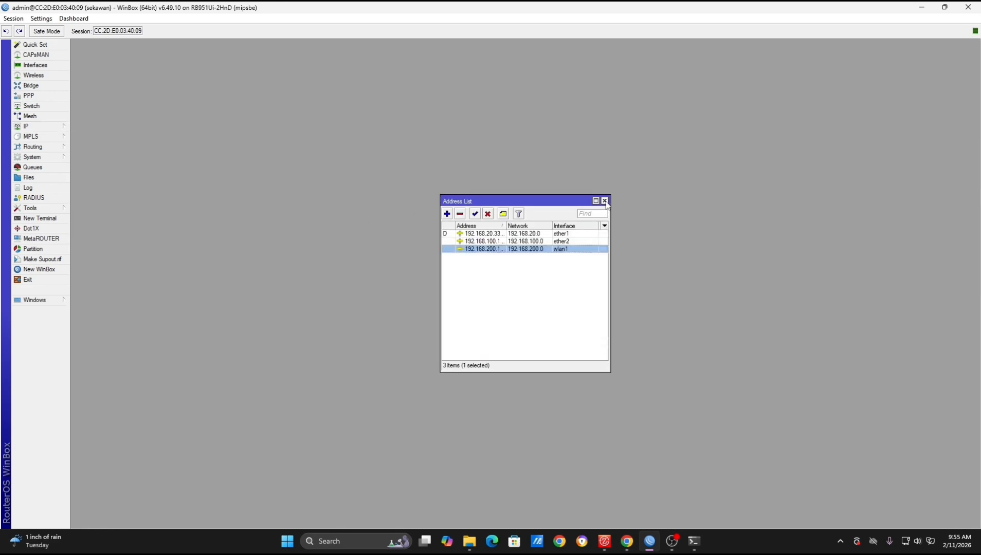
click(605, 201)
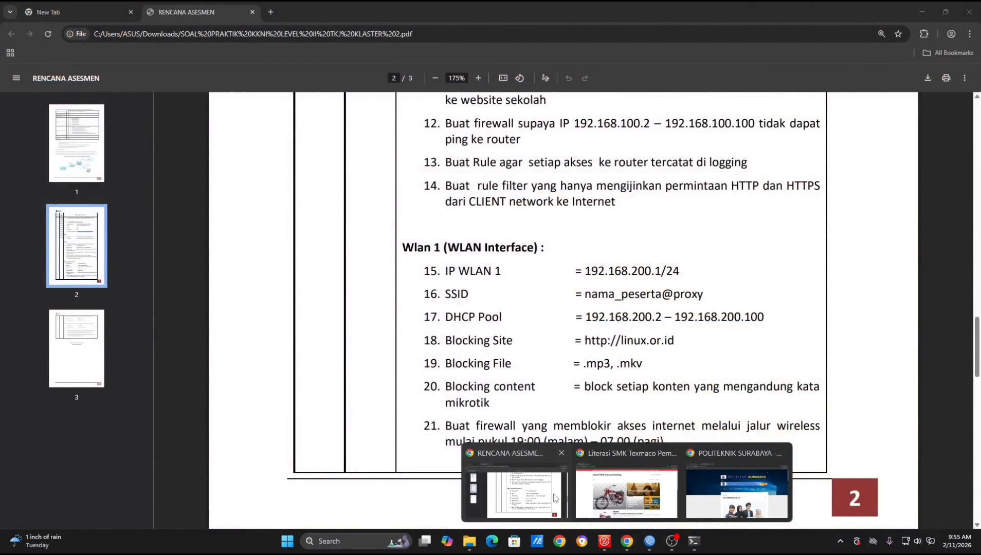
Switch to the browser's PDF and read requirement 16 about the WLAN SSID
click(514, 486)
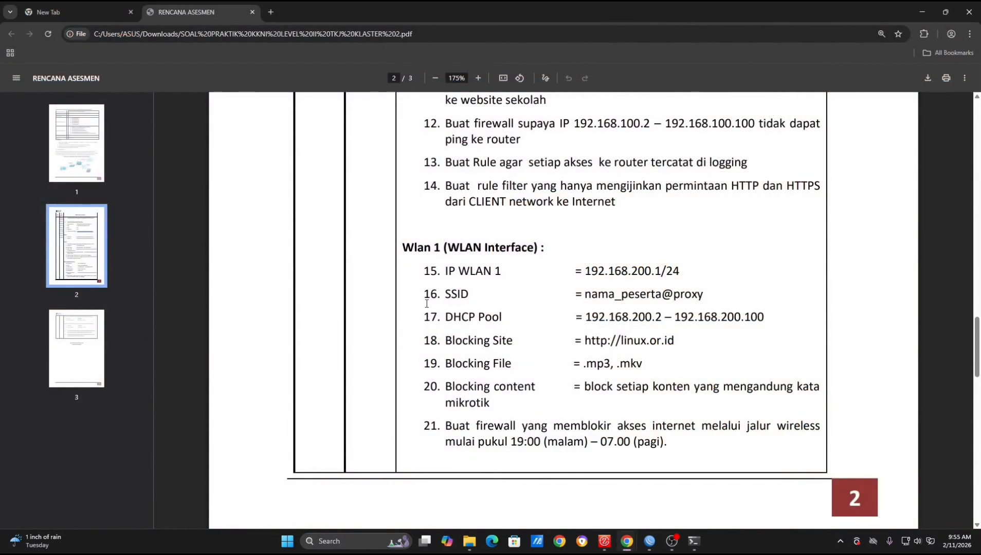
drag(426, 303, 725, 295)
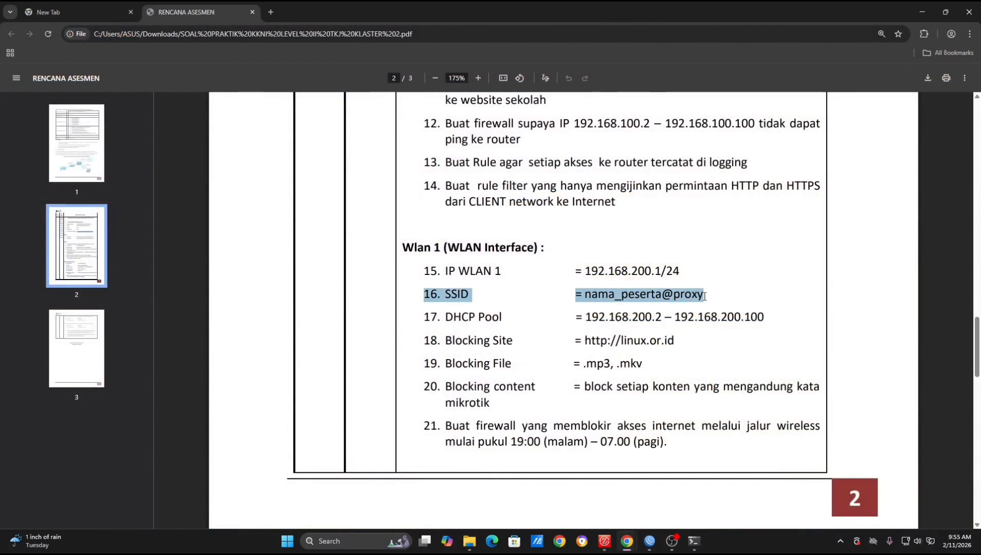
click(704, 296)
Return to WinBox and review the default wireless security profile and wlan1's wireless settings, including its SSID
click(649, 541)
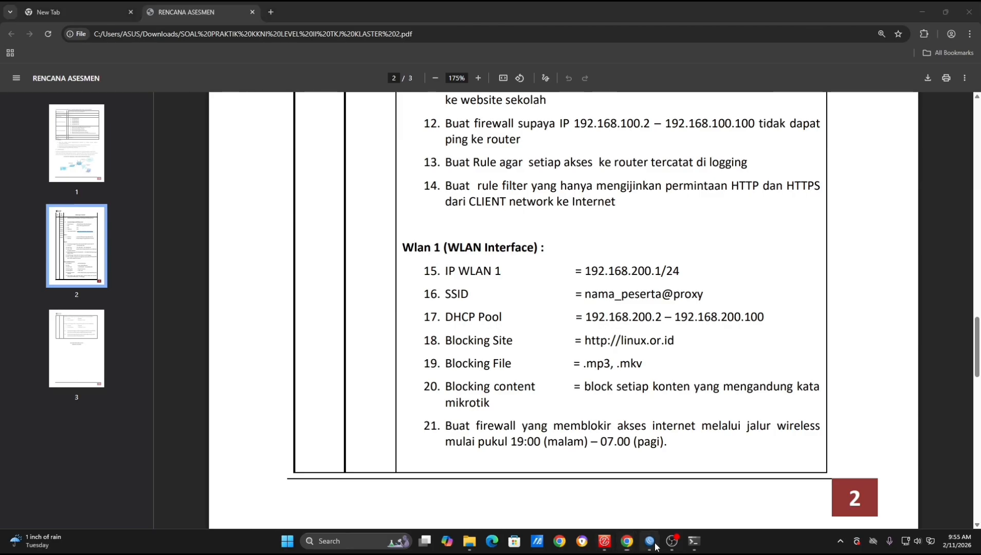
click(35, 127)
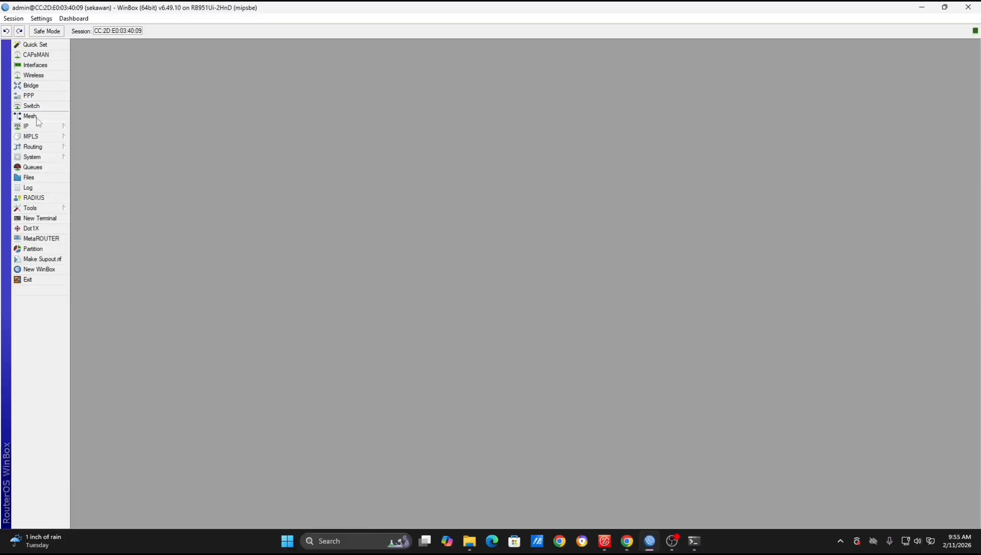
click(35, 76)
double_click(150, 241)
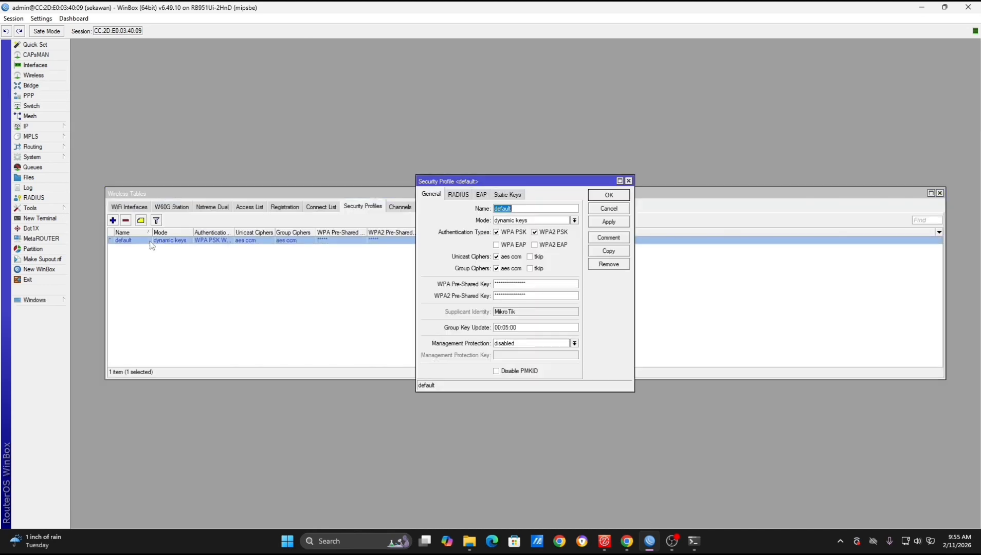
click(131, 207)
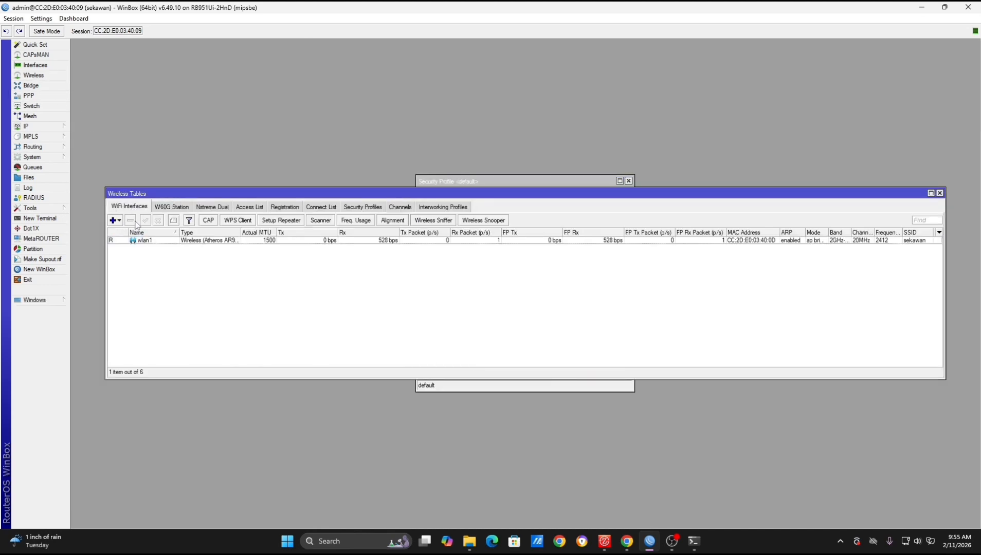
double_click(142, 240)
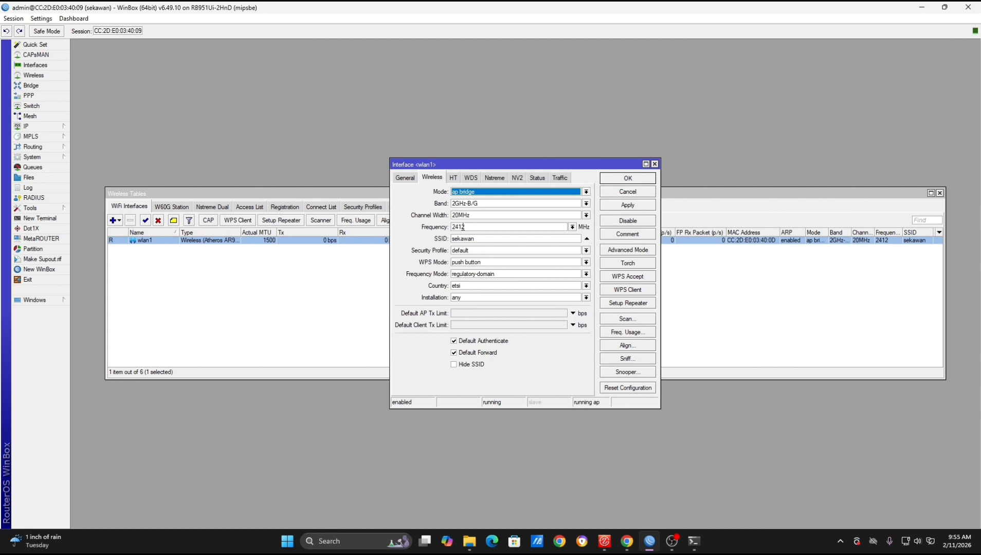
click(223, 278)
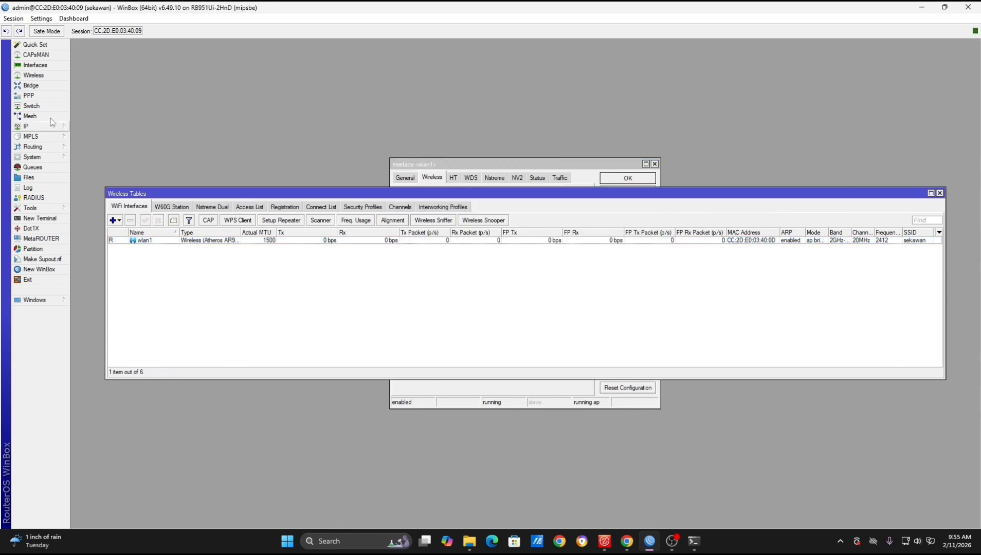
key(Escape)
key(Escape)
key(Escape)
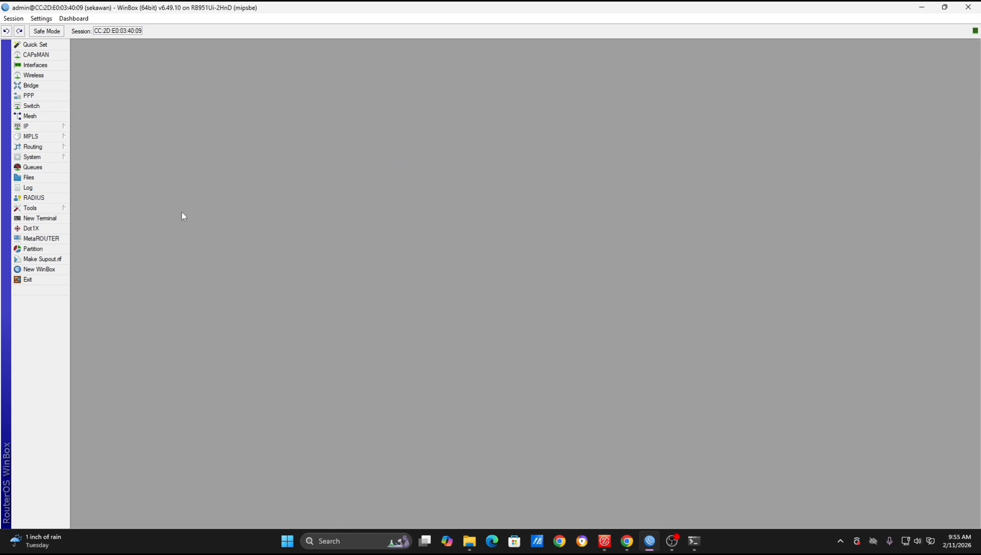
Switch to the browser's PDF and read requirement 17 about the WLAN DHCP pool
mouse_move(627, 542)
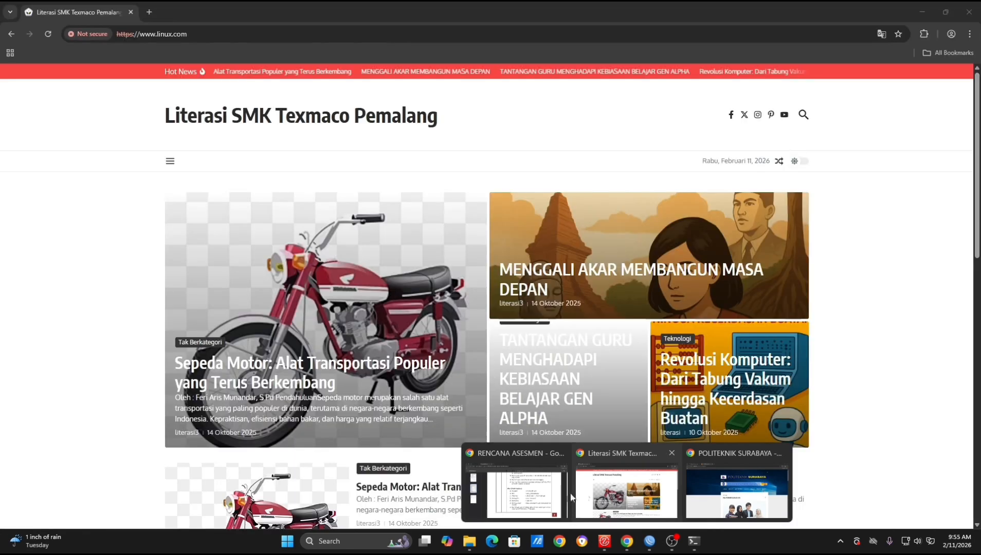
click(534, 488)
drag(443, 328, 776, 329)
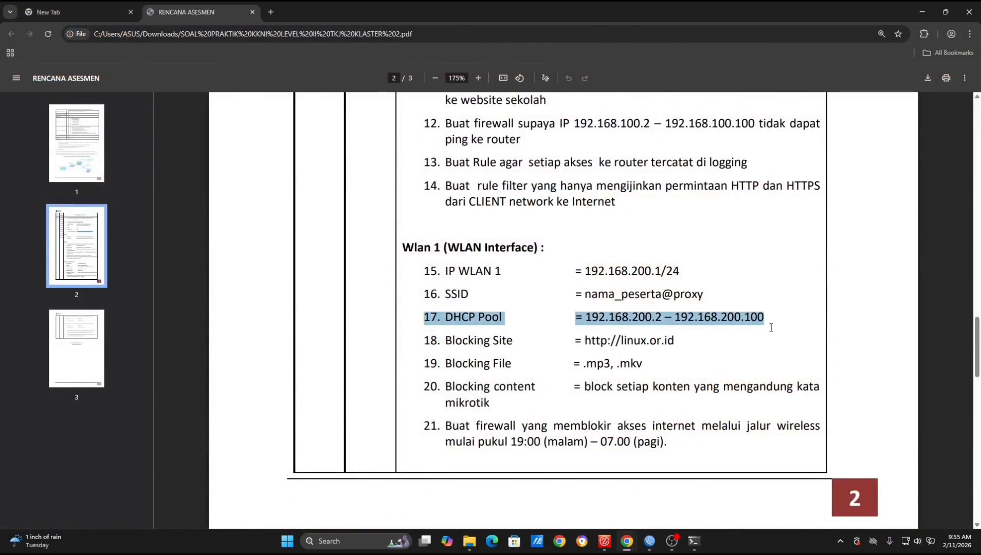
click(674, 446)
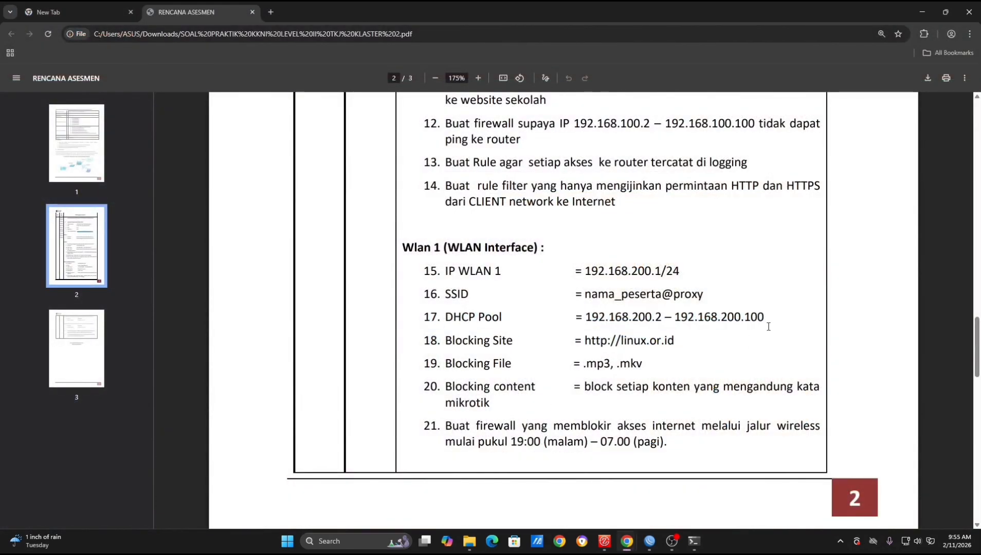
Return to WinBox and check the full address range of the IP pool dhcp_pool1 without altering it
click(649, 541)
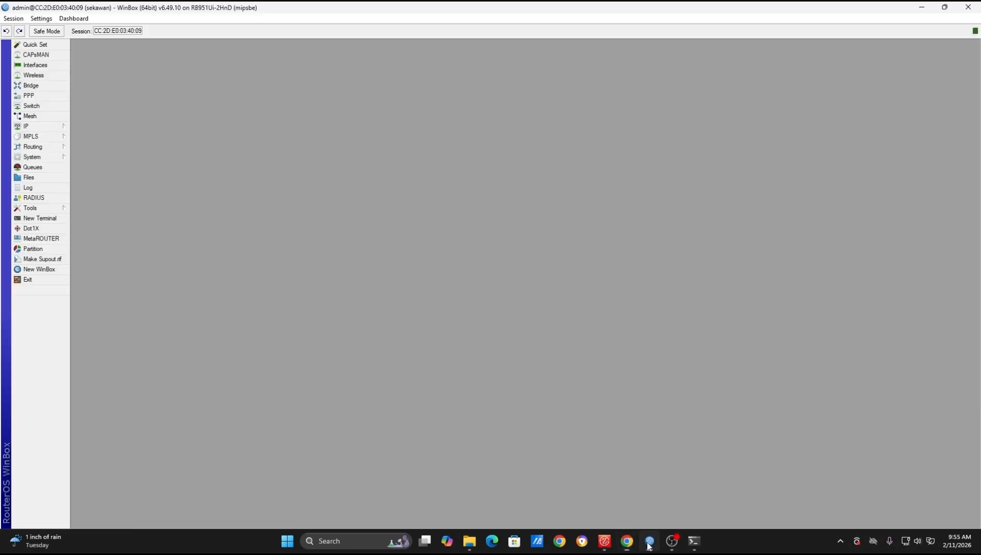
click(42, 127)
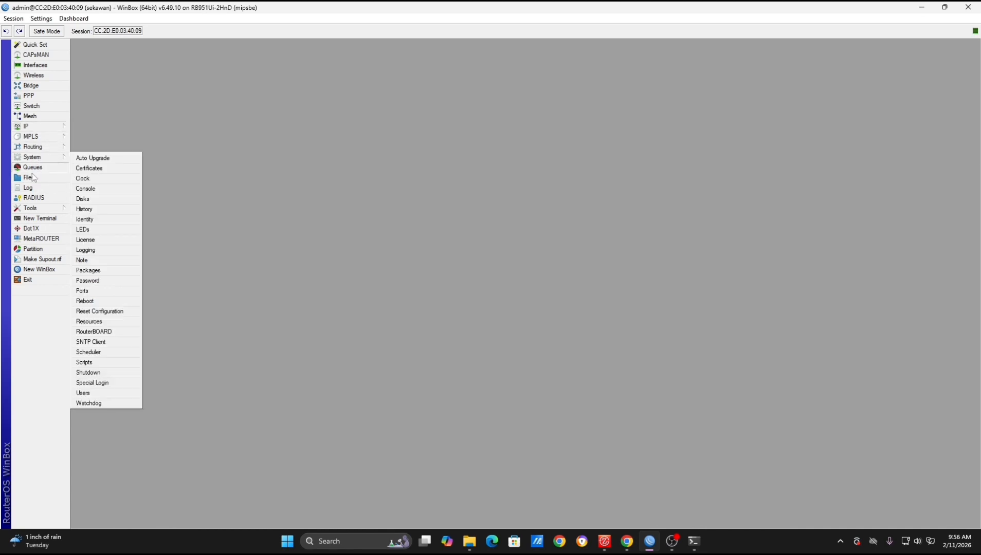
mouse_move(49, 135)
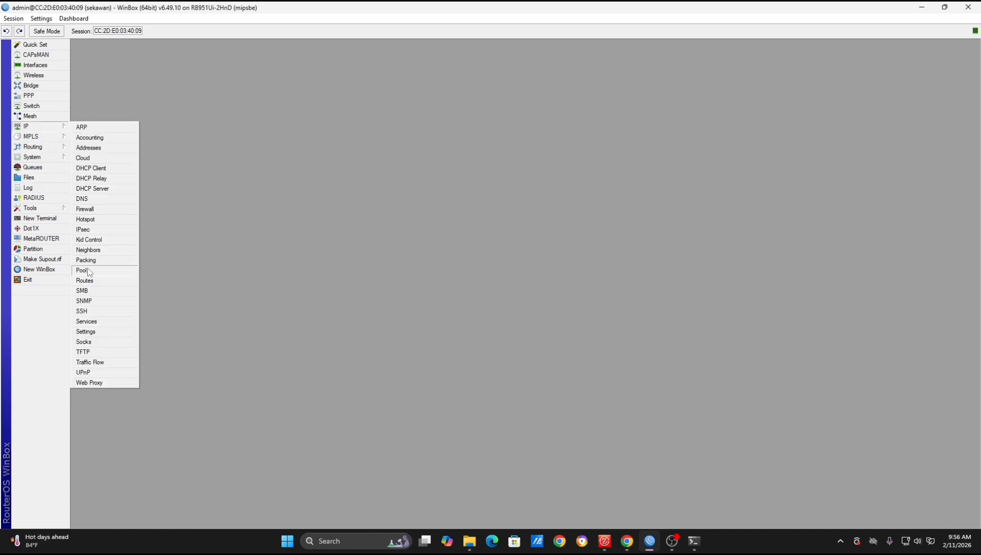
click(88, 268)
double_click(443, 248)
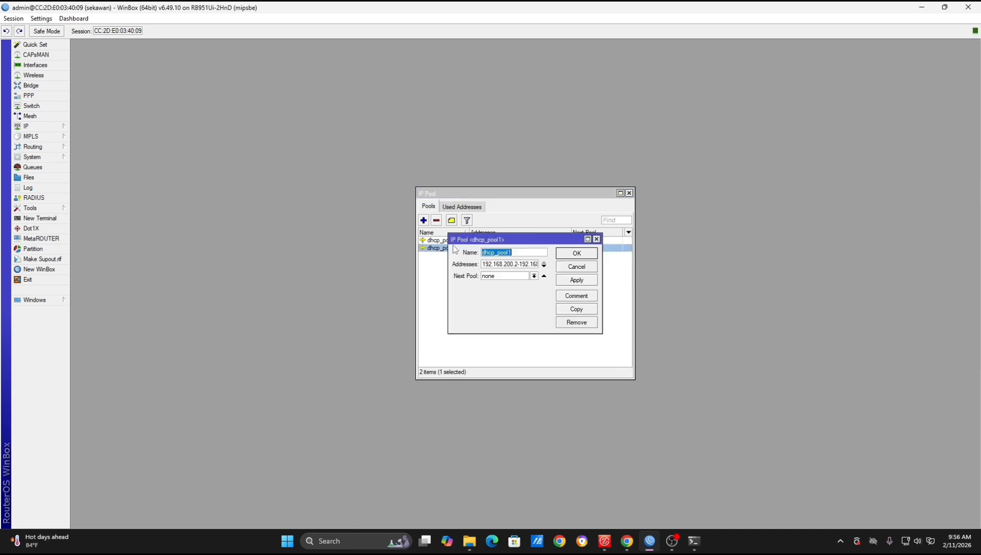
click(482, 264)
key(Right)
key(Right)
key(Right)
key(Right)
key(Right)
key(Right)
key(Right)
key(Right)
key(Right)
key(Right)
key(Right)
key(Right)
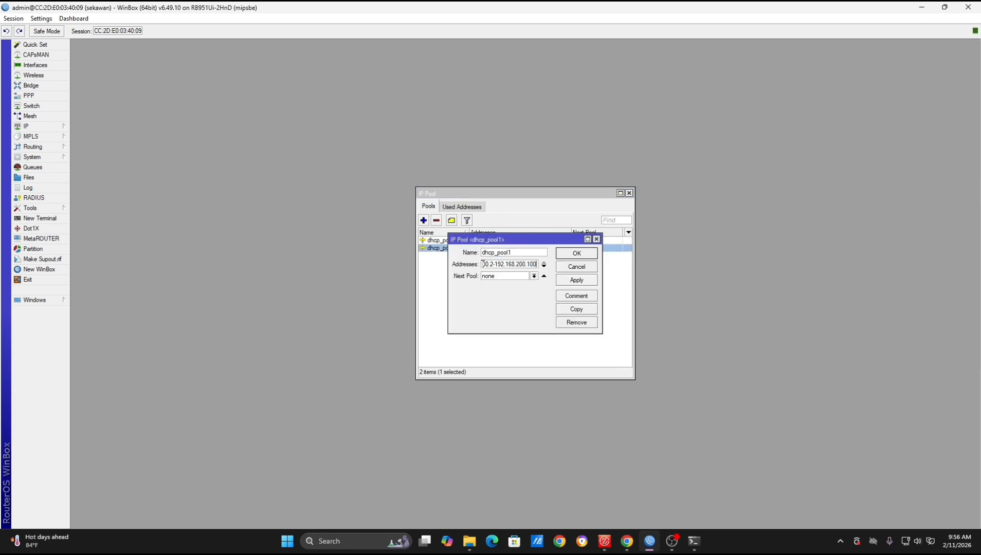
click(575, 268)
click(629, 192)
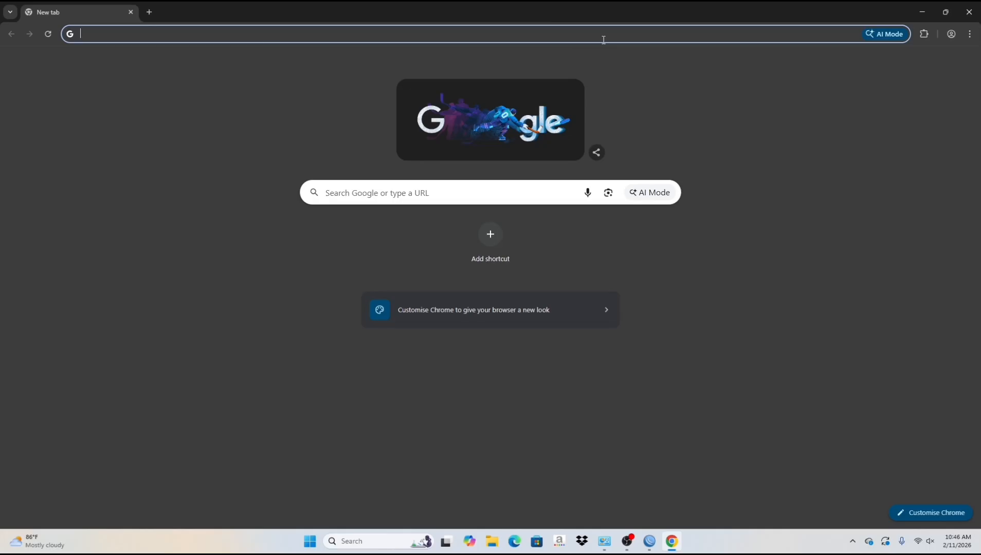
Load linux.or.id in the wireless client's Chrome browser to test the web proxy's site blocking
text(linu)
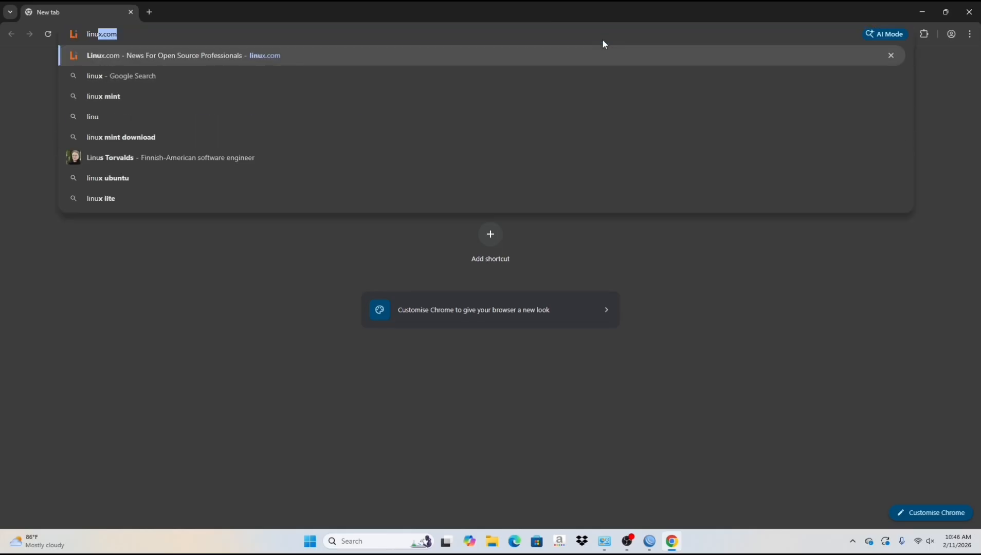
text(x.or.id)
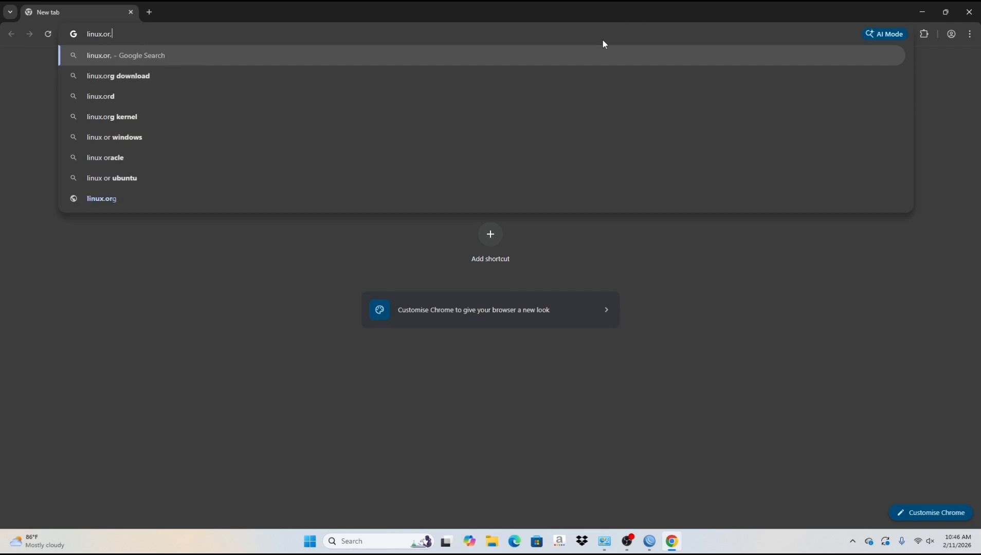
key(BackSpace)
key(BackSpace)
key(BackSpace)
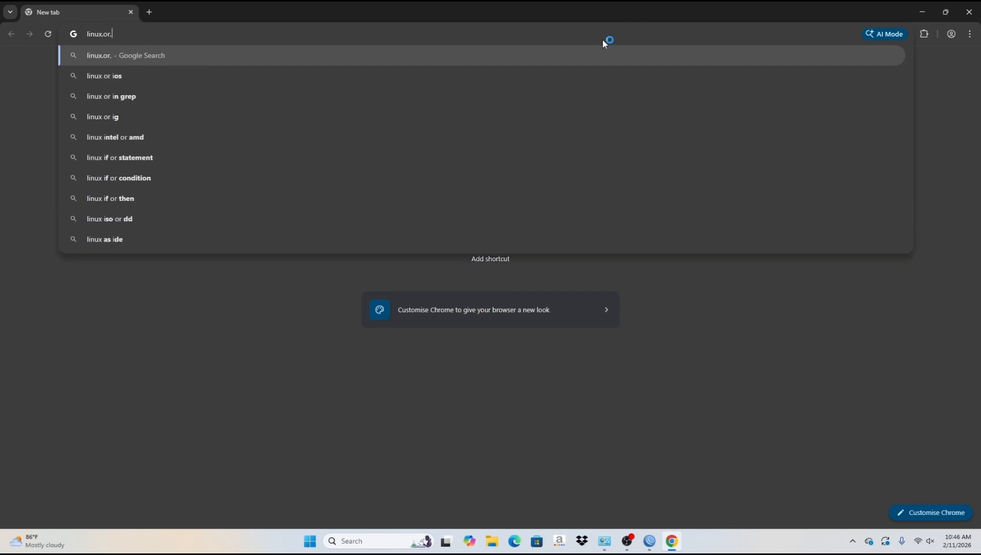
text(.id)
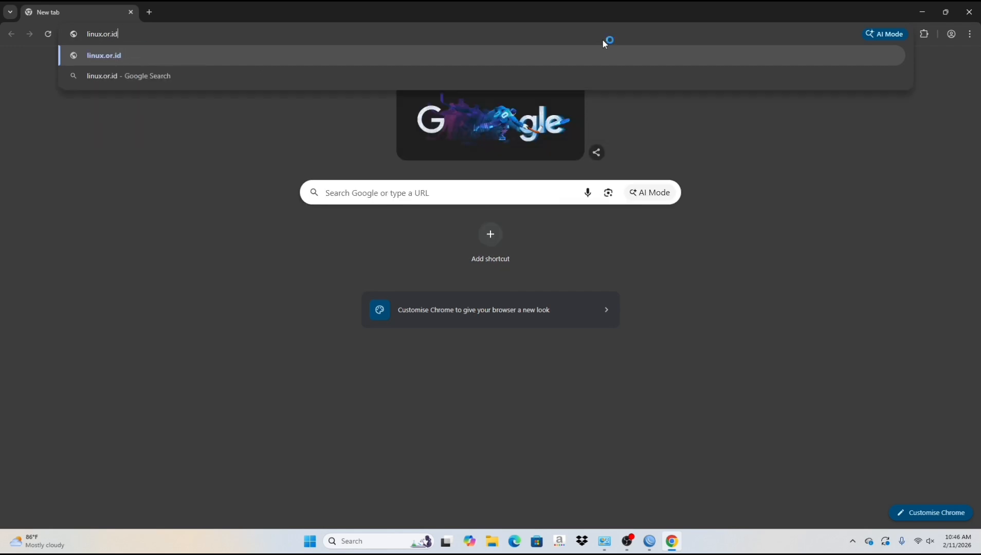
key(Return)
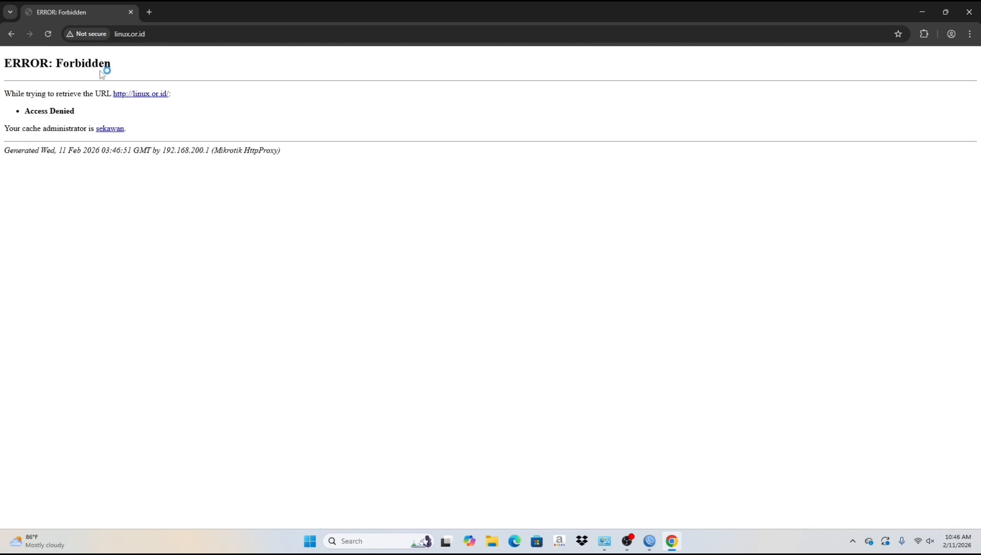
Open the jucciz.com/mp3 directory listing in a new browser tab and request TOPImp3.mp3 to test the proxy's MP3 blocking
click(149, 12)
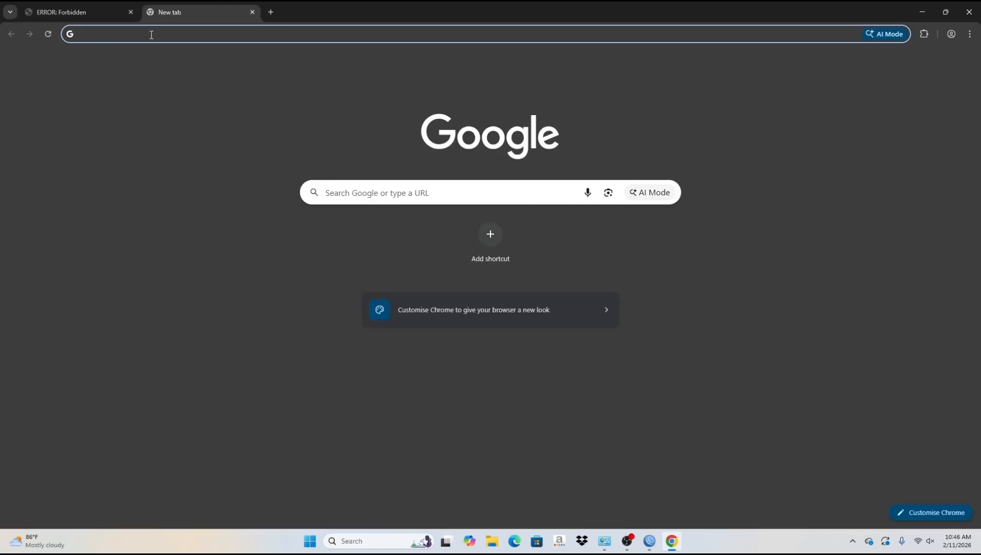
text(in)
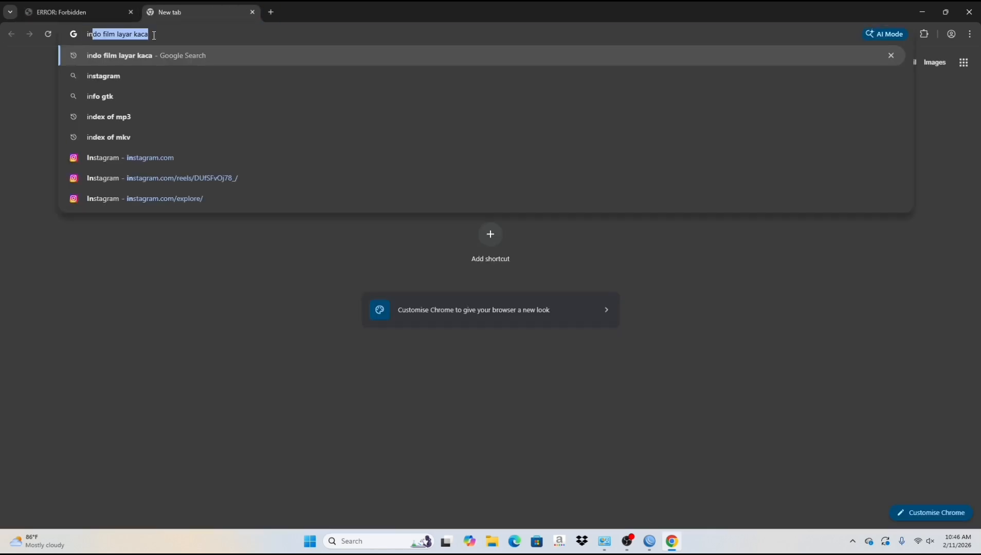
text(de)
key(Return)
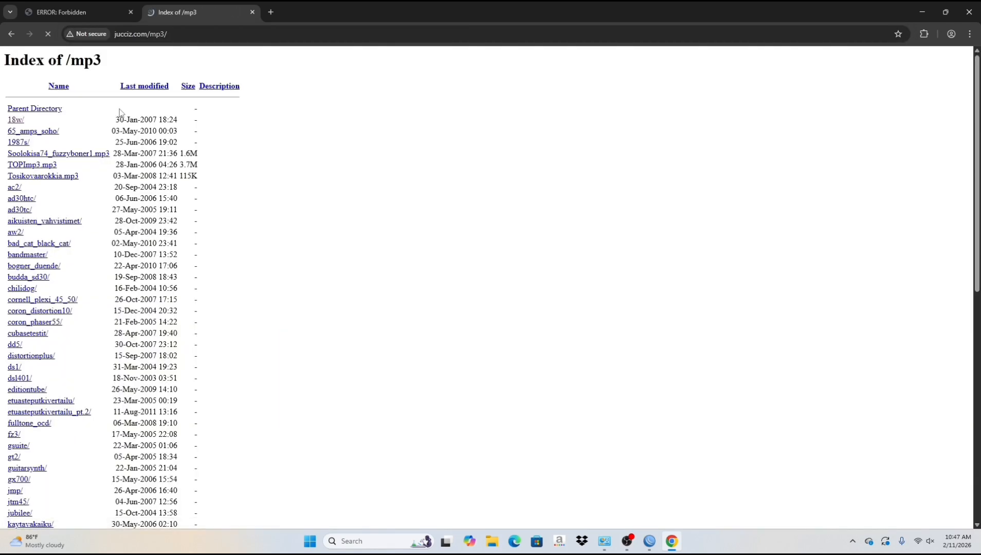
click(37, 178)
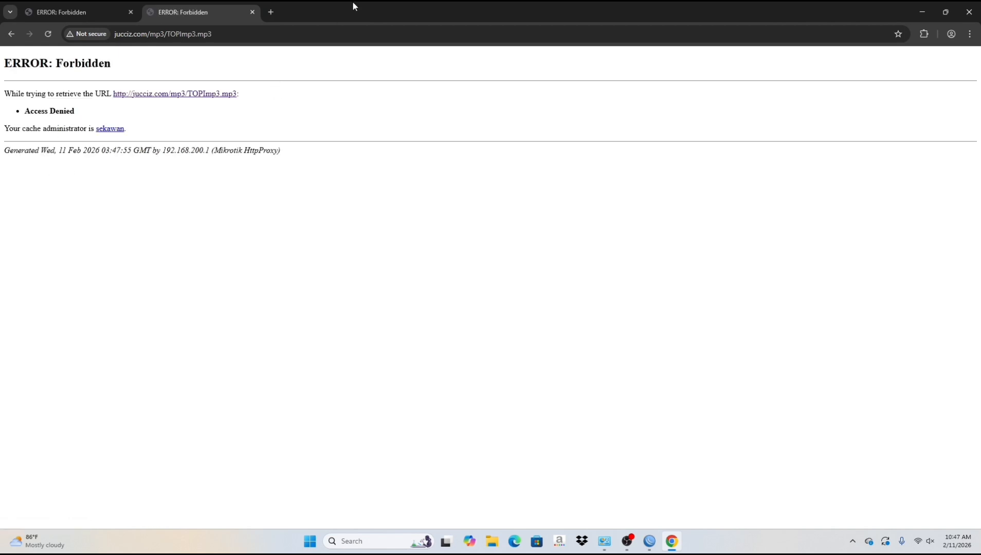
Search Google for "index of mkv" in another new browser tab
click(271, 15)
text(in)
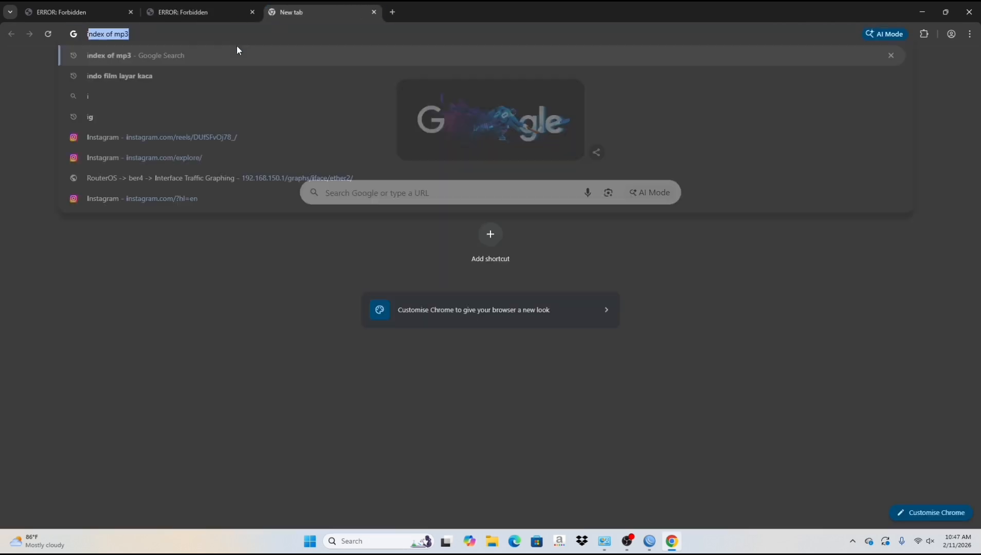
text(dex of mp3)
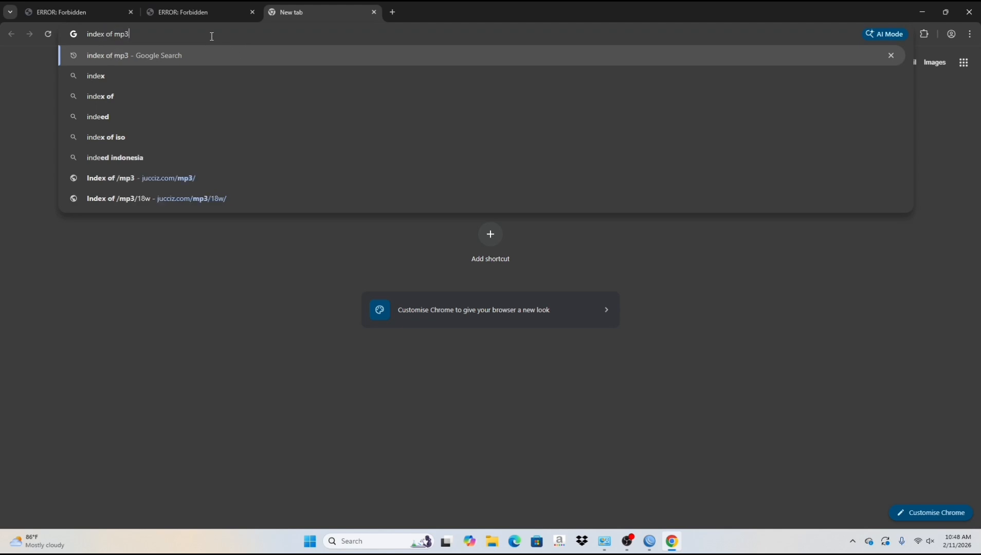
key(BackSpace)
key(BackSpace)
text(kv)
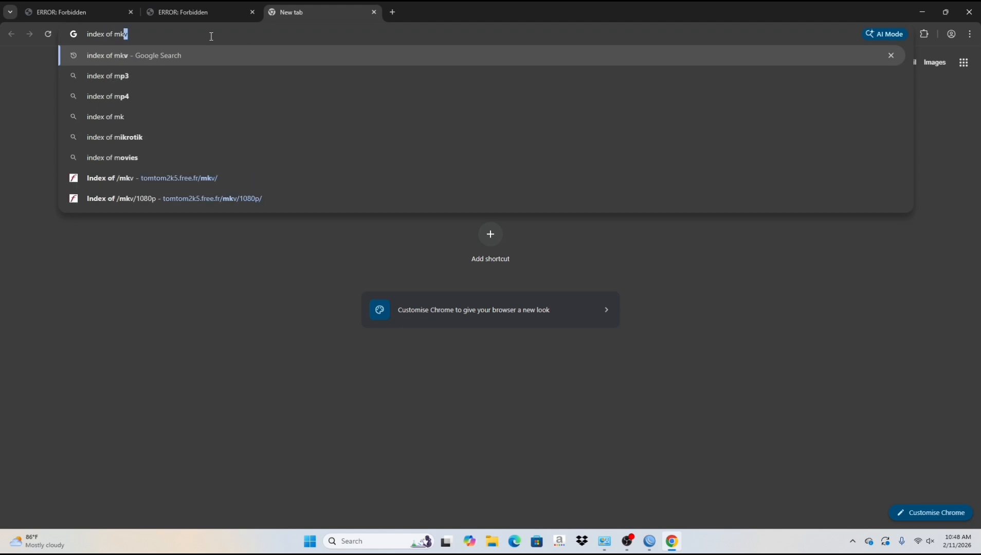
key(Return)
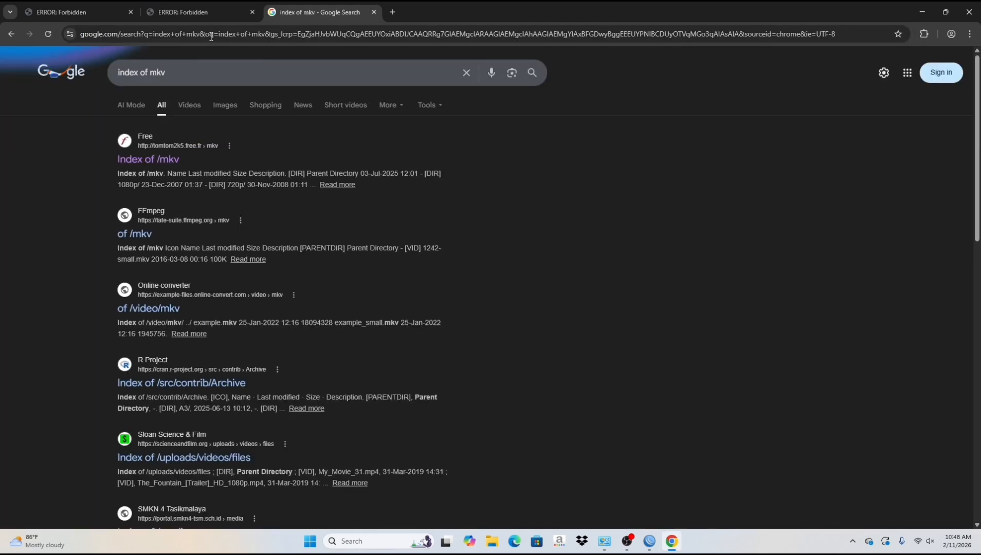
Open the tomtom2k5.free.fr/mkv directory listing and go into one of its folders to test the proxy's MKV blocking
click(164, 161)
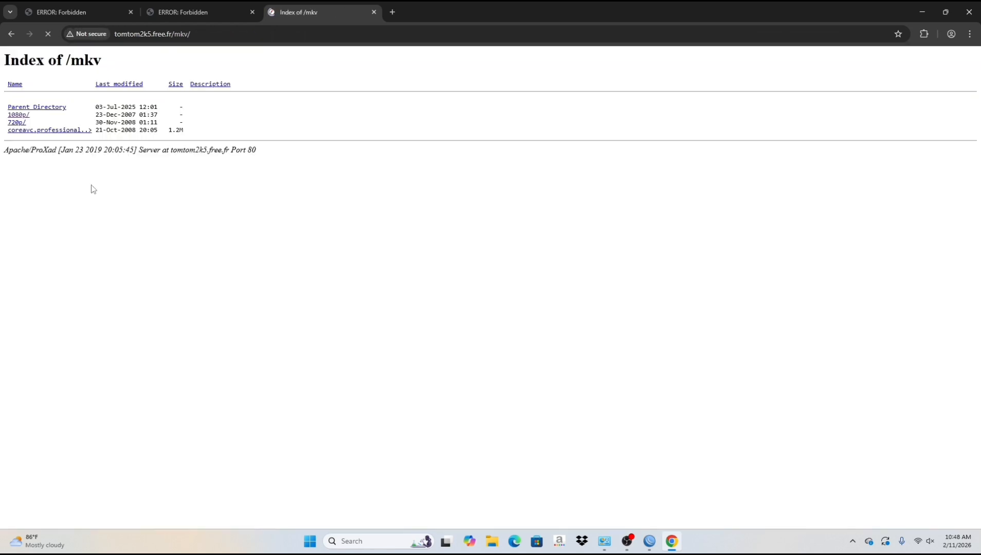
click(40, 131)
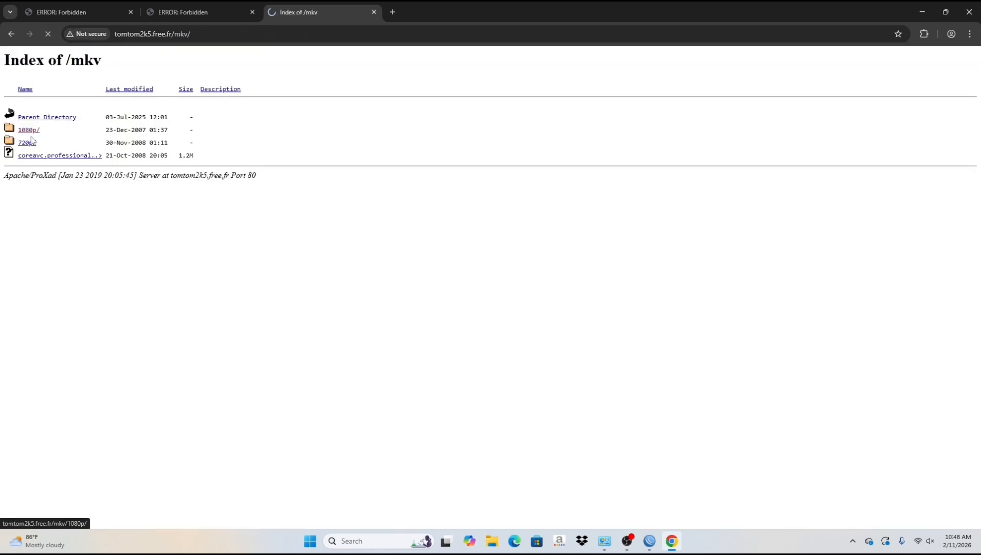
click(52, 143)
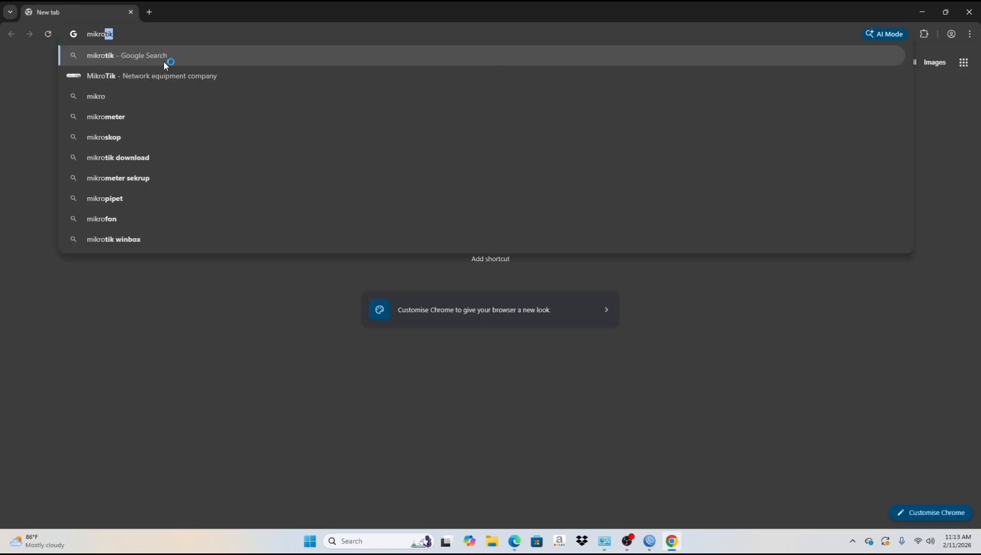
Load mikrotik.org in Chrome to test the web proxy's handling of the site
text(tik)
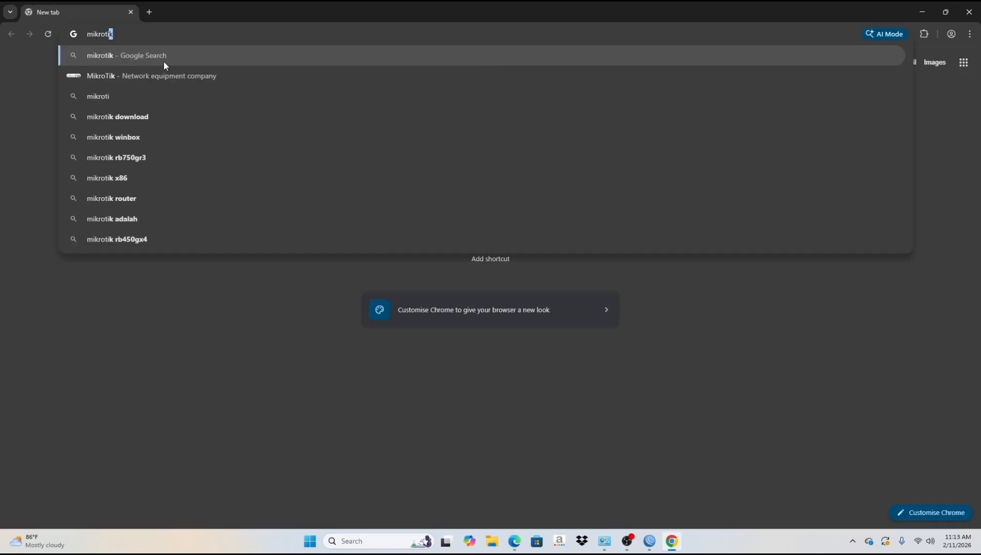
text(.or)
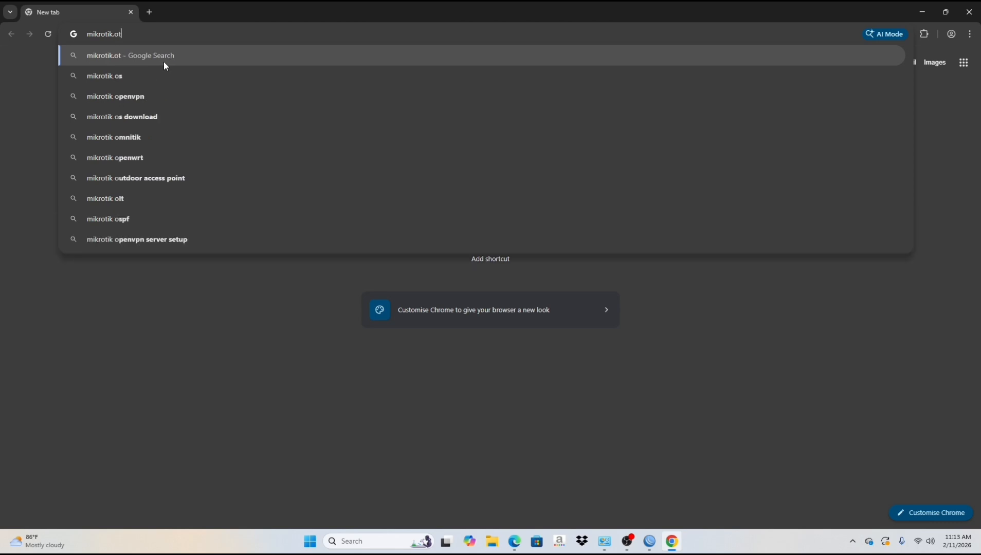
text(g)
key(Return)
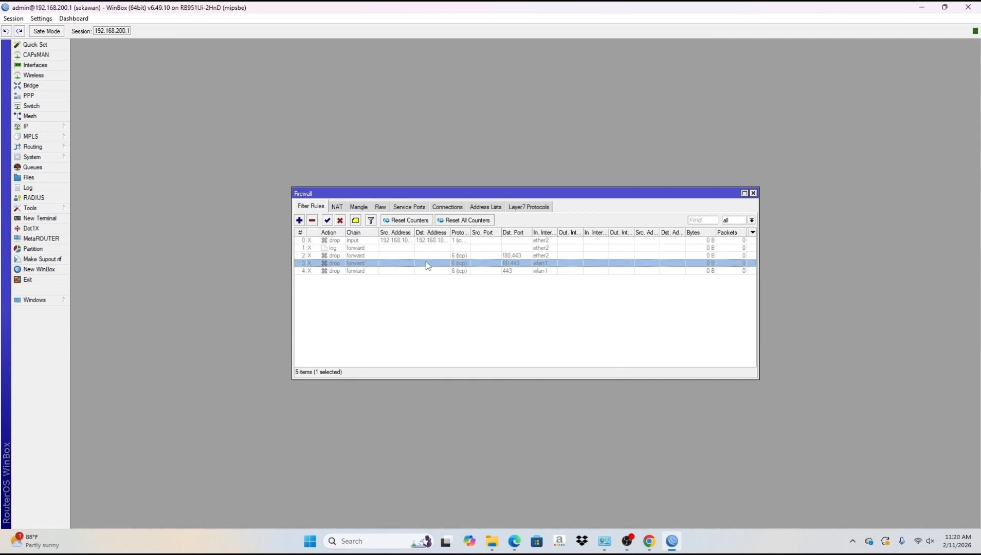
In WinBox, review the general and time settings of the wlan1 drop rule for TCP ports 80,443, and enable the rule
double_click(430, 264)
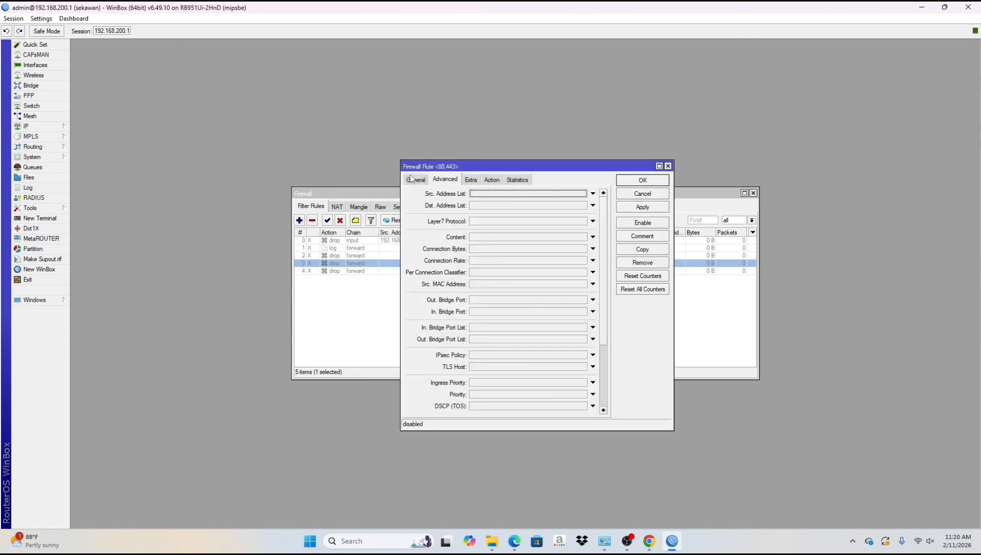
click(415, 181)
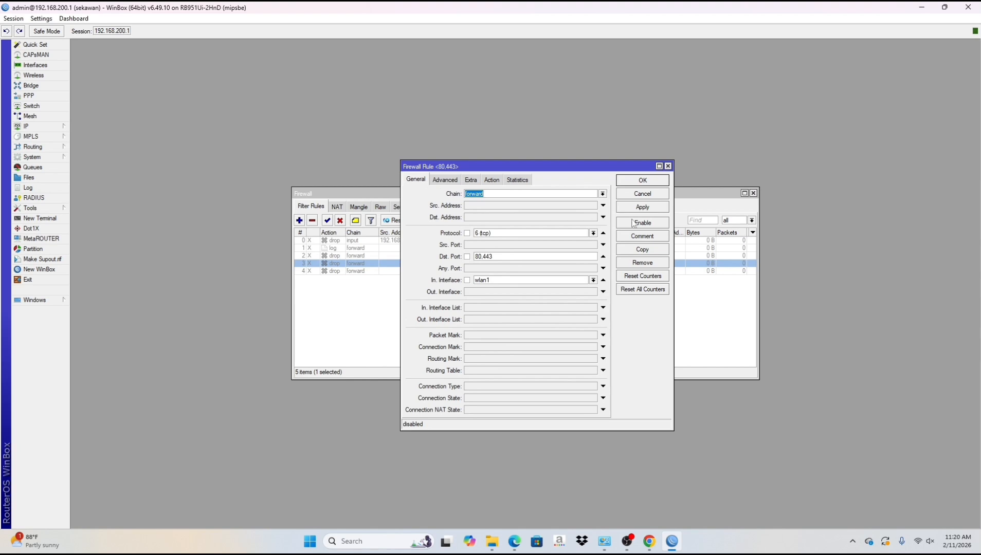
click(456, 180)
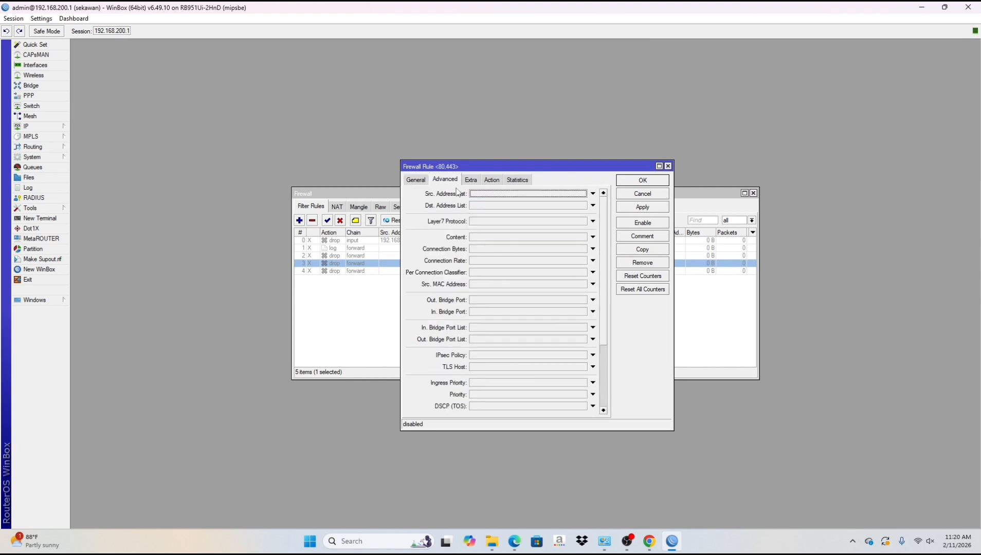
click(470, 180)
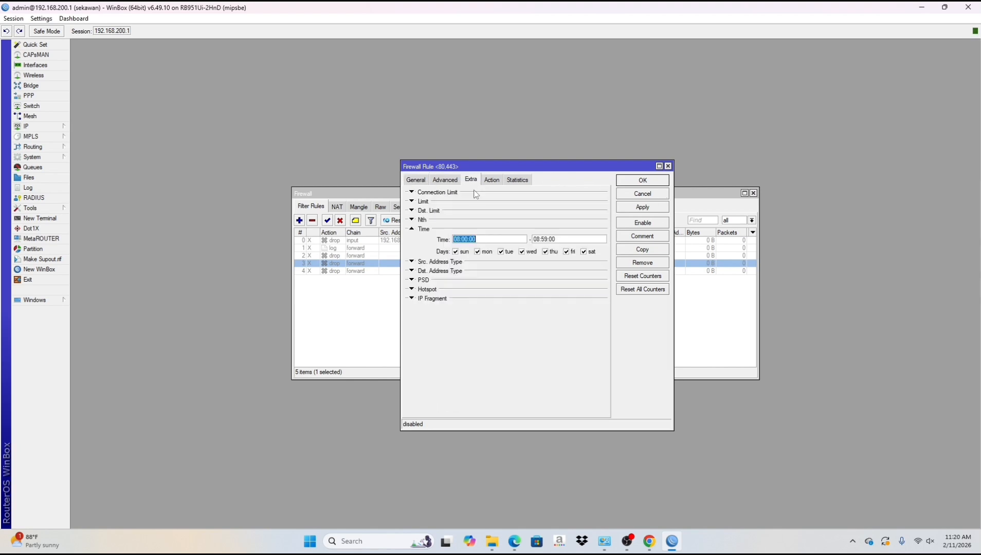
click(668, 166)
click(328, 221)
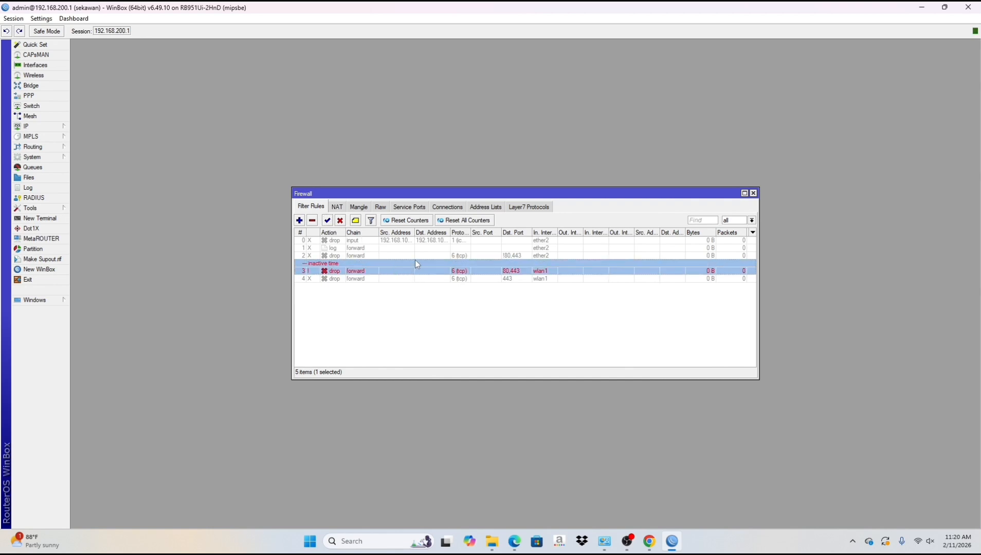
Set the wlan1 port 80,443 drop rule's active time to 11:00:00–11:22:00 and save the rule
double_click(444, 262)
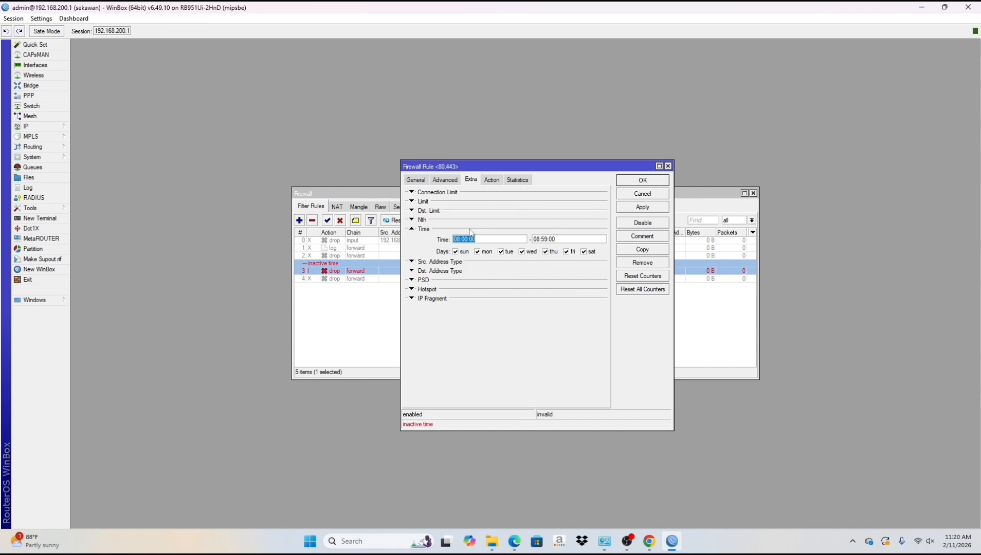
click(462, 239)
key(BackSpace)
key(BackSpace)
key(BackSpace)
key(BackSpace)
key(BackSpace)
text(22)
click(650, 207)
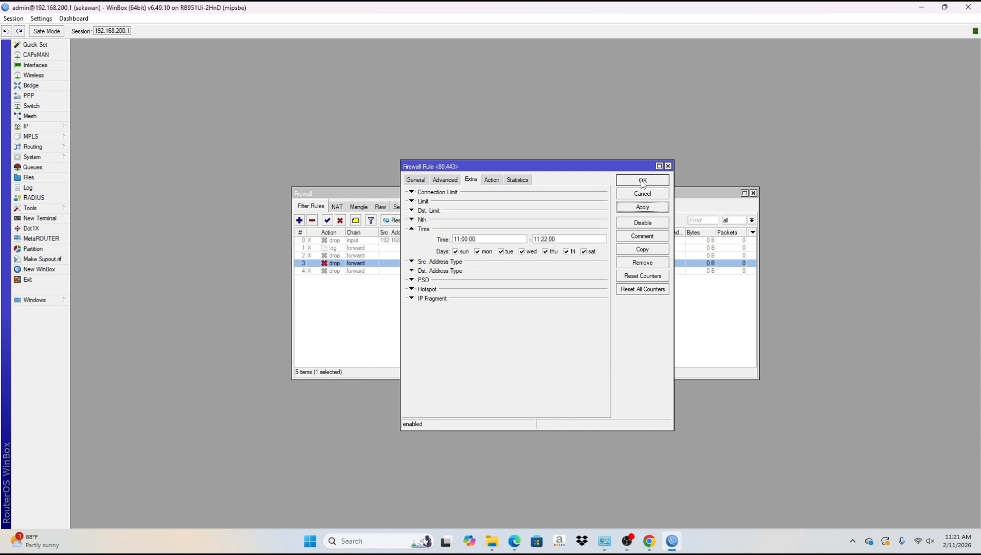
click(642, 181)
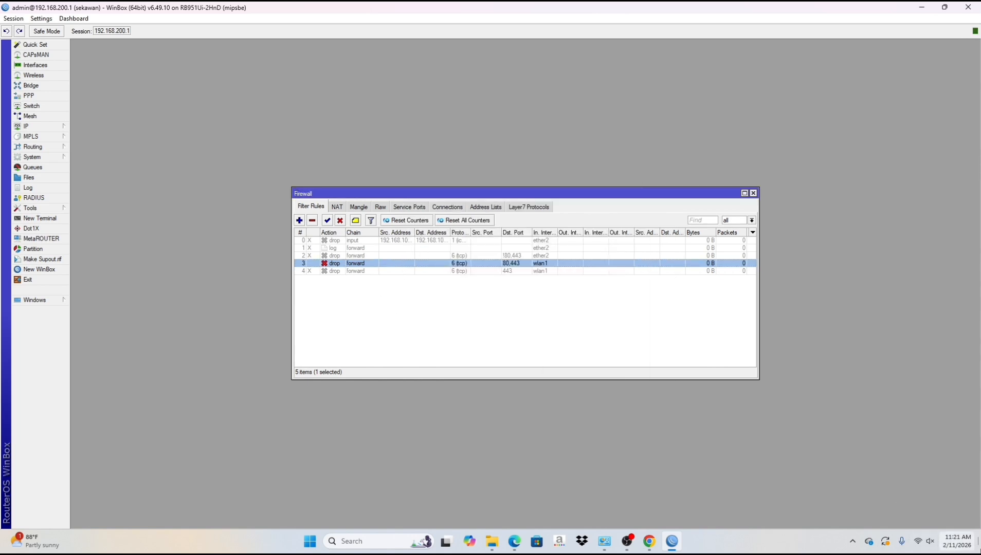
Switch to Chrome, search Google for "liga 1" to test the timed block, and check the computer's Wi-Fi connection
click(649, 541)
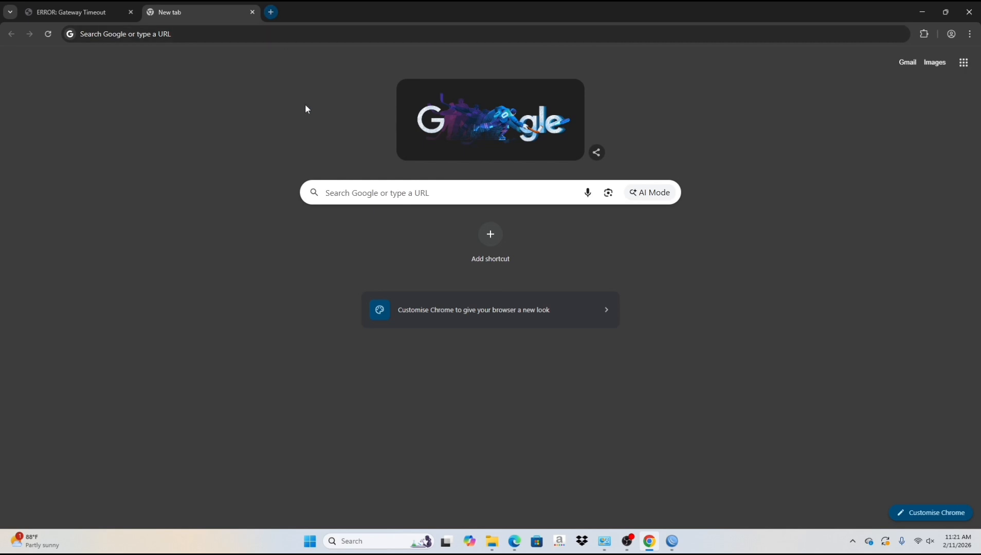
click(340, 193)
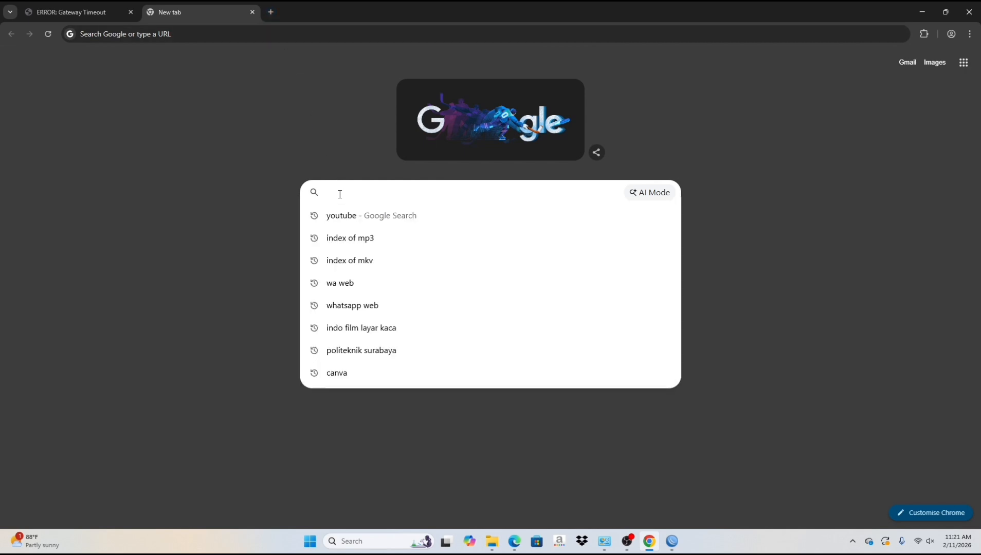
text(liga 1)
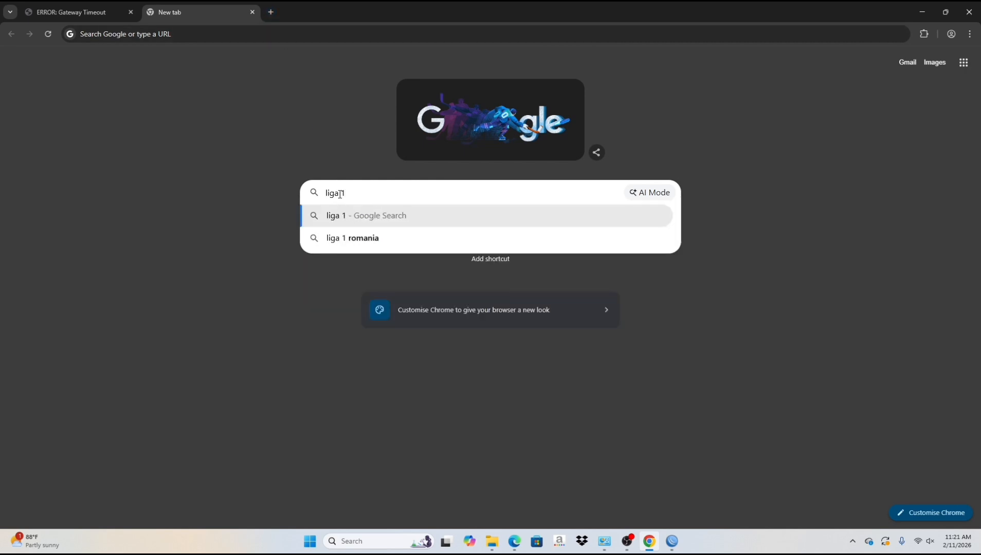
key(Return)
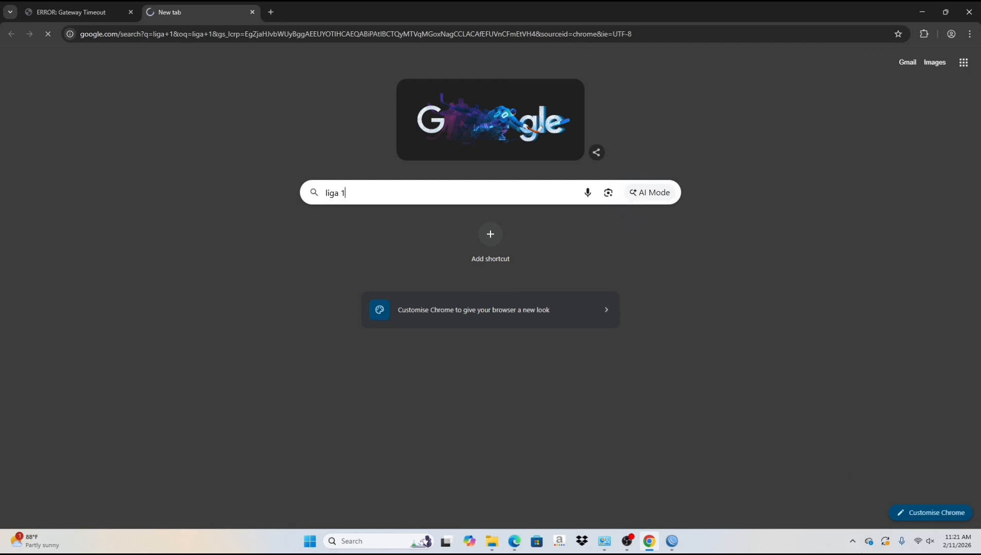
click(918, 544)
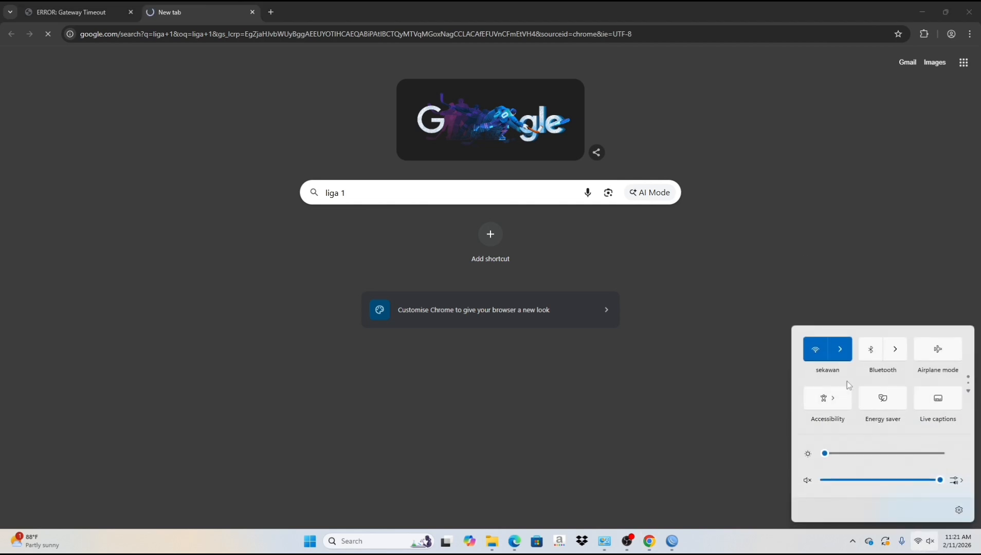
click(844, 351)
click(917, 242)
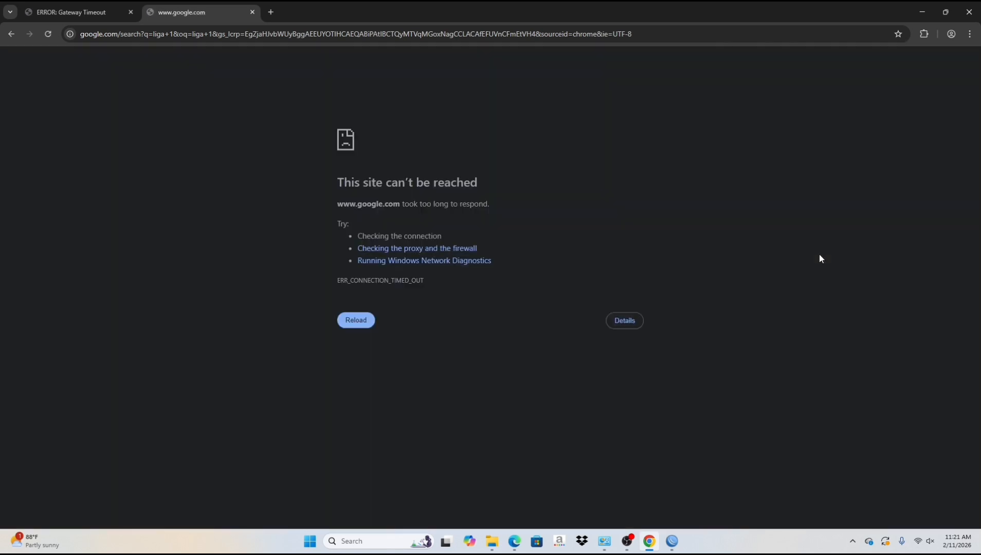
Keep reloading the "liga 1" search until the page loads, and return to WinBox to check the timed drop rule's state
click(363, 326)
click(347, 319)
click(349, 321)
click(350, 321)
click(362, 318)
click(359, 320)
click(365, 321)
click(373, 323)
click(358, 322)
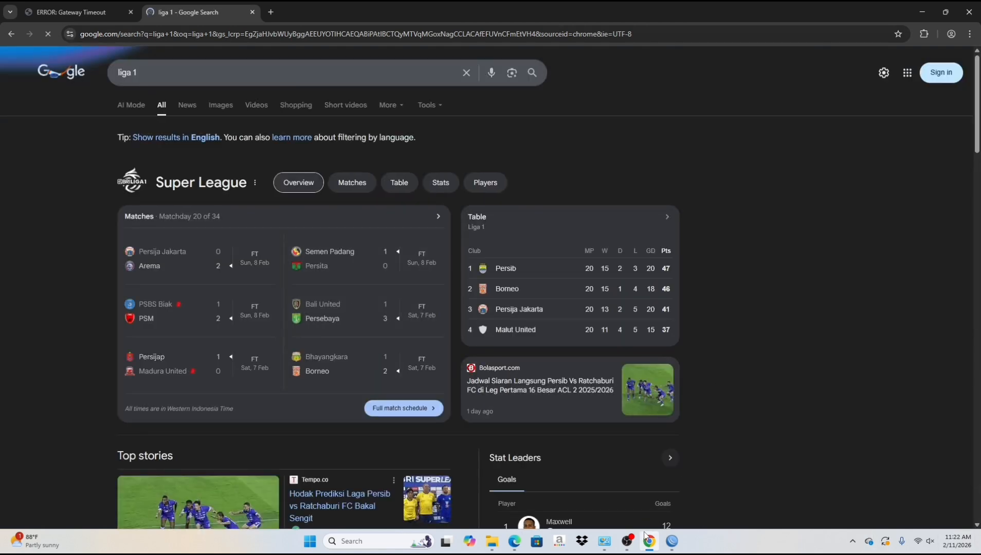
click(672, 540)
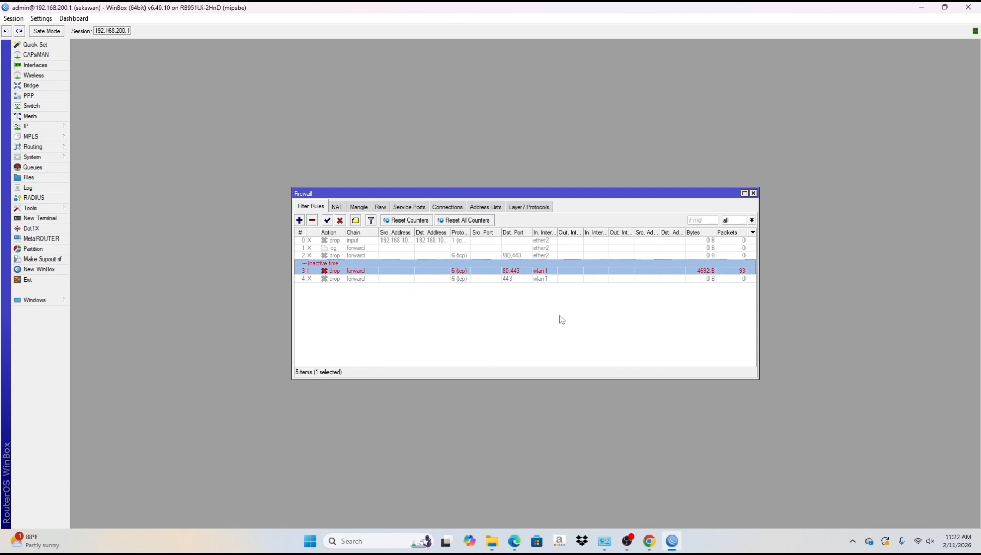
click(626, 541)
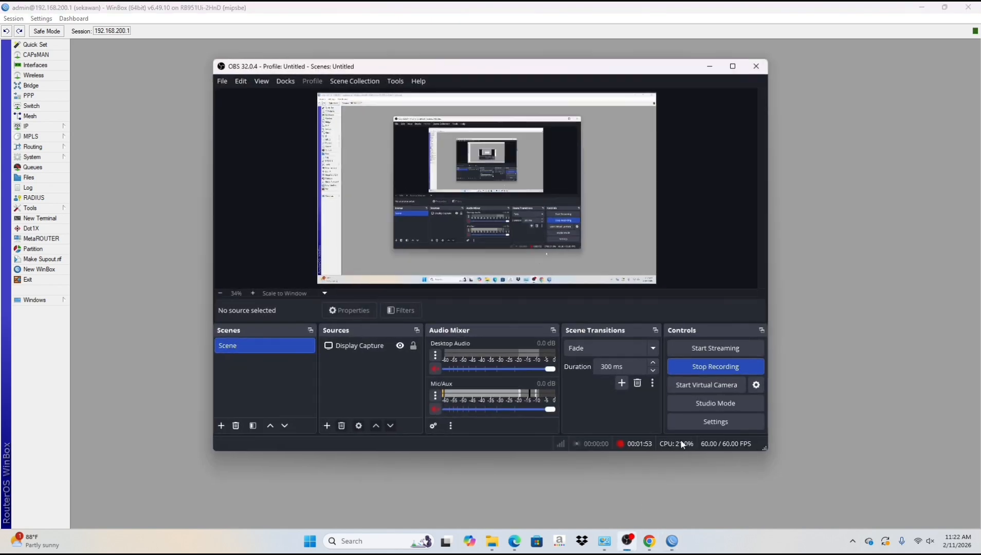